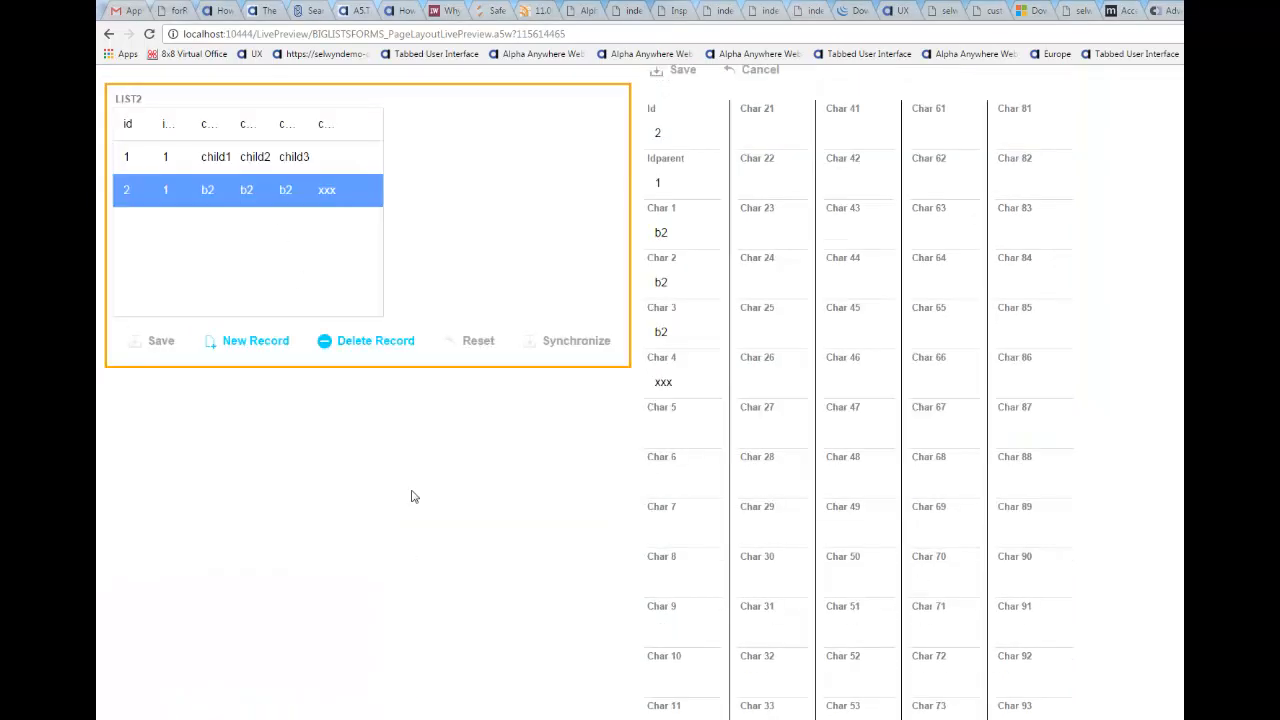
Step: Scroll back up to LIST1, then bring Navicat Premium forward and shift its window left
scroll(303, 226, up, 10)
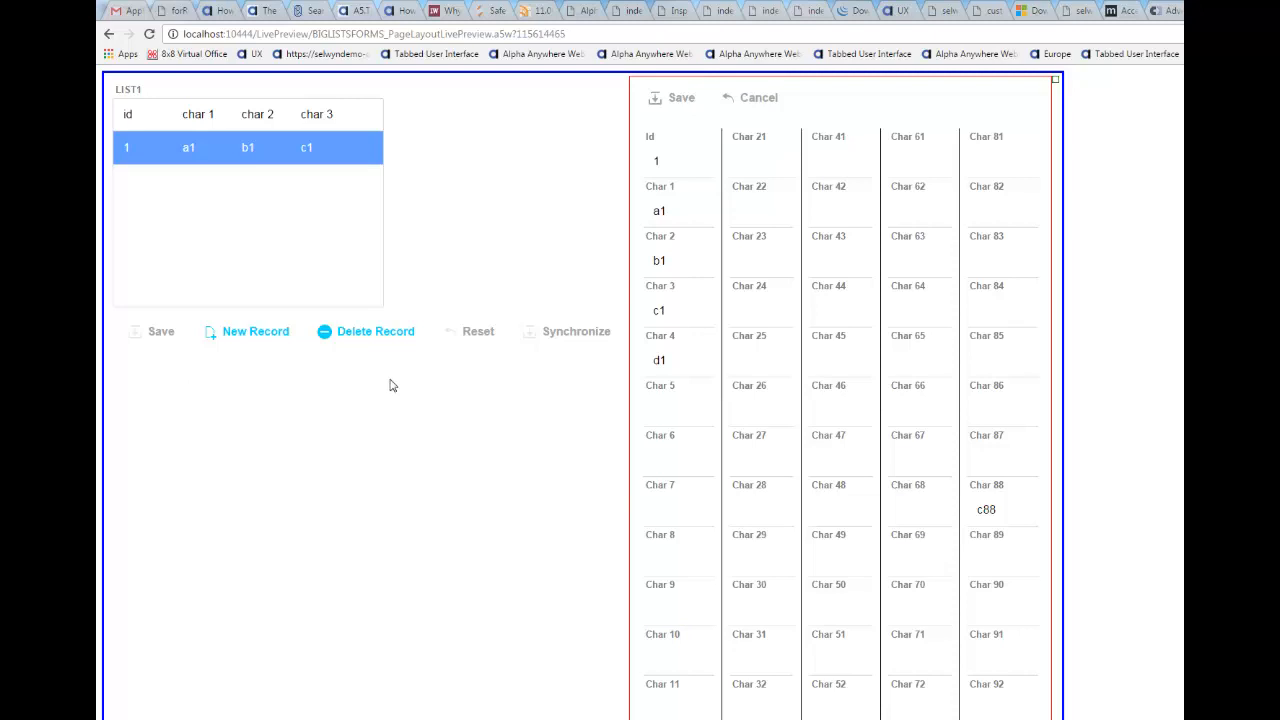
key(alt+Tab)
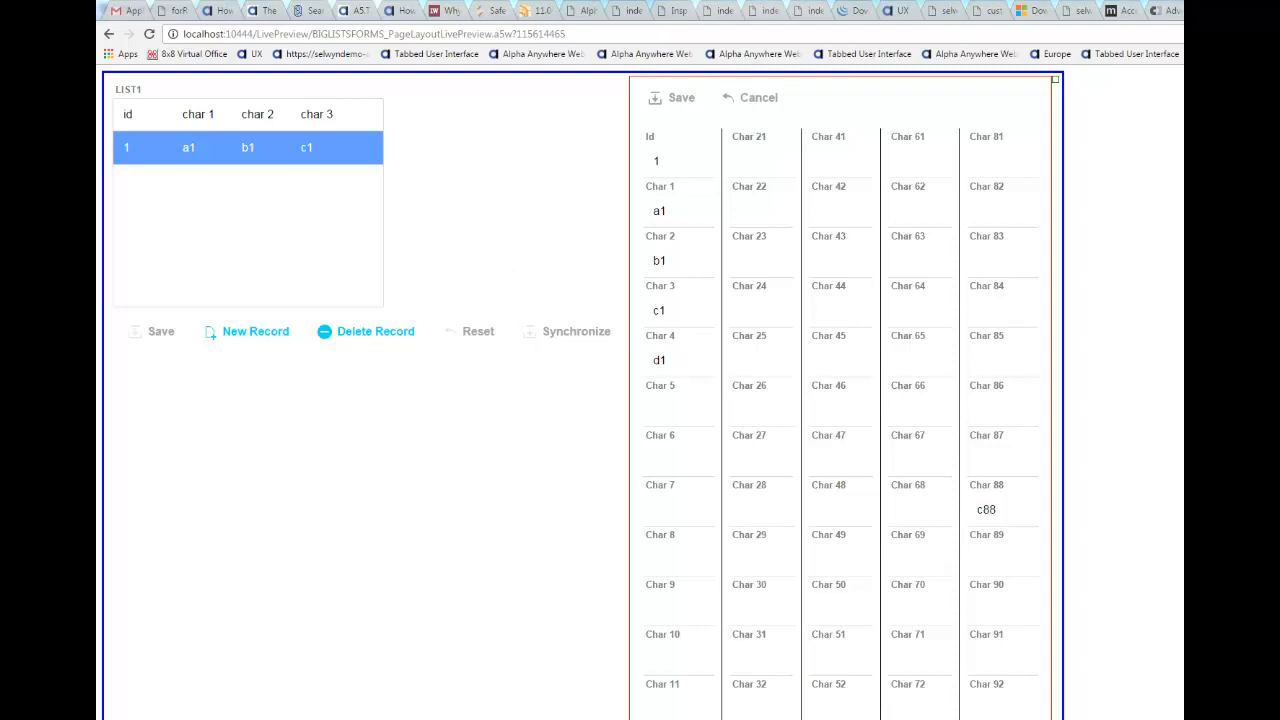
drag(600, 109, 512, 108)
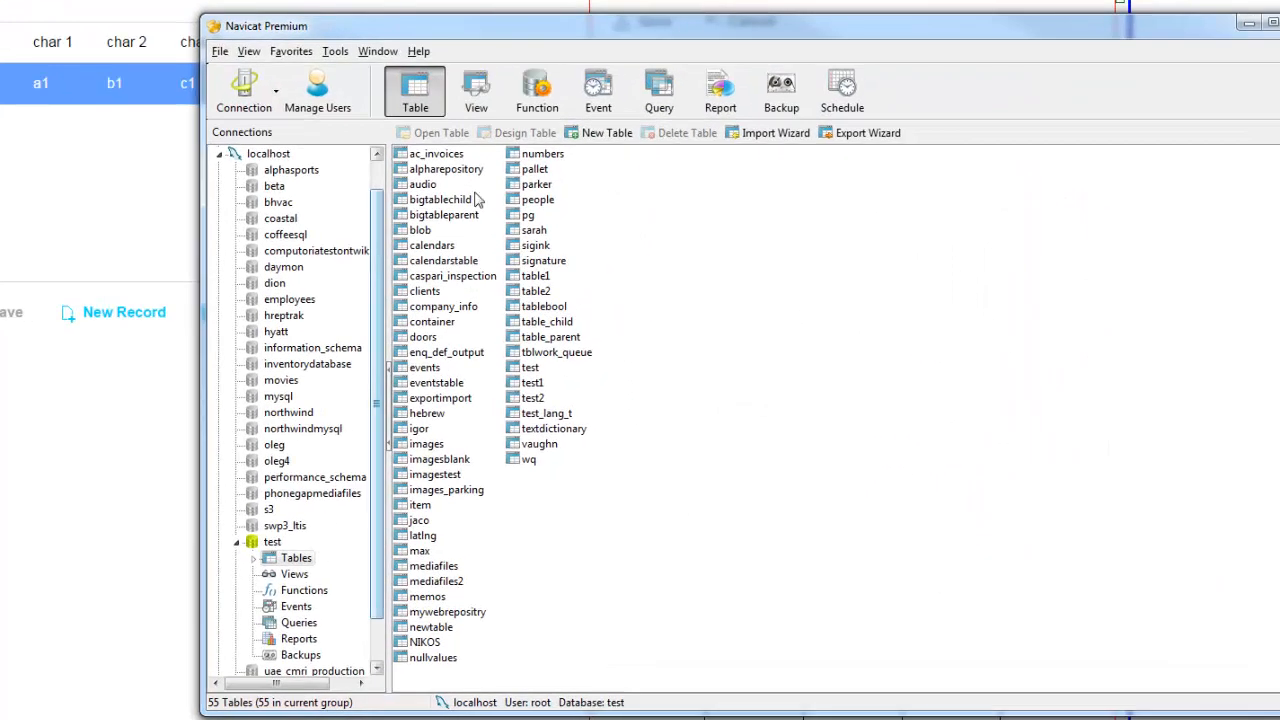
Step: Review the bigtableparent table's field design in Navicat, then close it
click(452, 216)
click(524, 133)
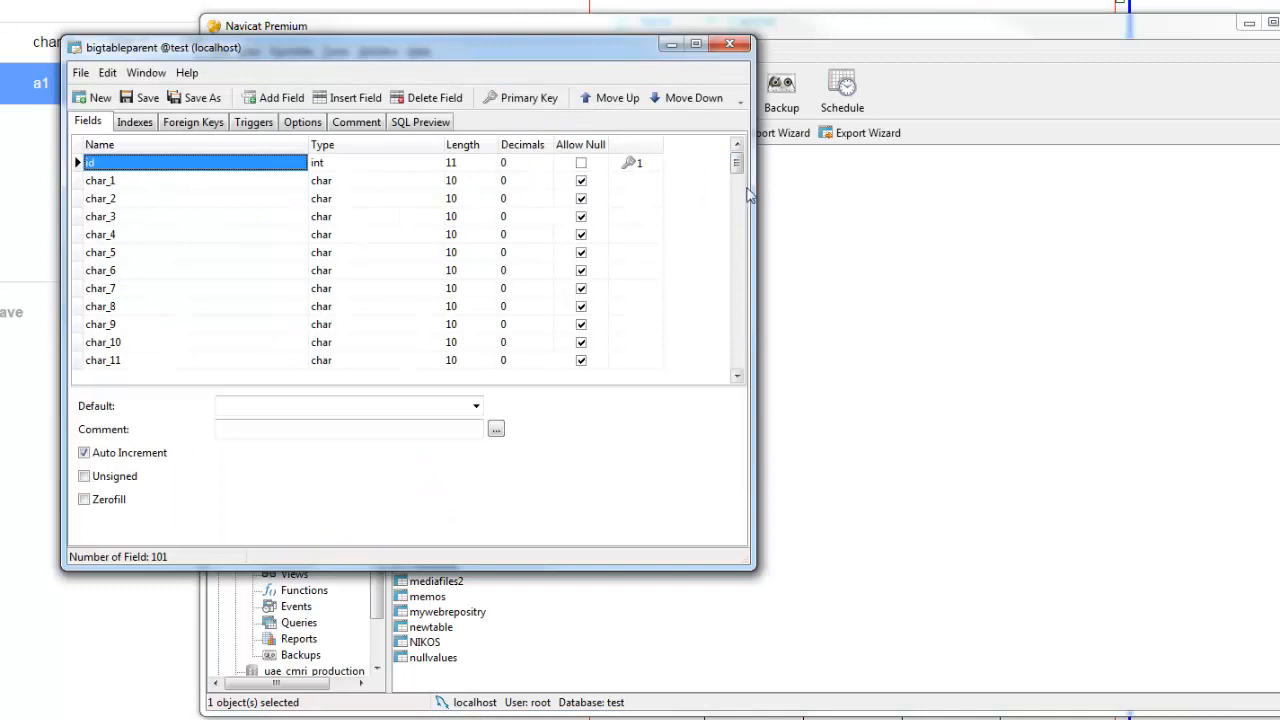
drag(736, 165, 718, 358)
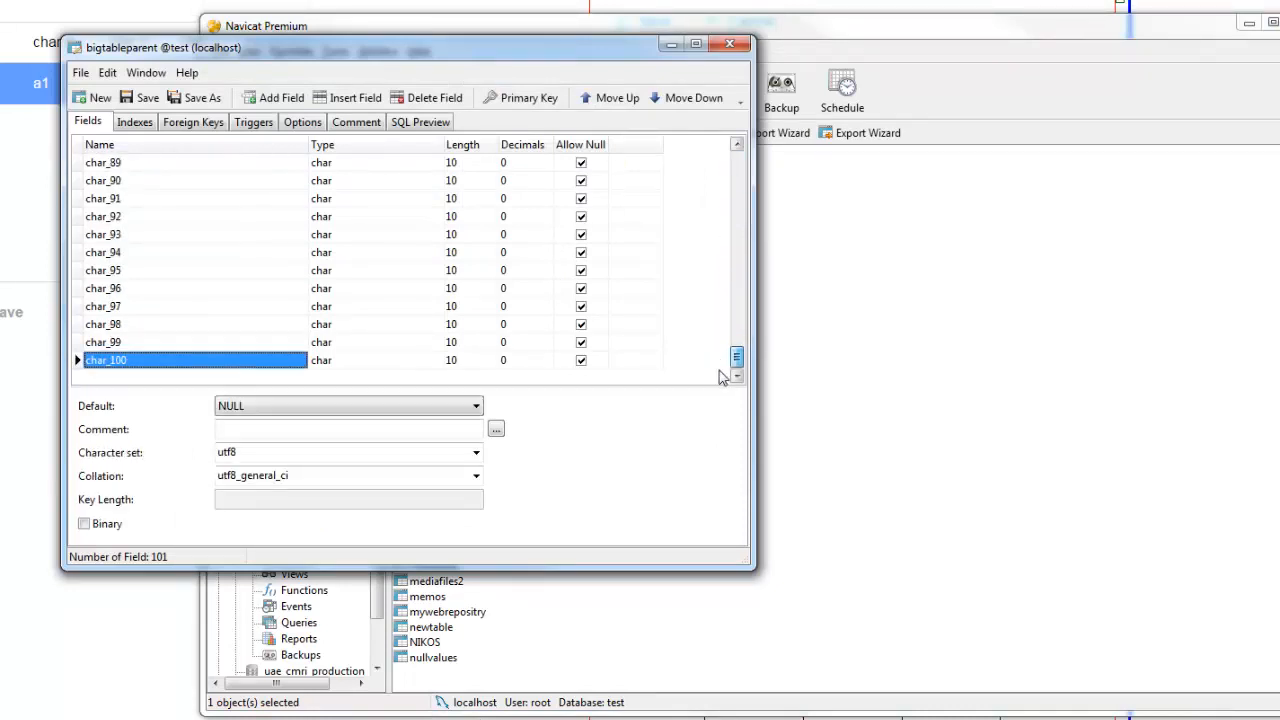
click(730, 43)
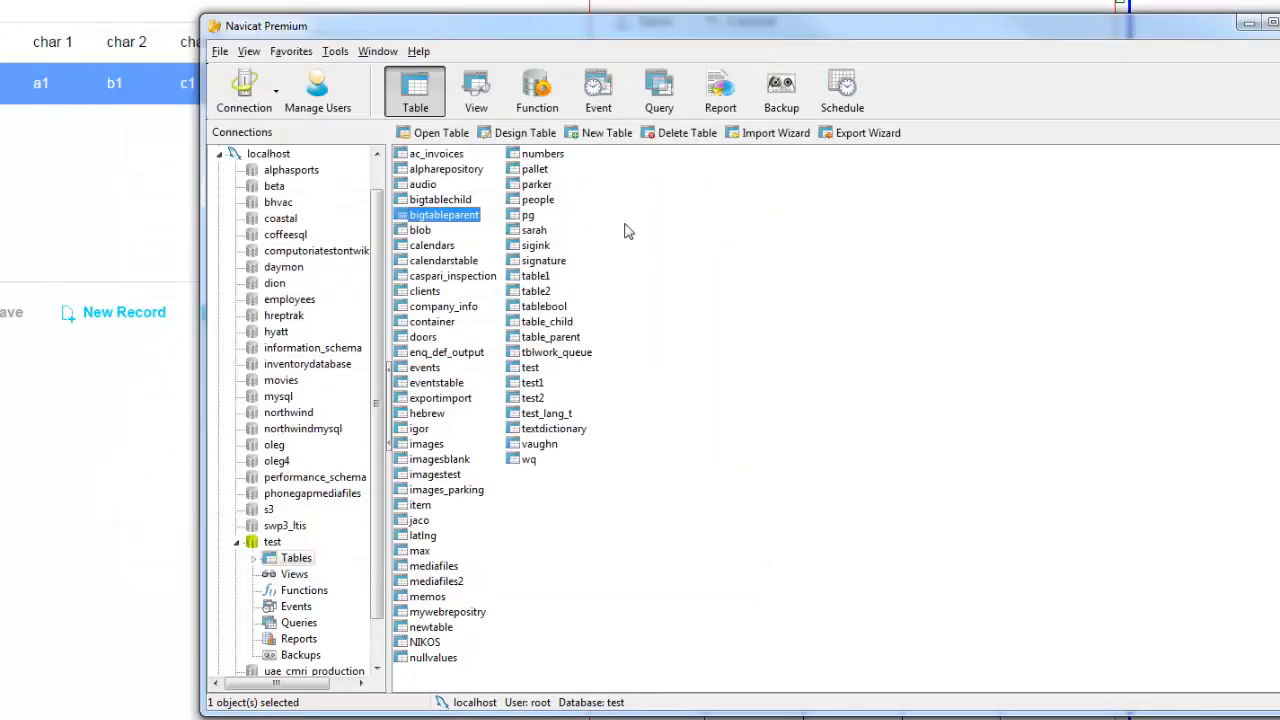
Step: Review bigtablechild's field design, including idParent, then minimize Navicat
click(439, 202)
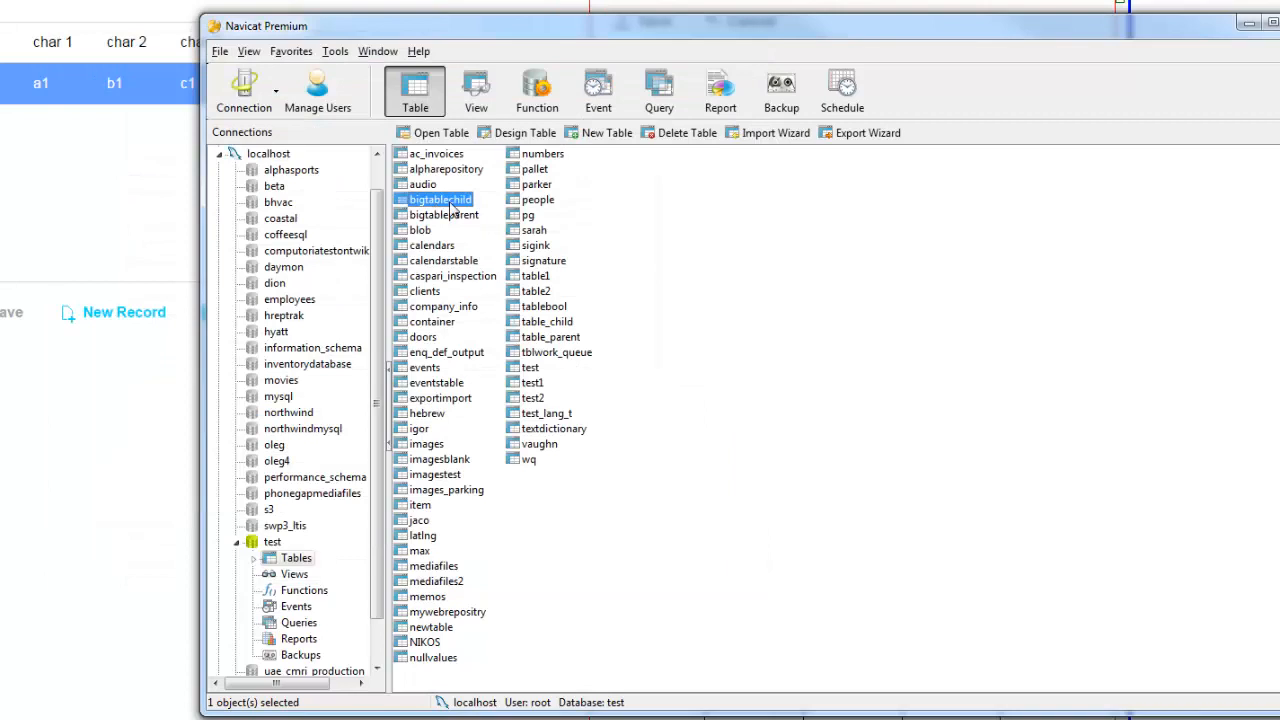
click(524, 135)
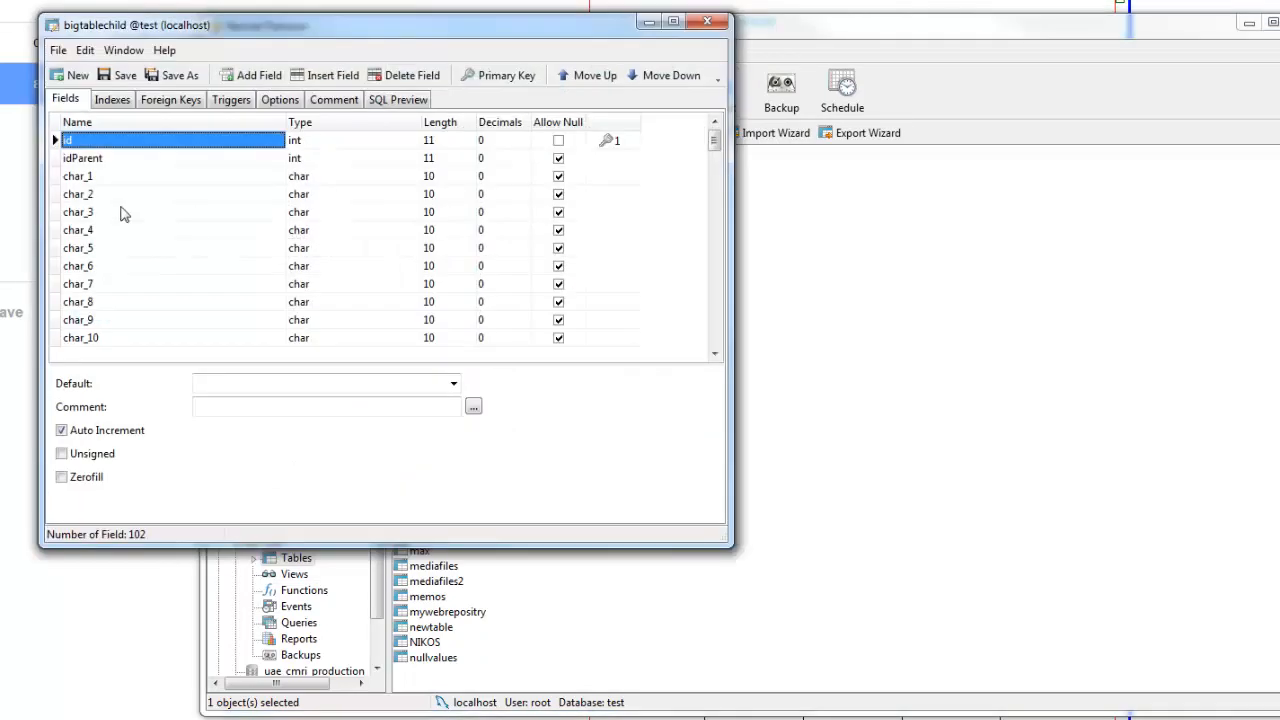
click(104, 159)
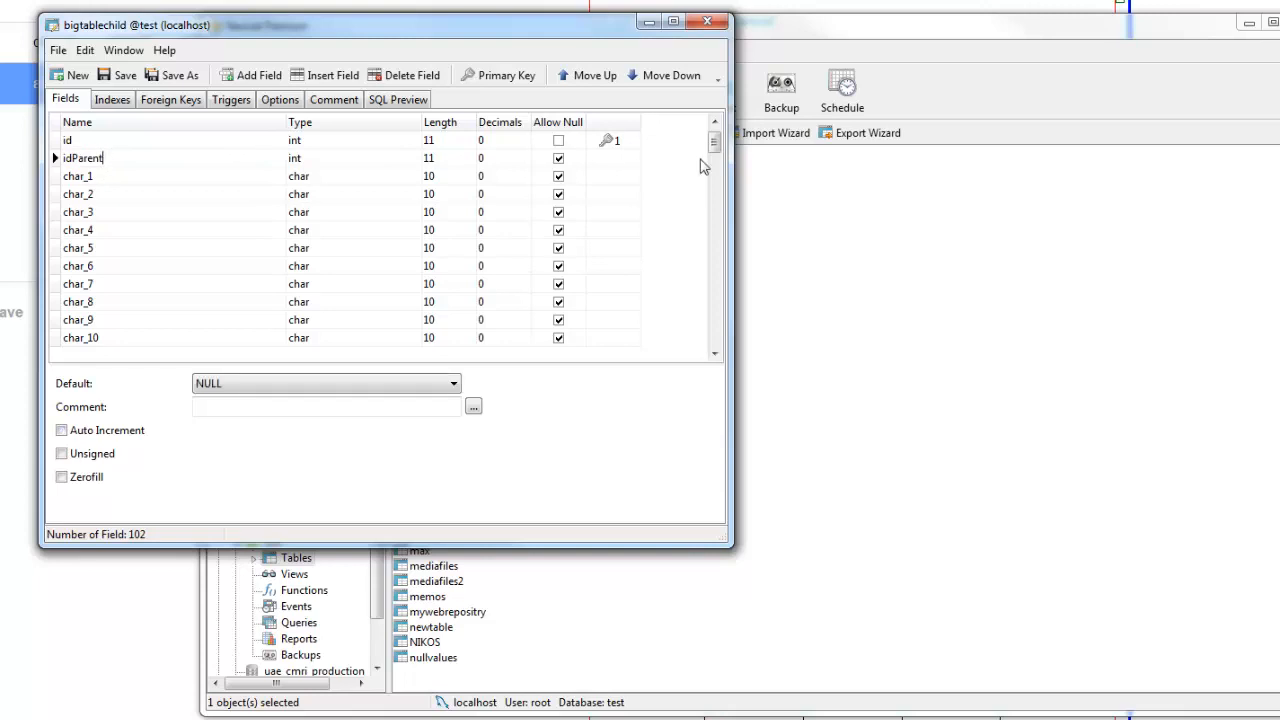
drag(714, 141, 745, 365)
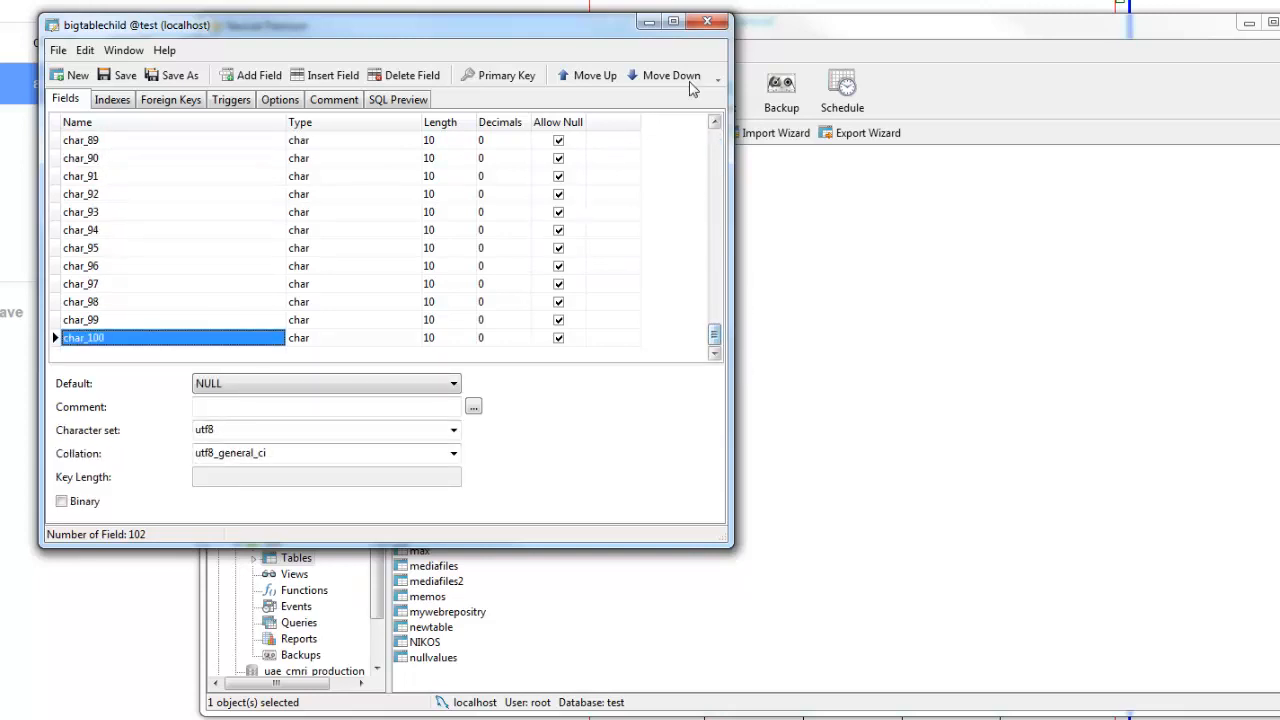
click(707, 21)
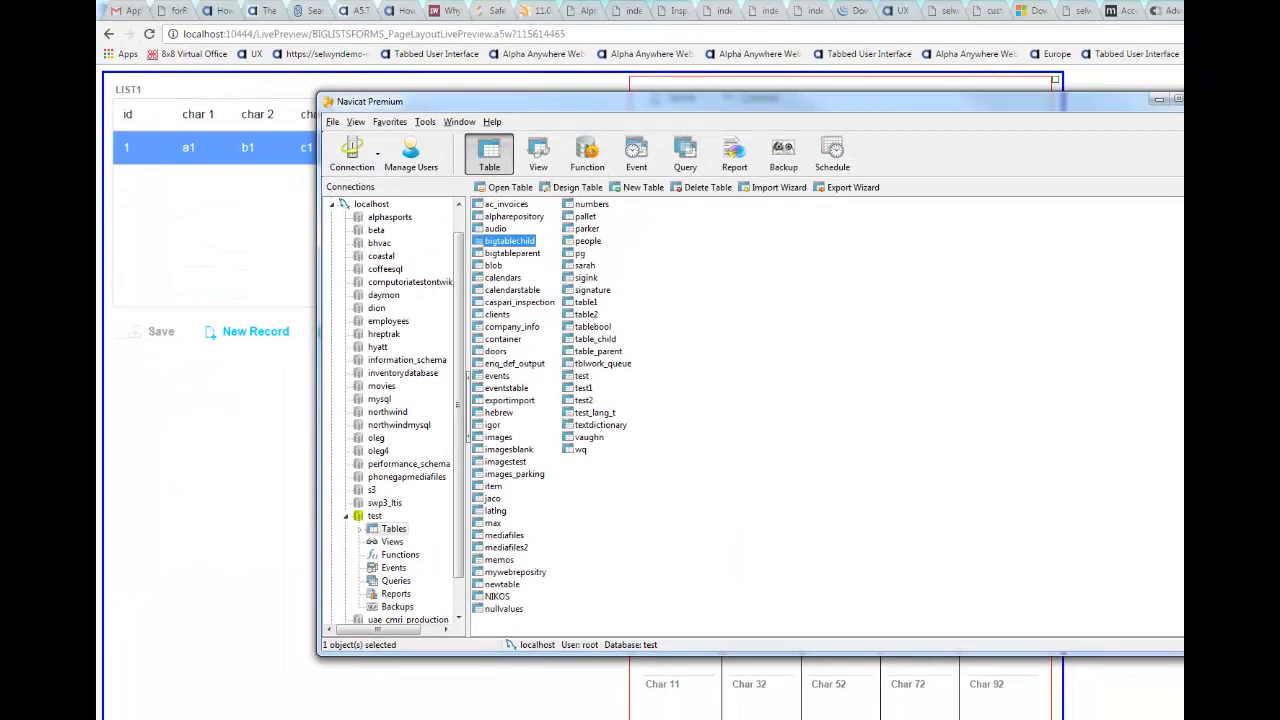
click(1159, 99)
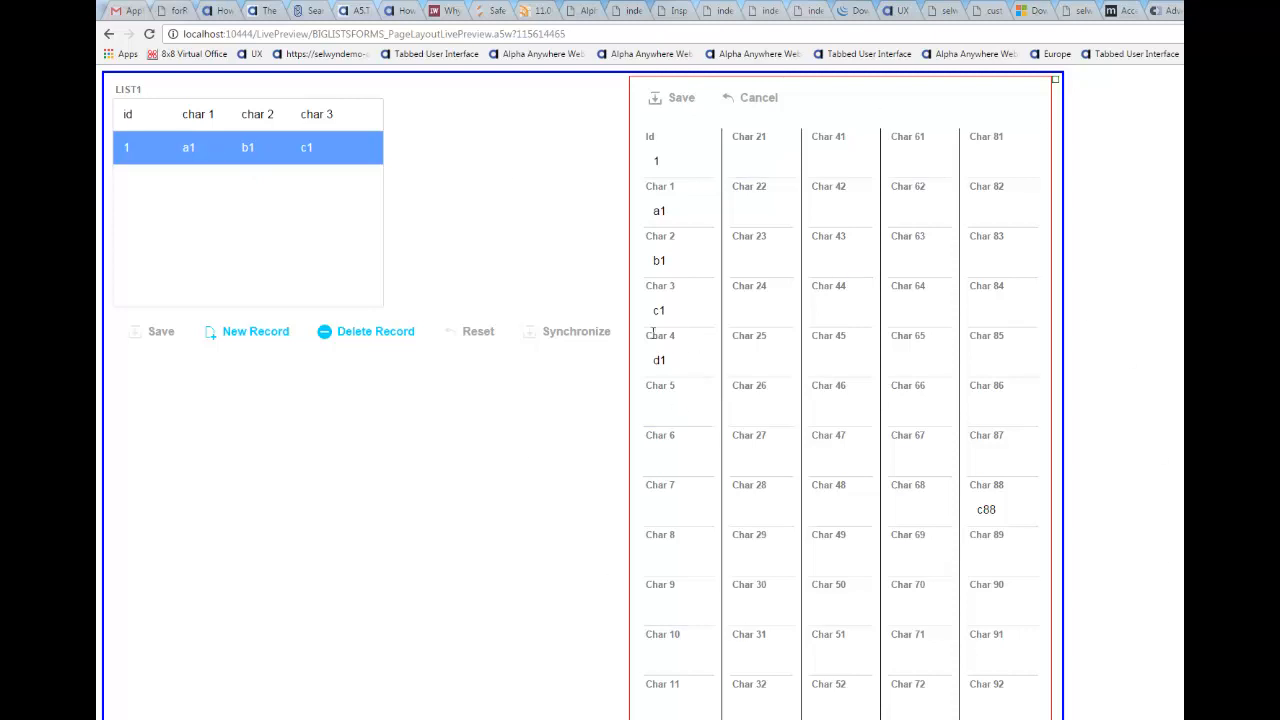
Step: Enter c24 in record 1's Char 24 editor, save the record and synchronize LIST1
click(755, 327)
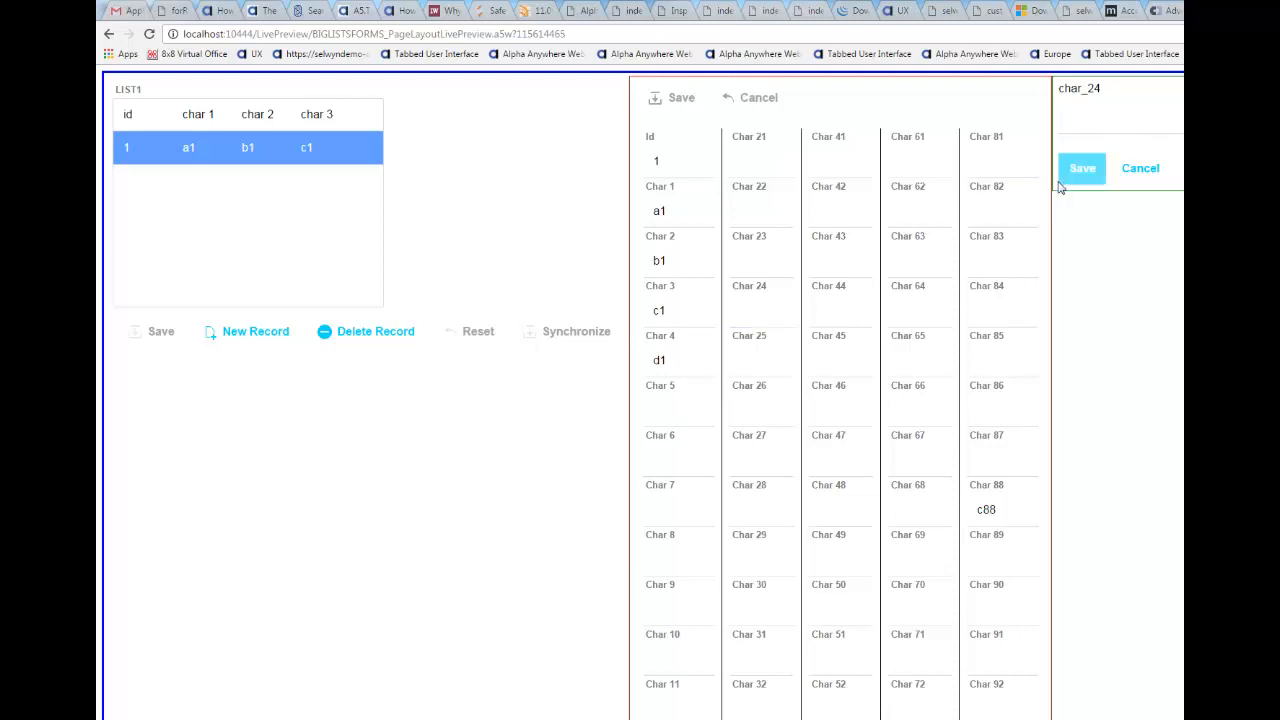
click(1073, 125)
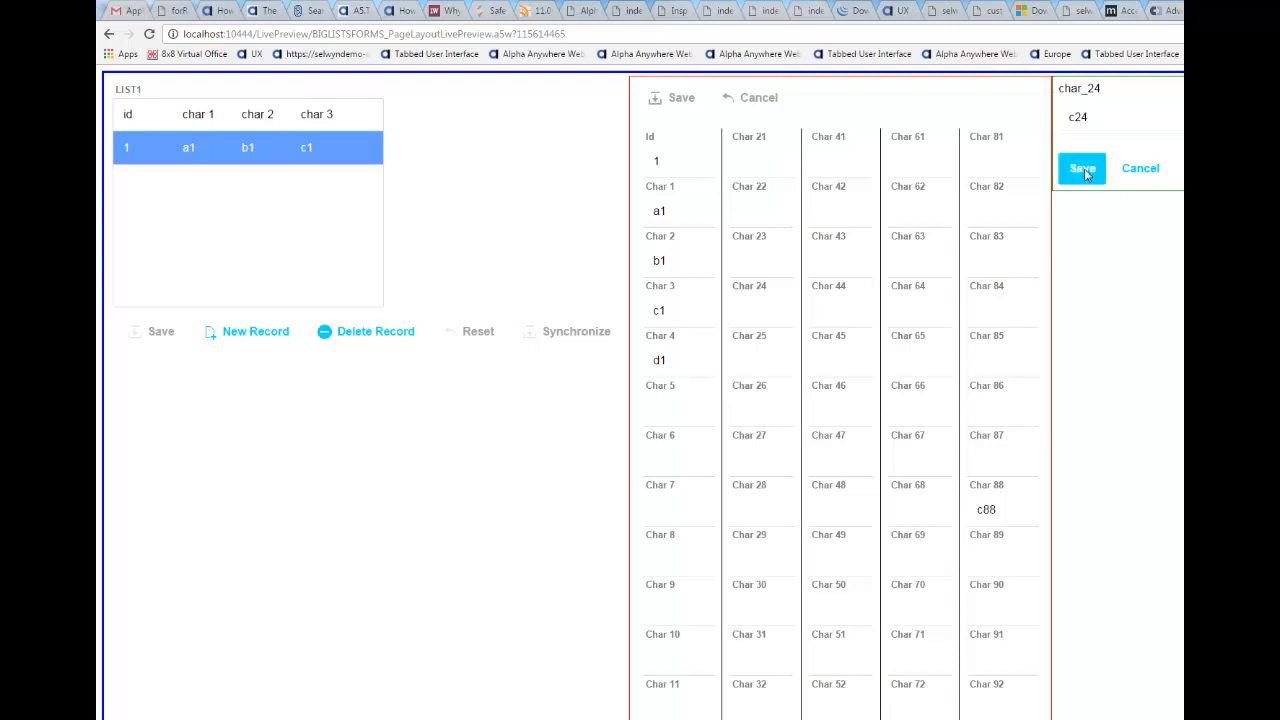
click(1085, 170)
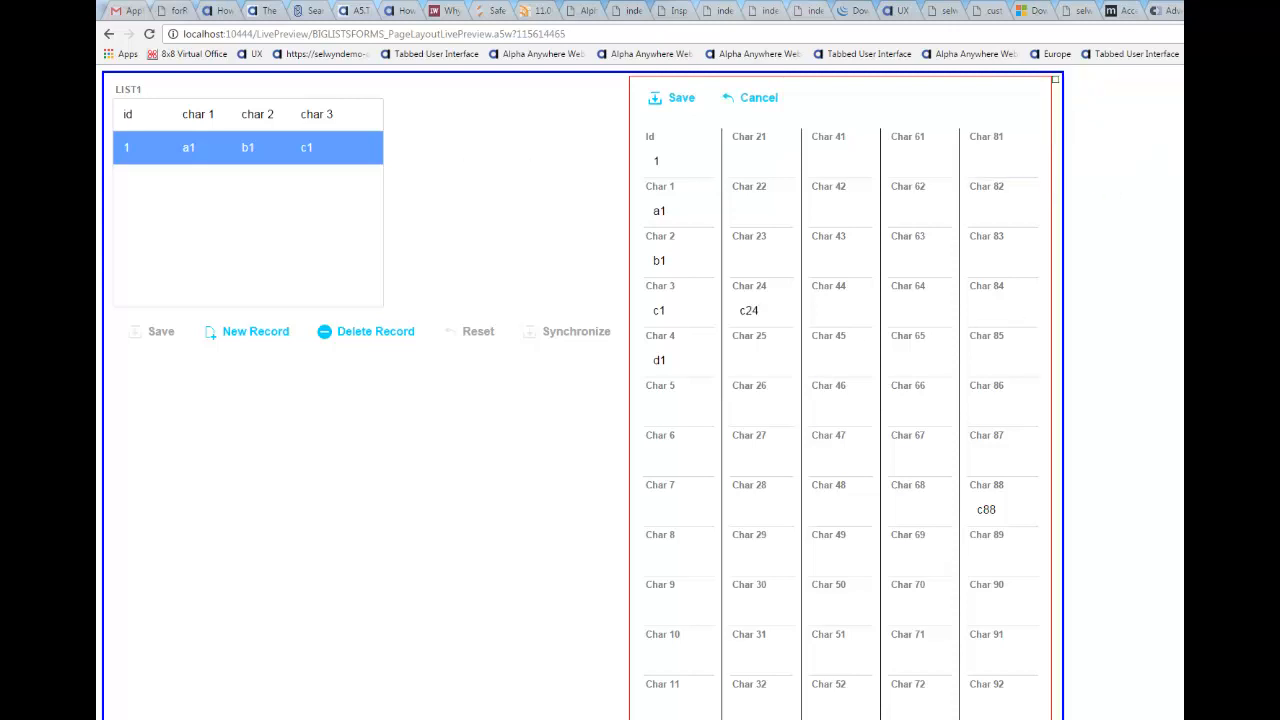
click(675, 98)
click(559, 339)
scroll(417, 455, down, 3)
Step: In LIST2, change child record 2's Char 2 to b2aaa and synchronize
scroll(418, 465, down, 12)
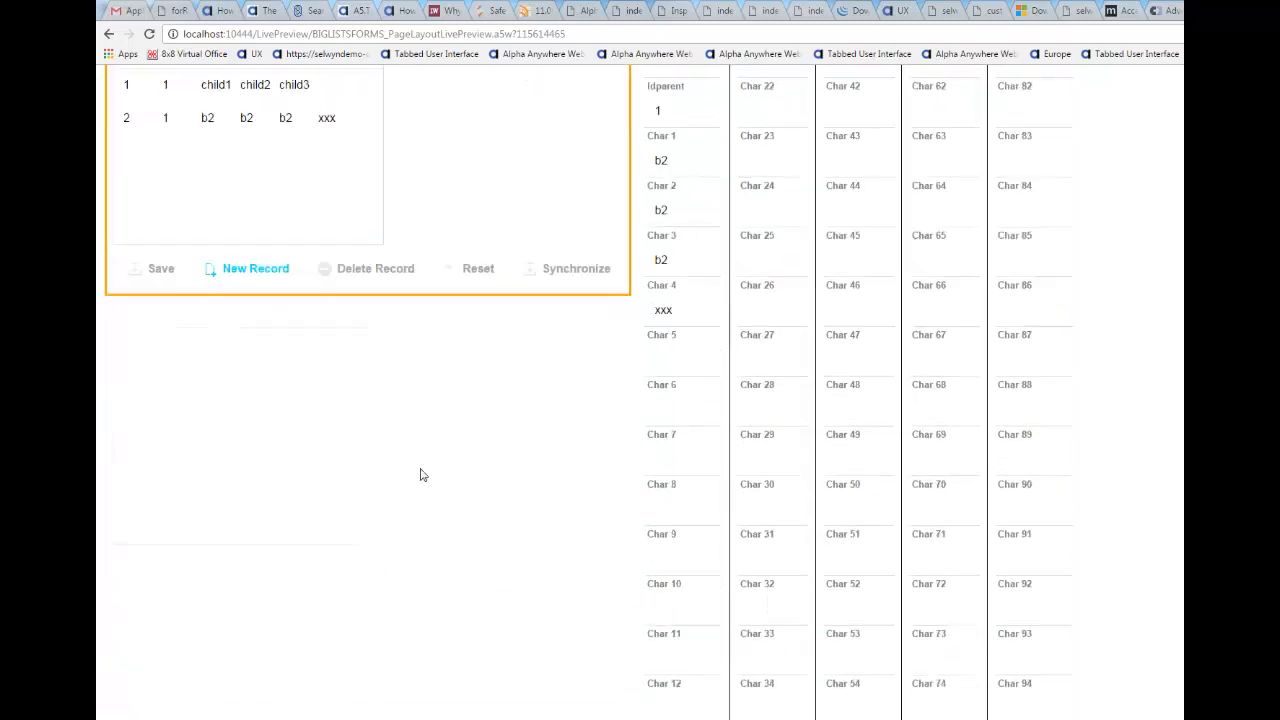
scroll(152, 233, up, 2)
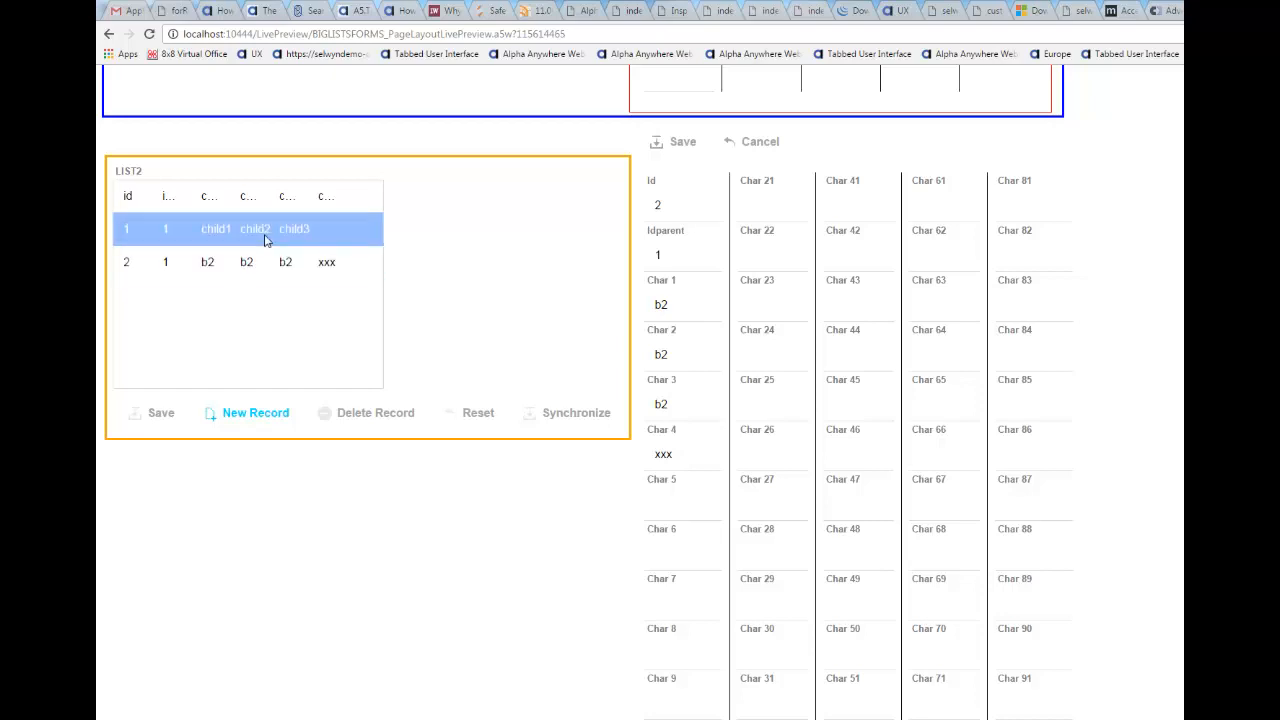
click(224, 270)
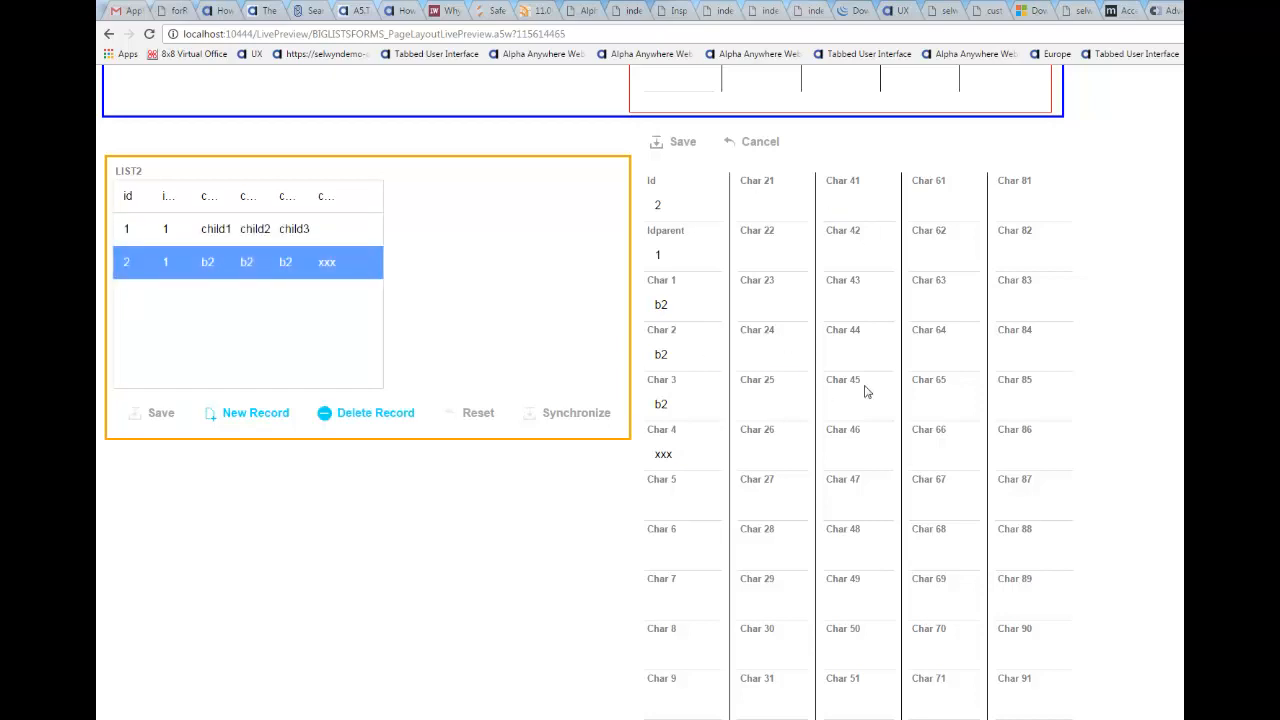
click(660, 355)
click(1124, 162)
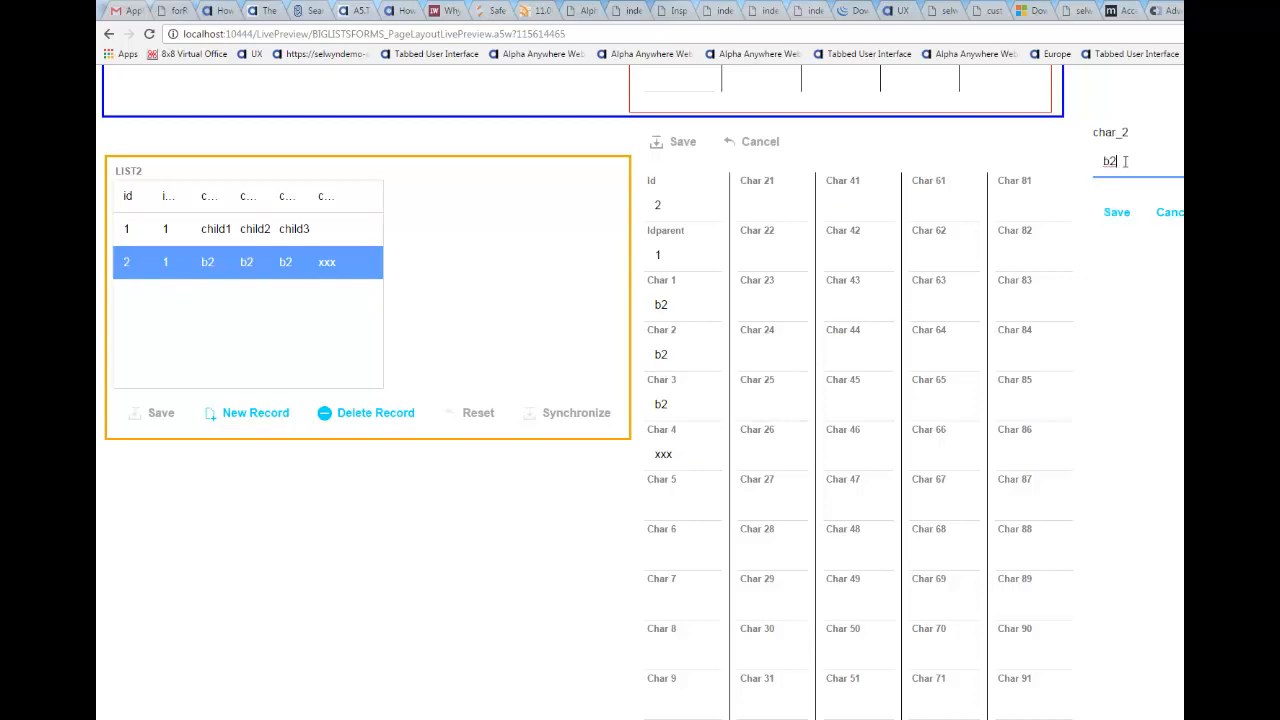
click(1128, 226)
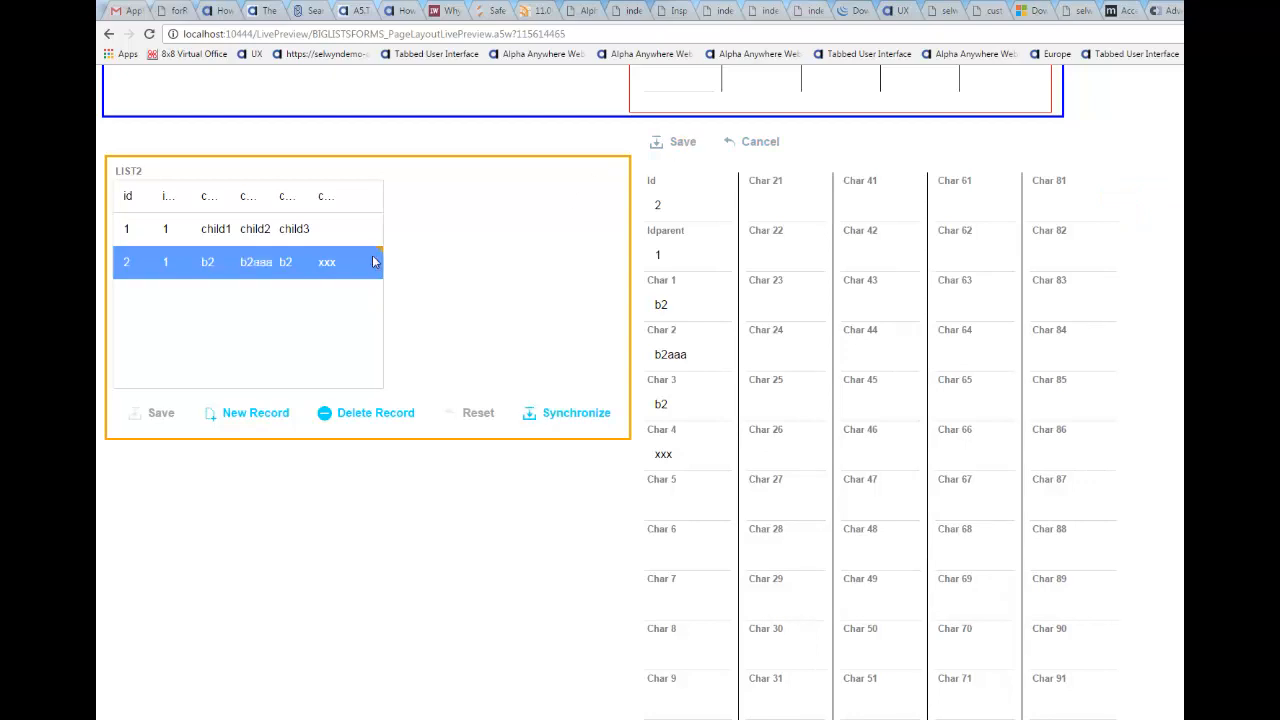
click(561, 418)
Step: Copy the preview page URL and load it in a new Chrome tab
click(380, 32)
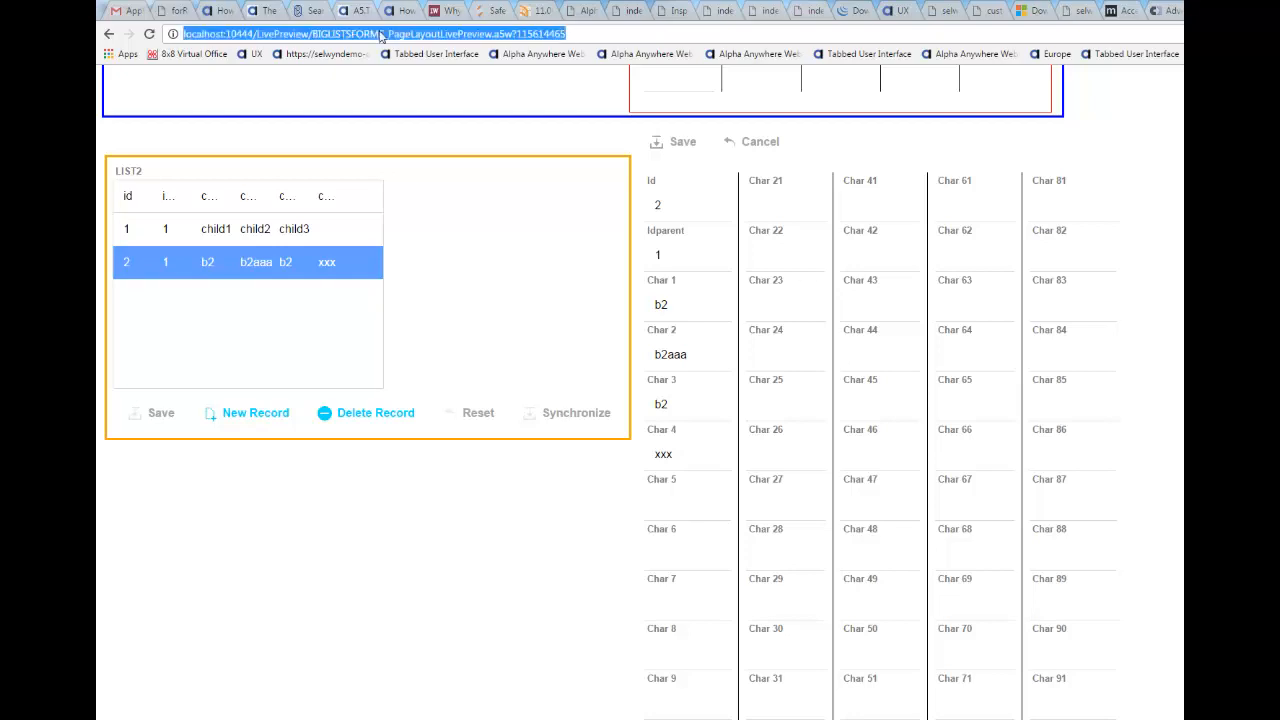
right_click(447, 35)
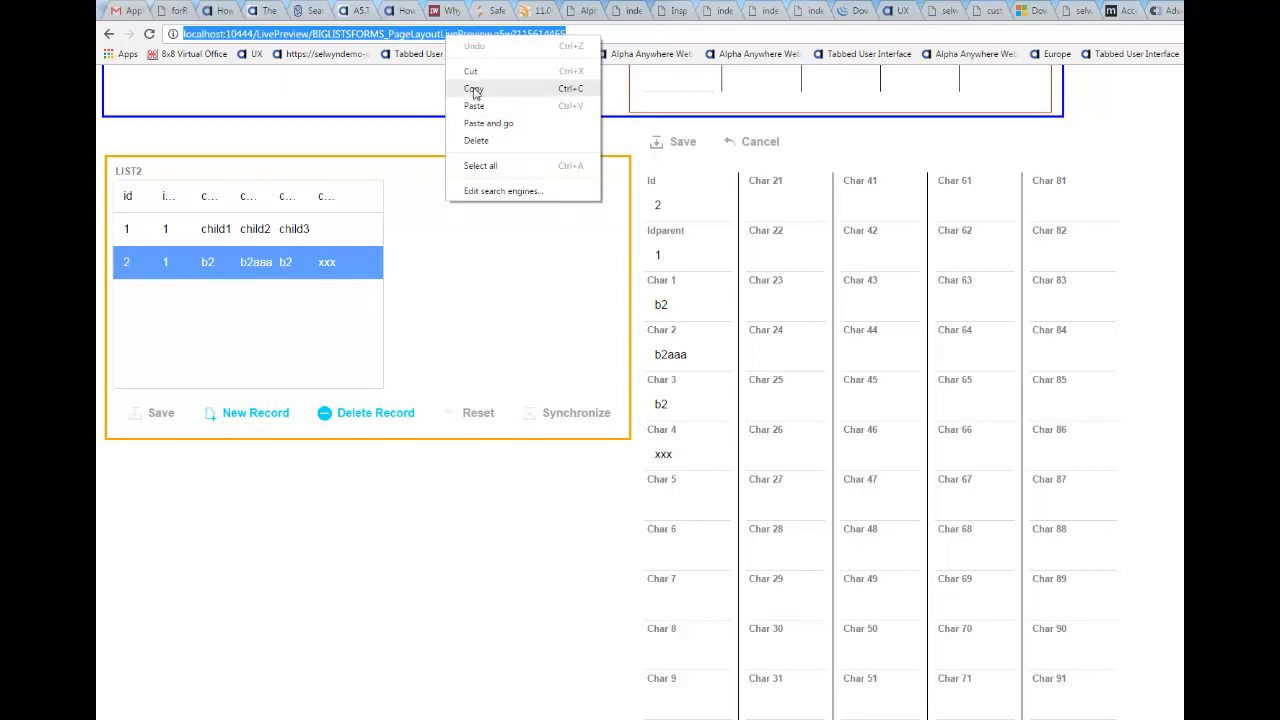
click(474, 89)
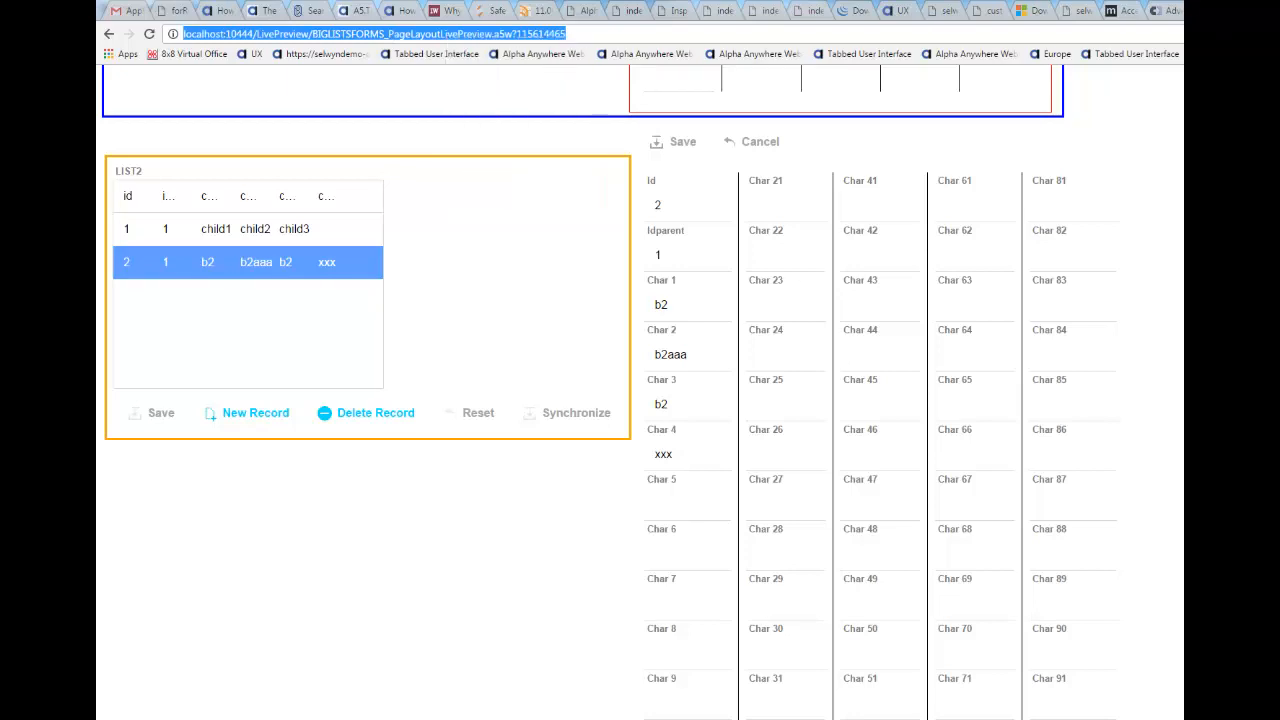
key(ctrl+t)
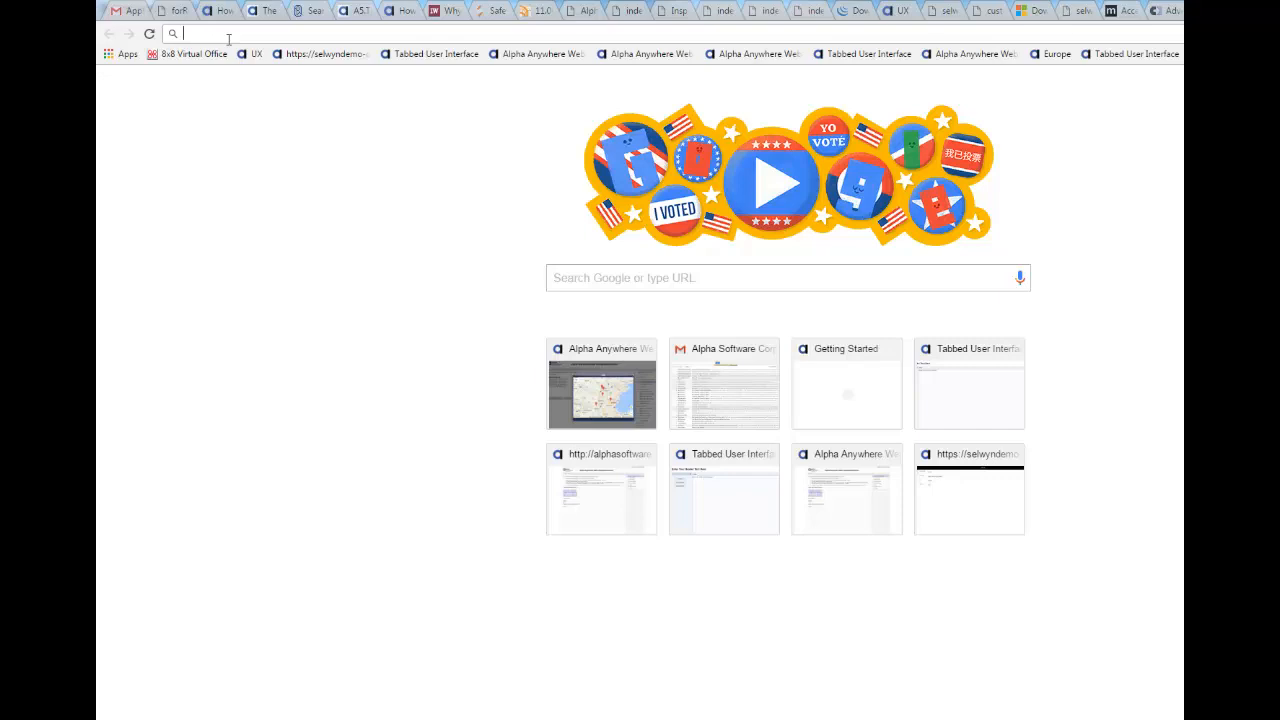
key(ctrl+v)
key(Return)
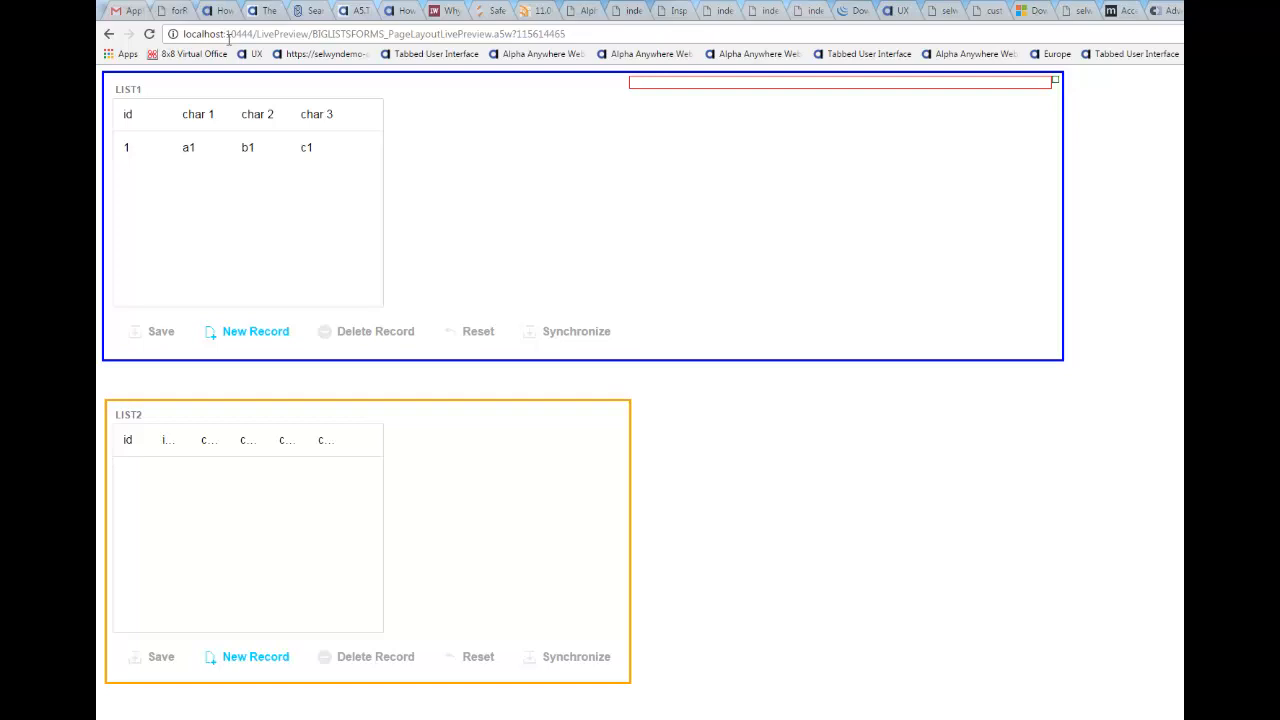
Step: Reopen parent record 1 and child record 2 to verify c24 and b2aaa, opening the Char 62 and Char 22 editors
click(227, 158)
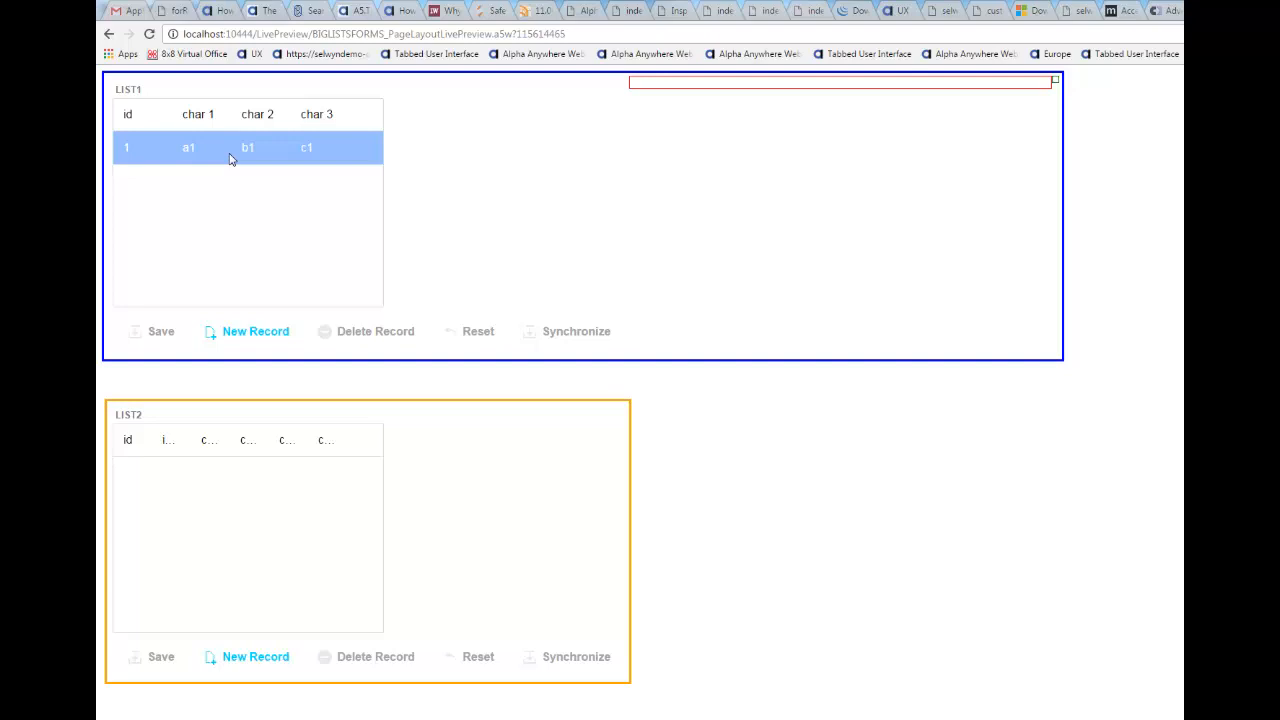
click(280, 153)
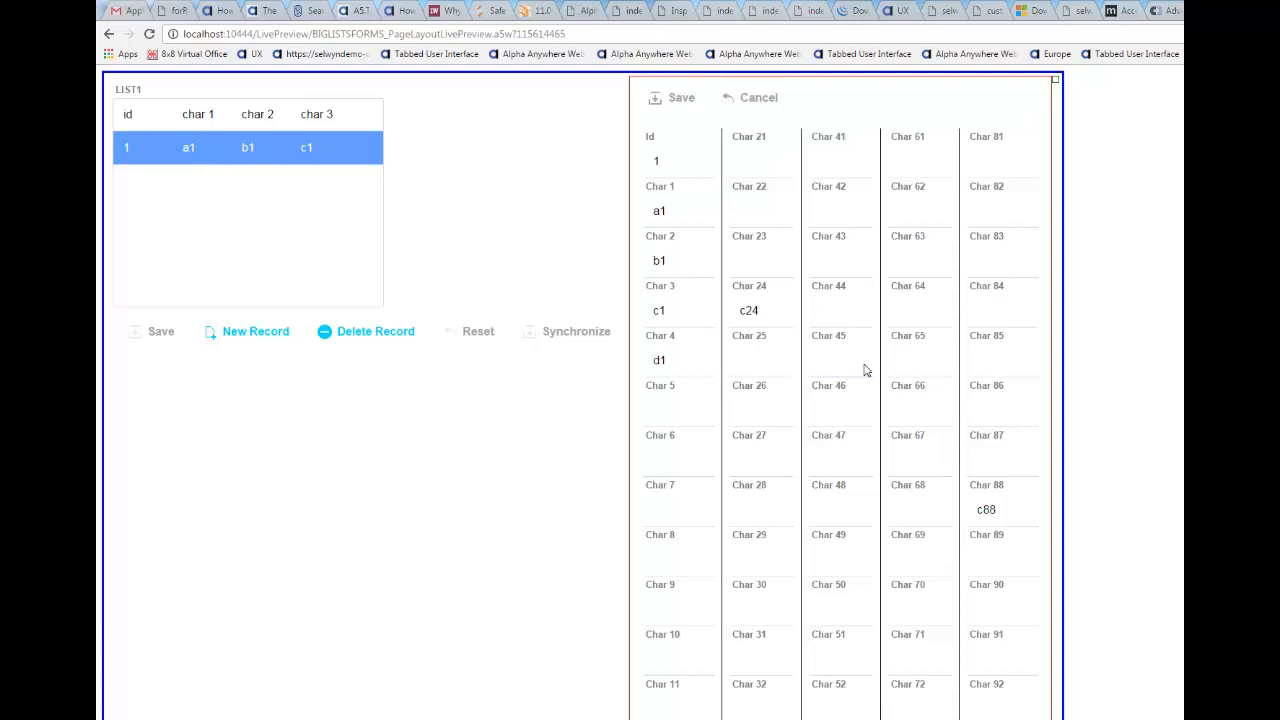
click(909, 222)
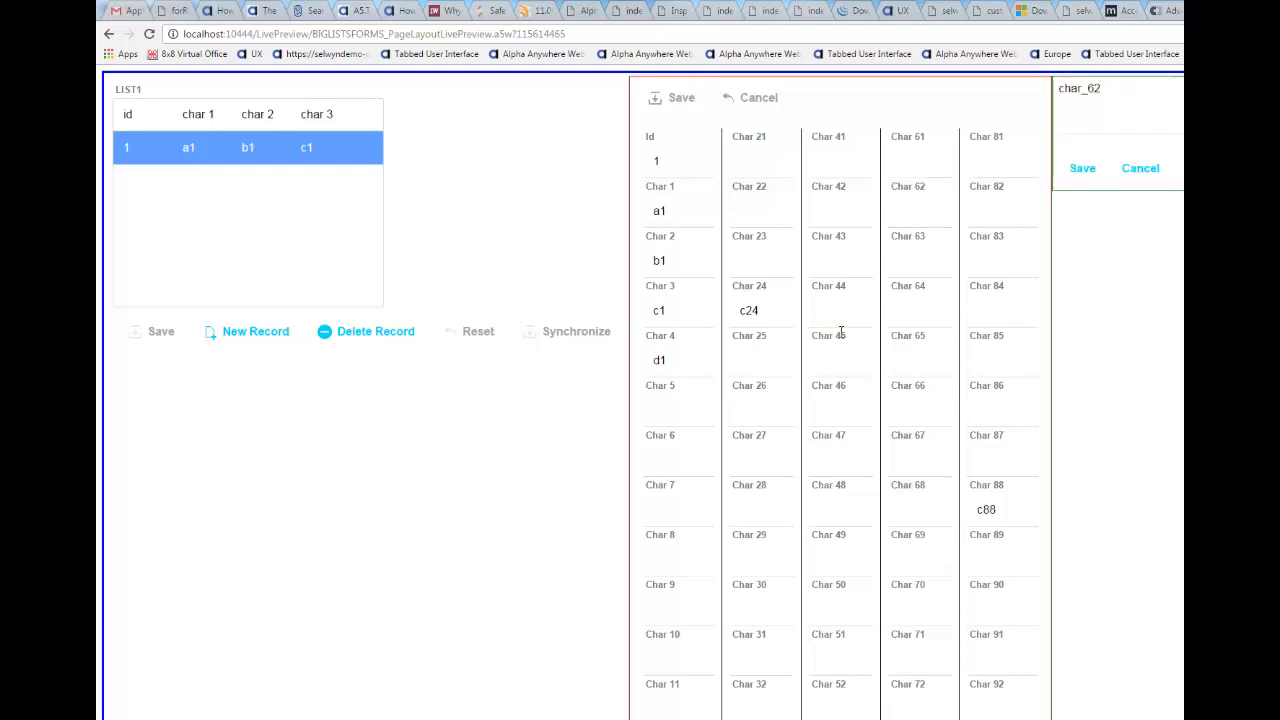
scroll(858, 348, down, 8)
click(167, 528)
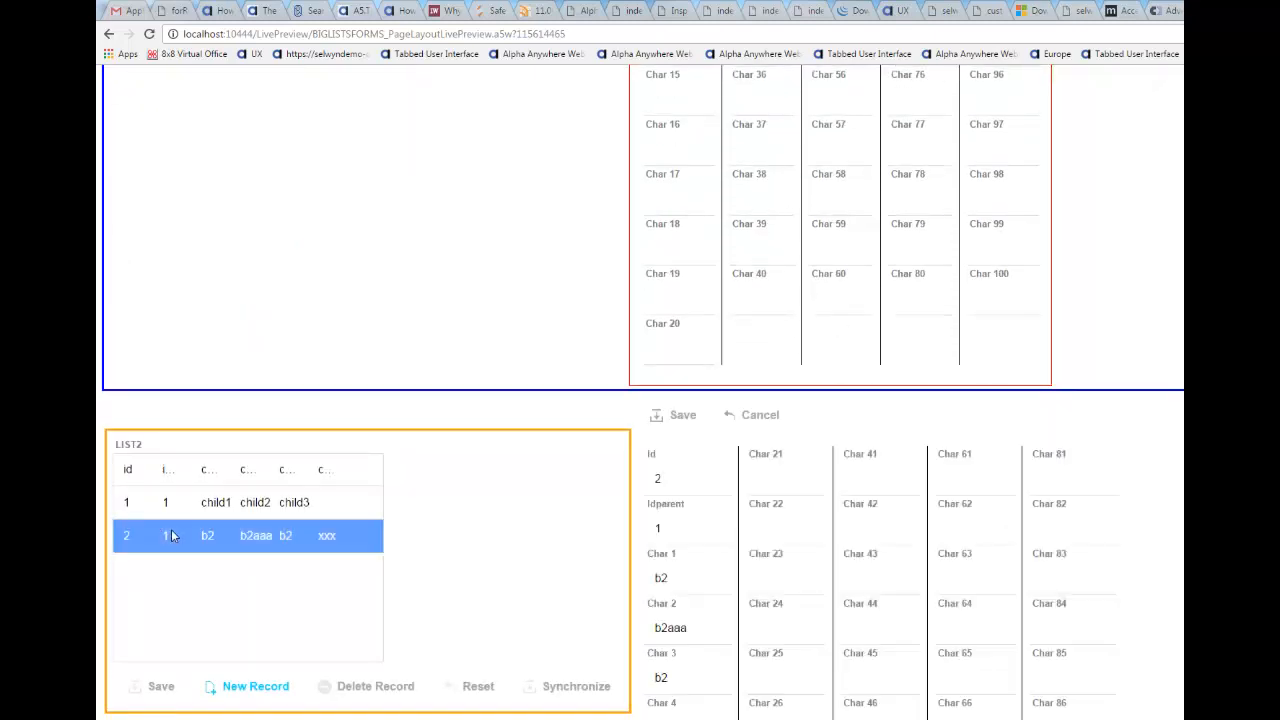
click(773, 535)
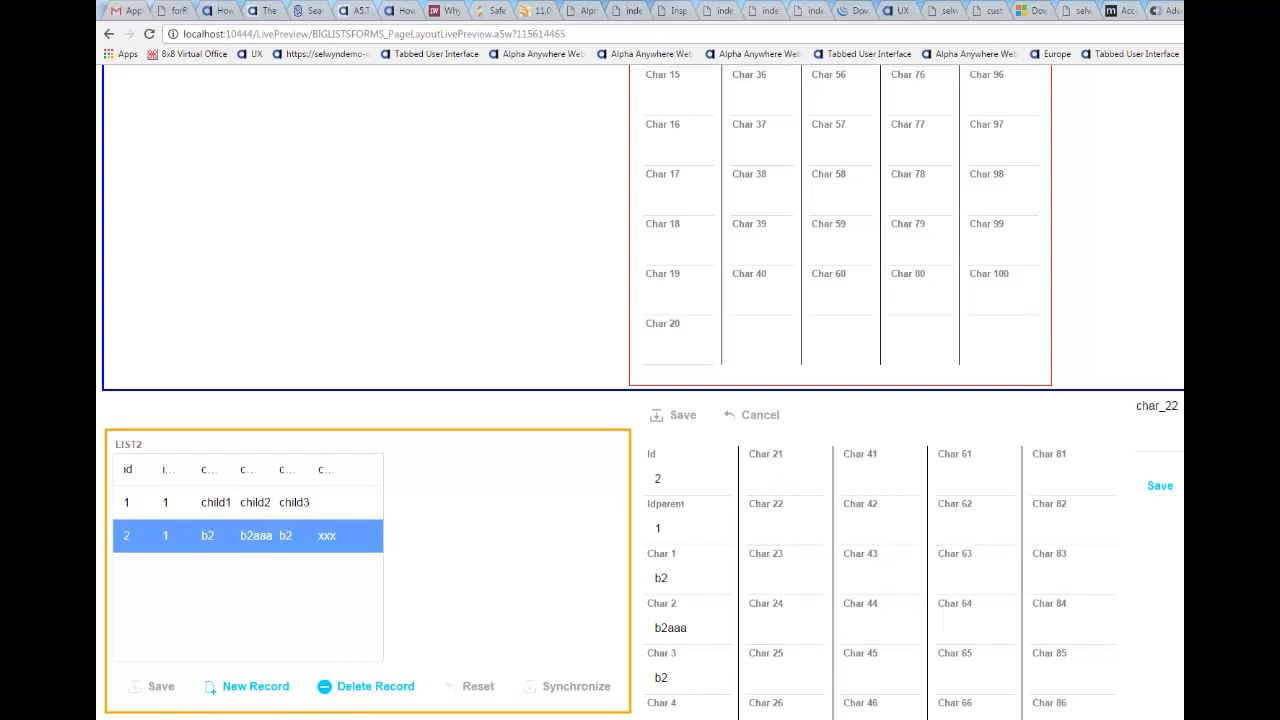
key(alt+Tab)
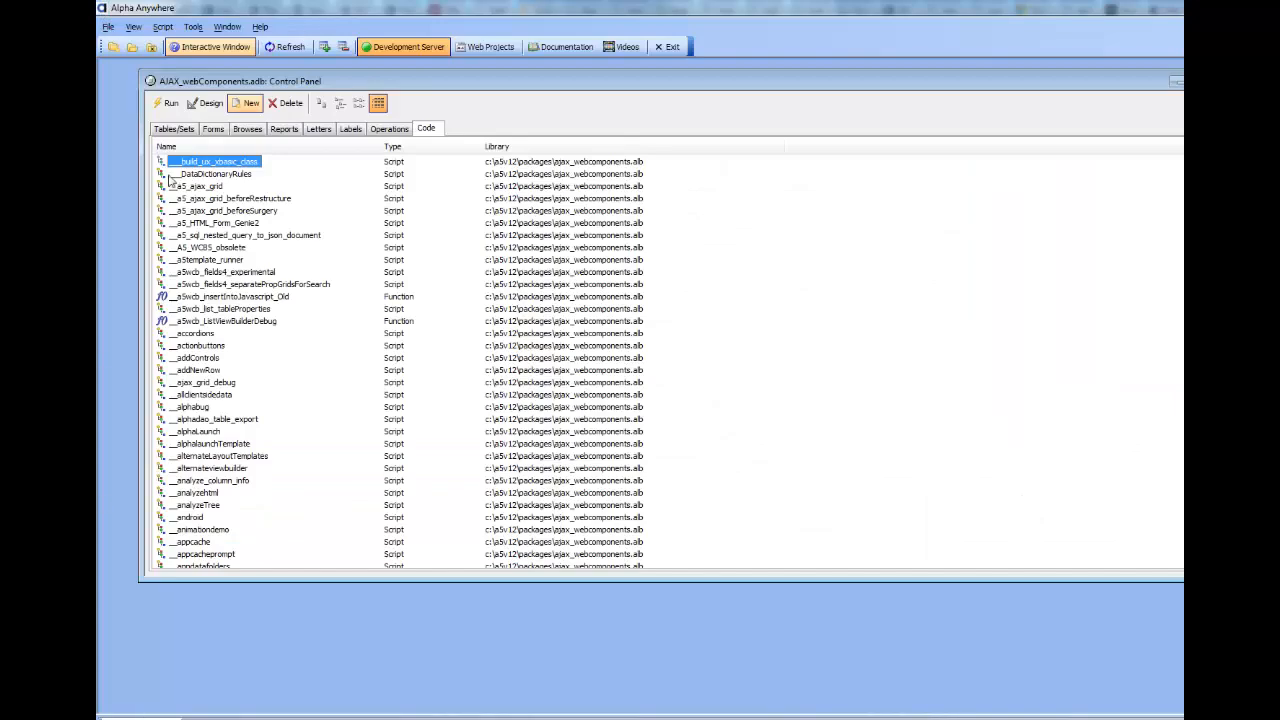
Step: Open the bigListsForms component from Web Projects and show its Controls tree
click(477, 50)
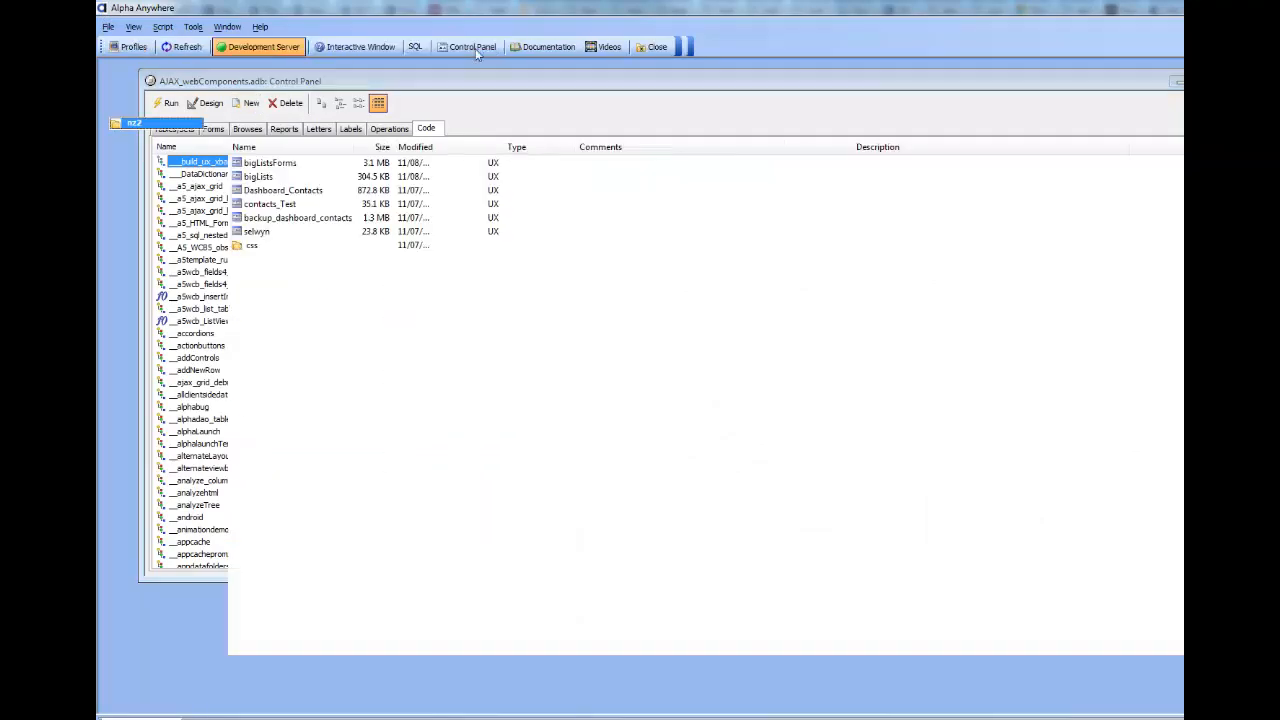
click(280, 163)
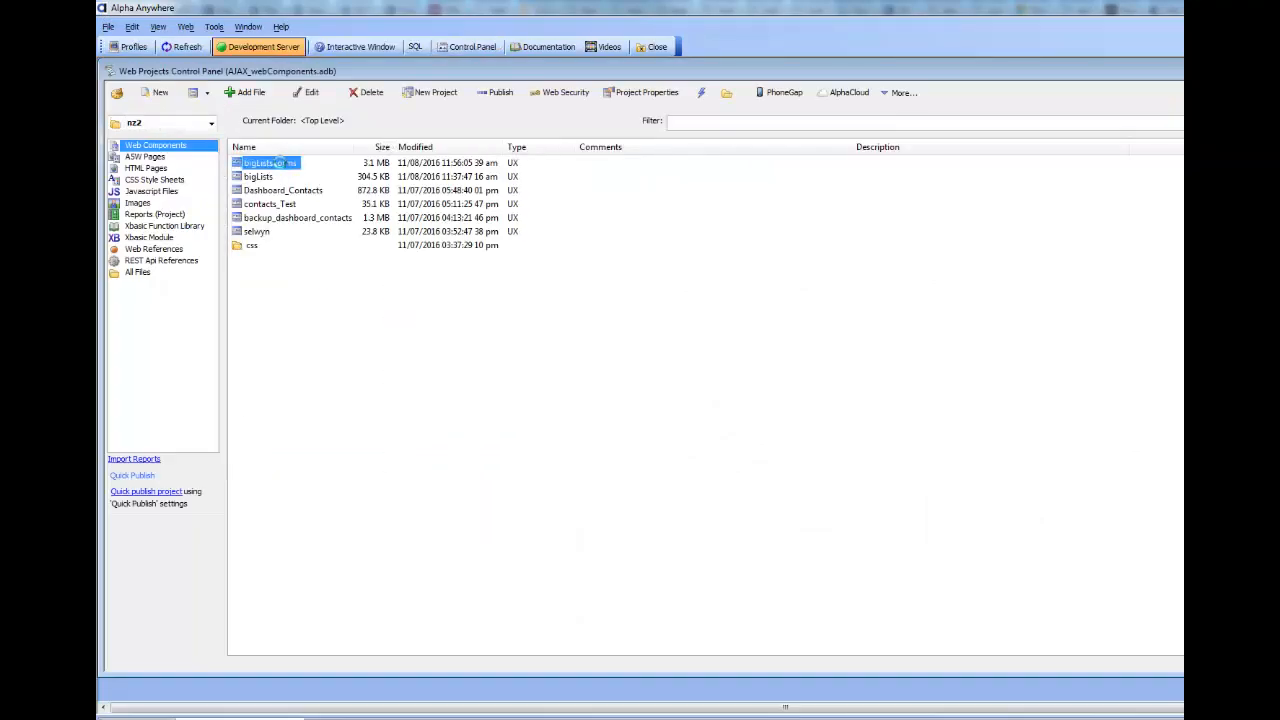
double_click(270, 163)
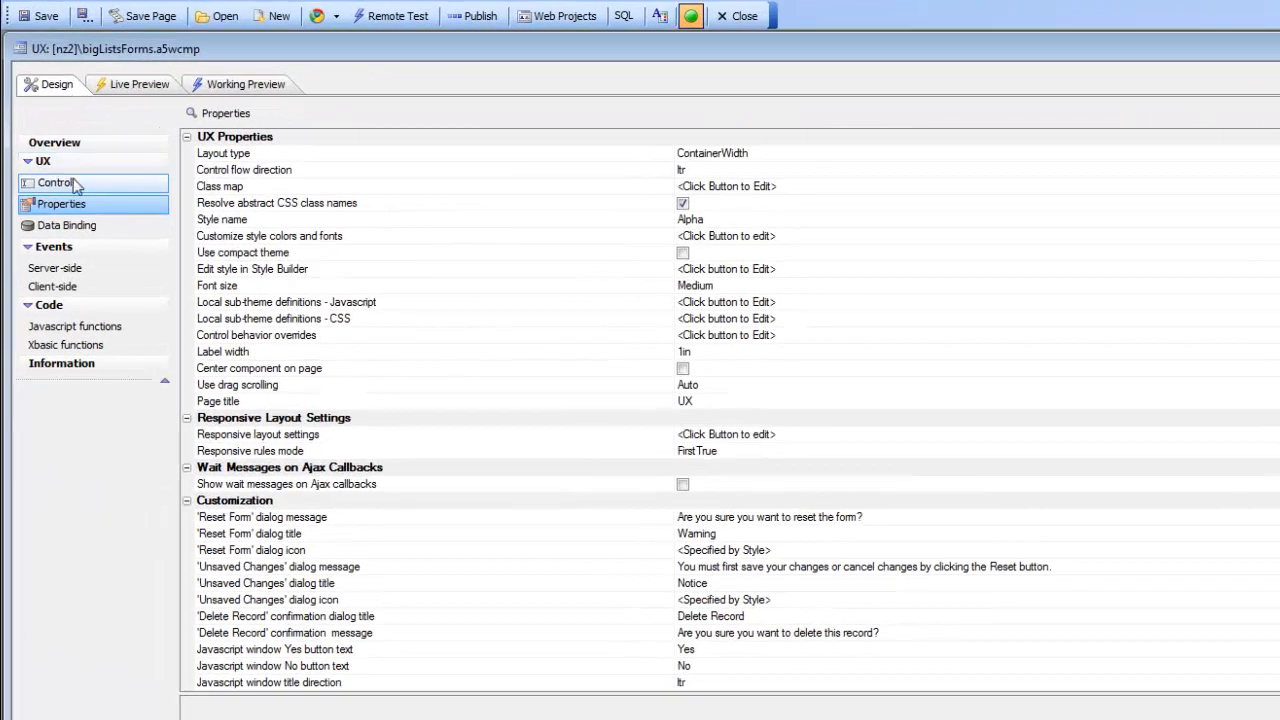
click(75, 186)
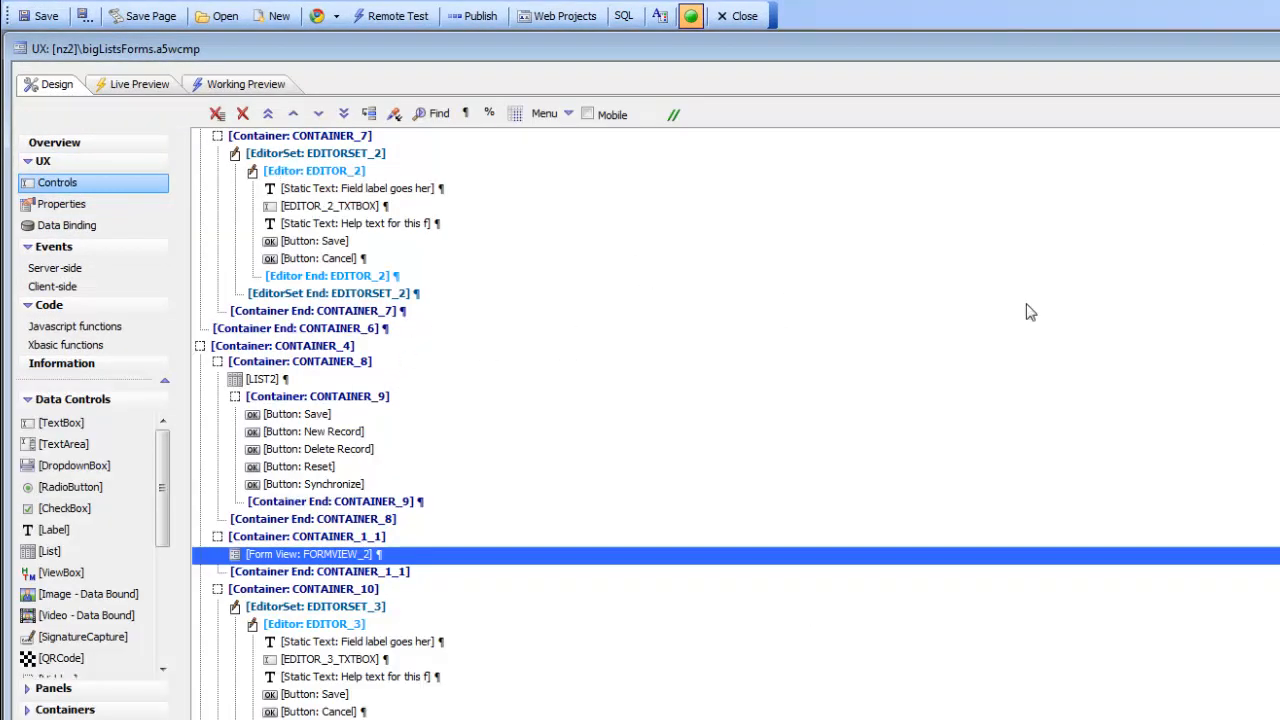
Step: Point out LIST1, LIST2, FORMVIEW_1 and FORMVIEW_2 in the controls tree
scroll(640, 420, up, 5)
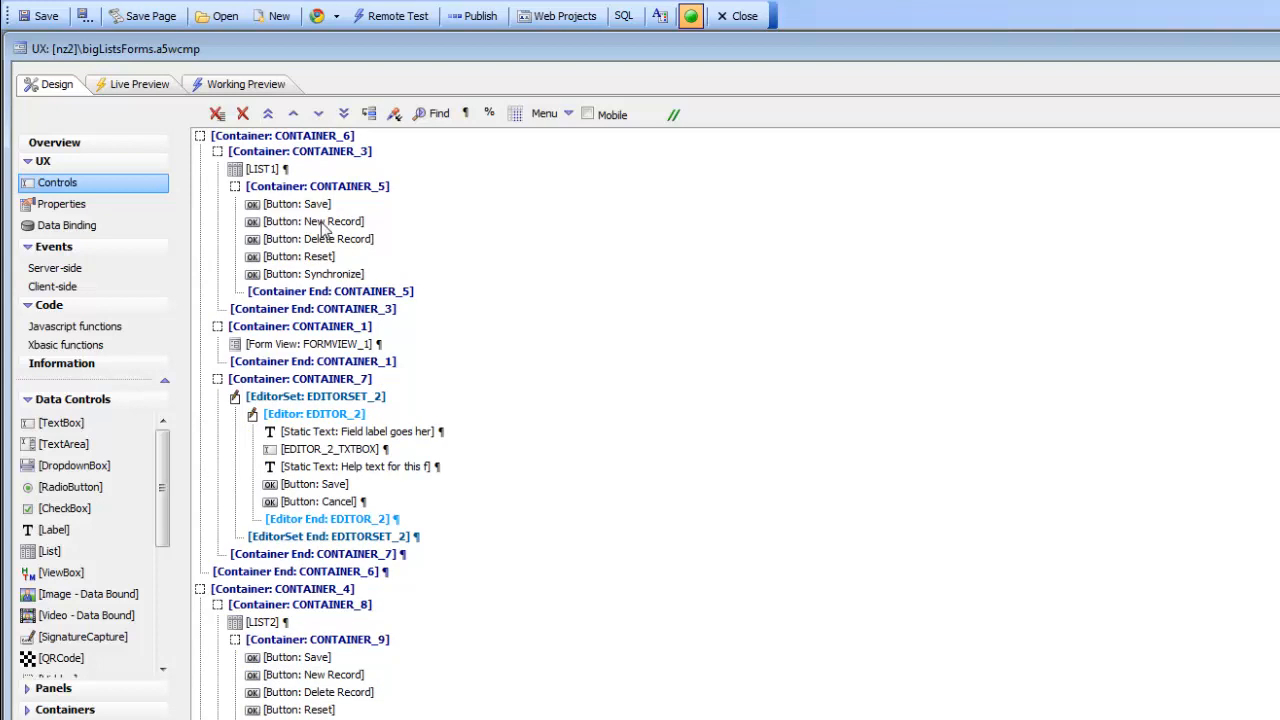
click(272, 168)
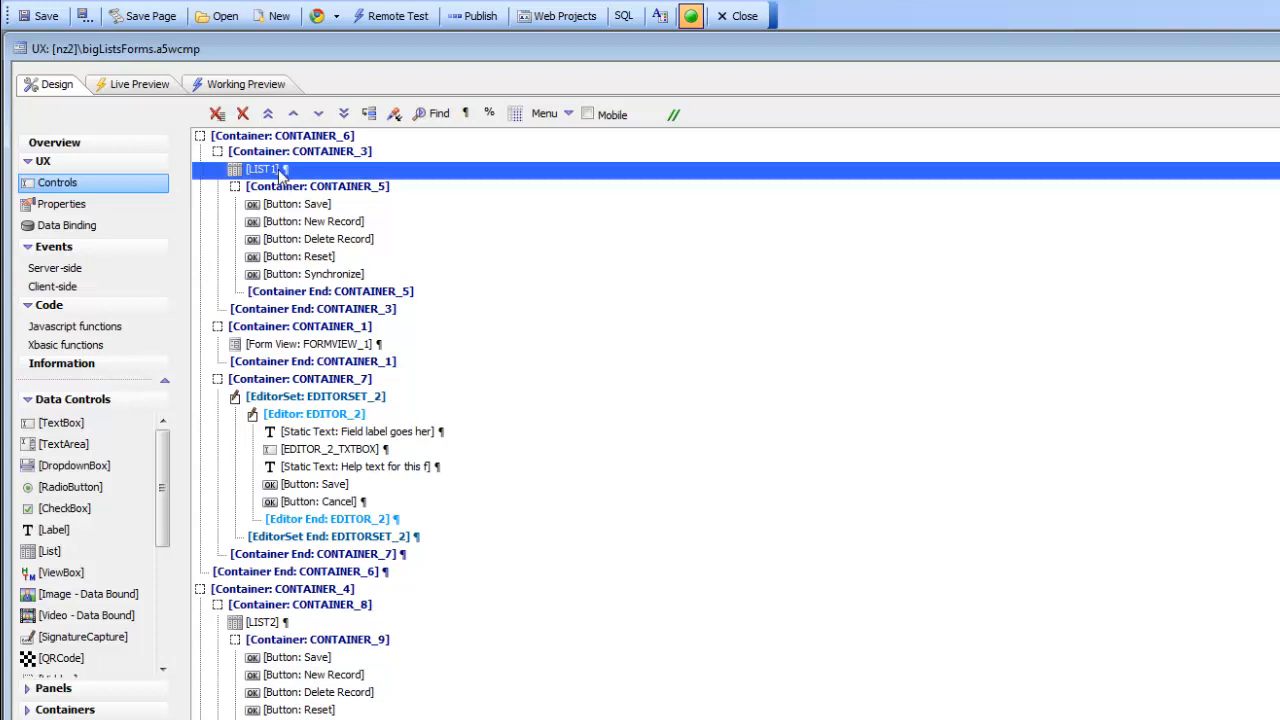
click(265, 623)
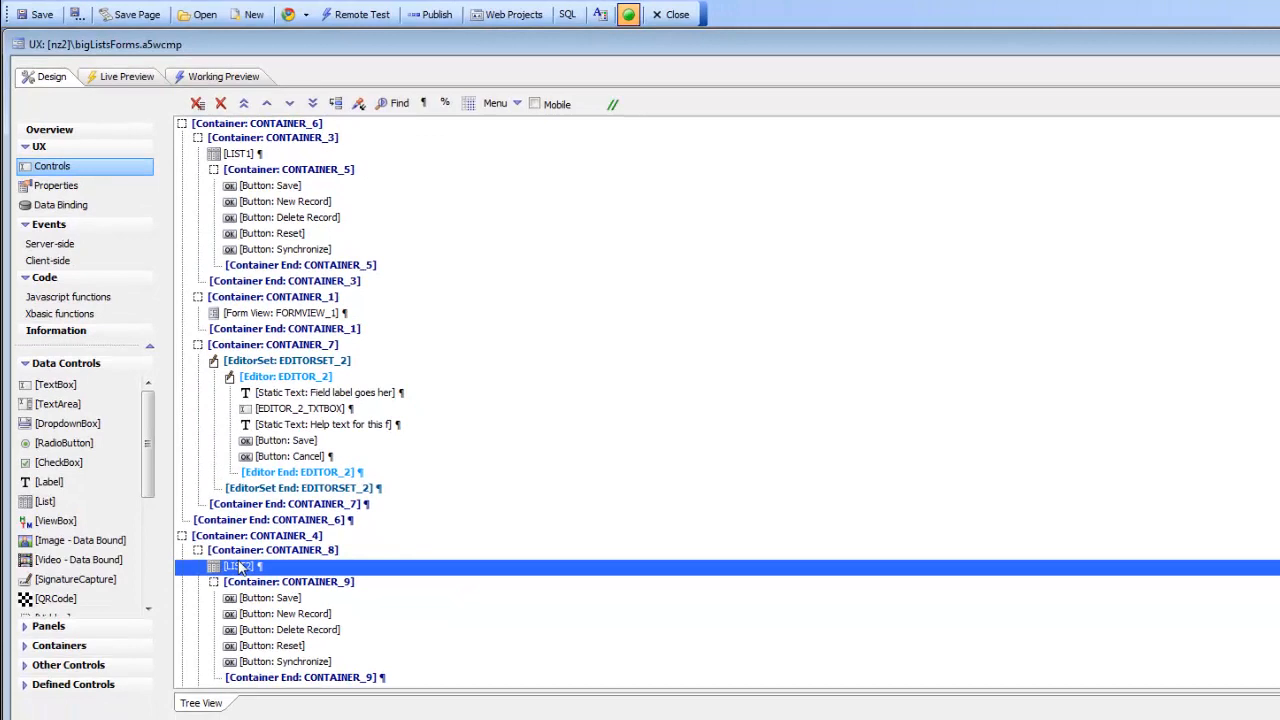
click(306, 316)
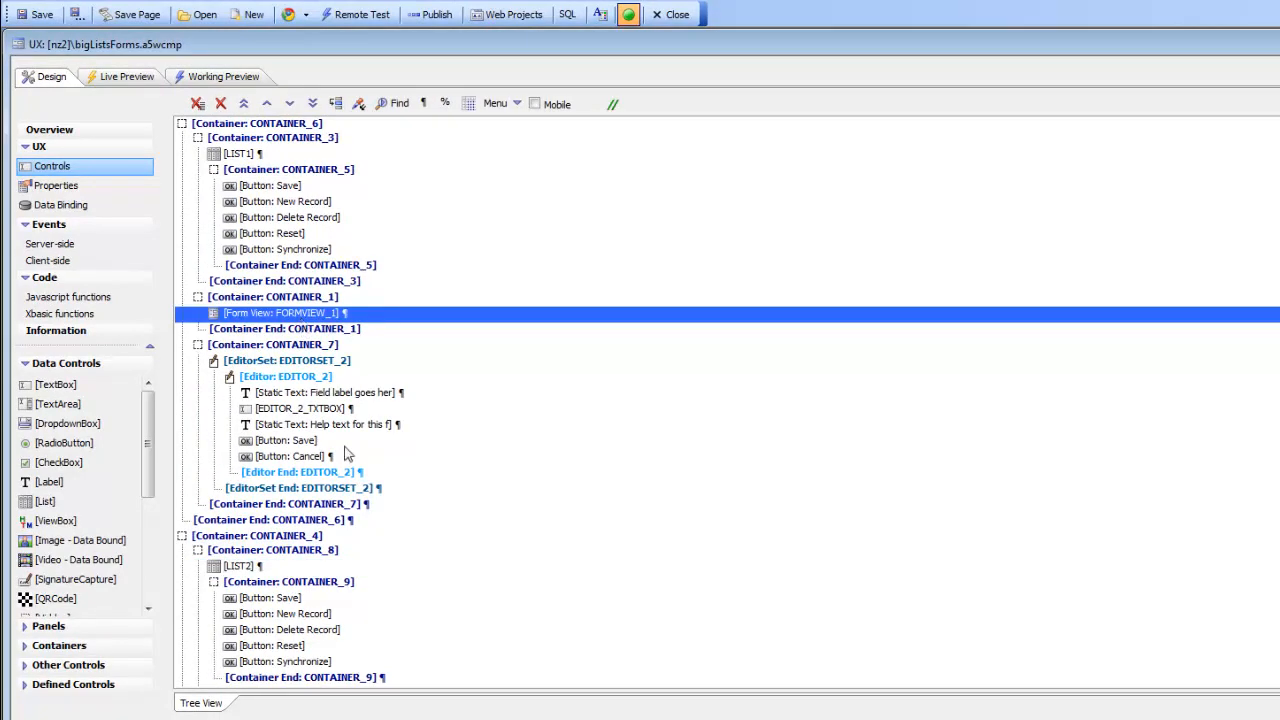
click(252, 567)
scroll(260, 578, down, 2)
scroll(263, 580, down, 2)
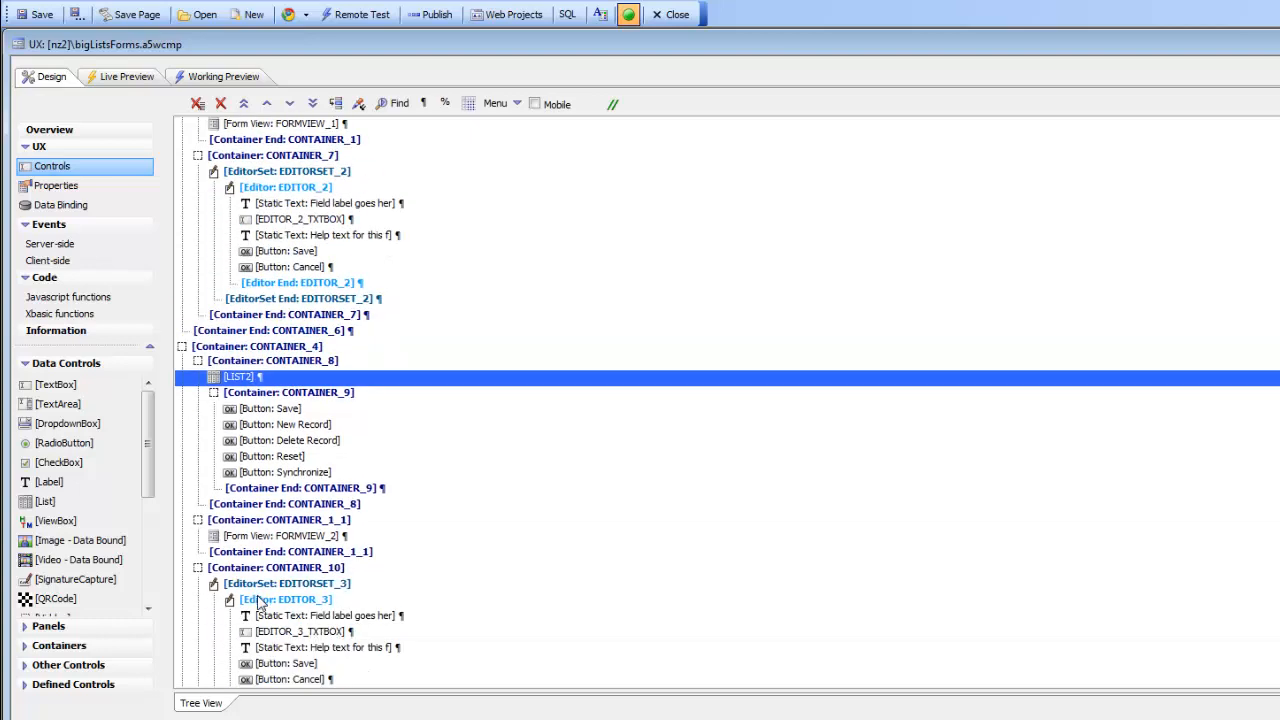
click(253, 538)
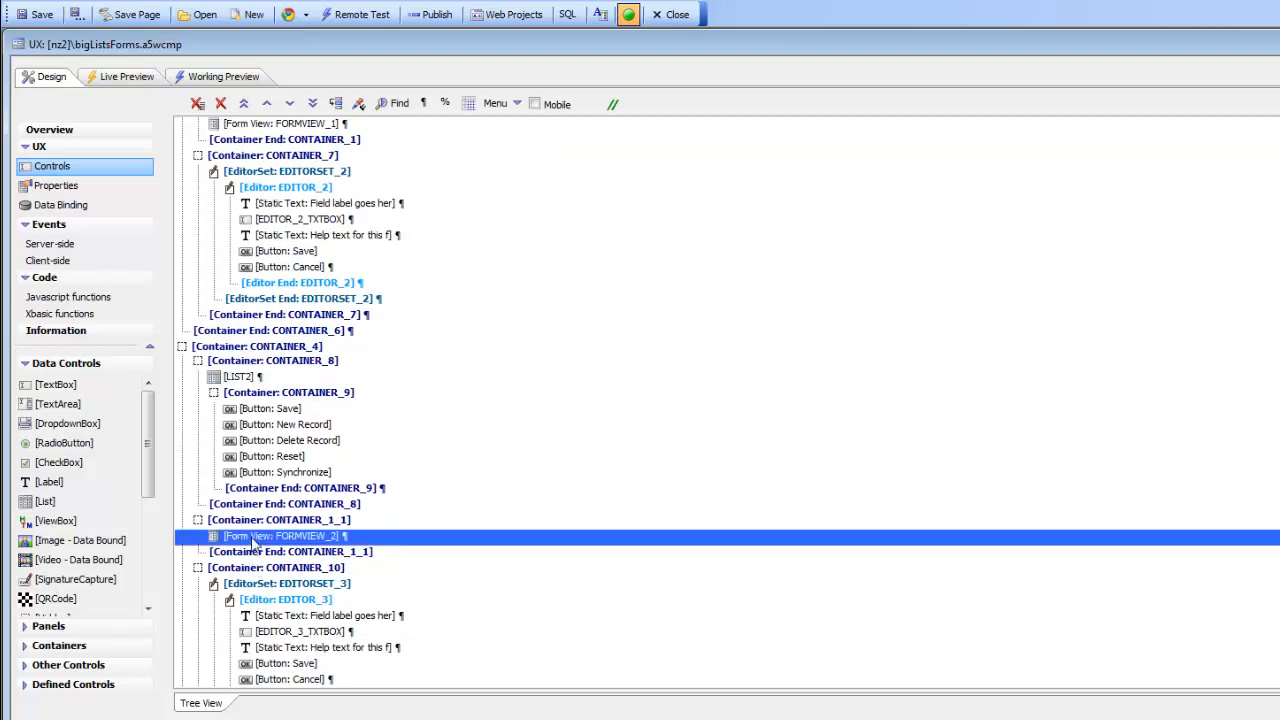
scroll(256, 540, up, 4)
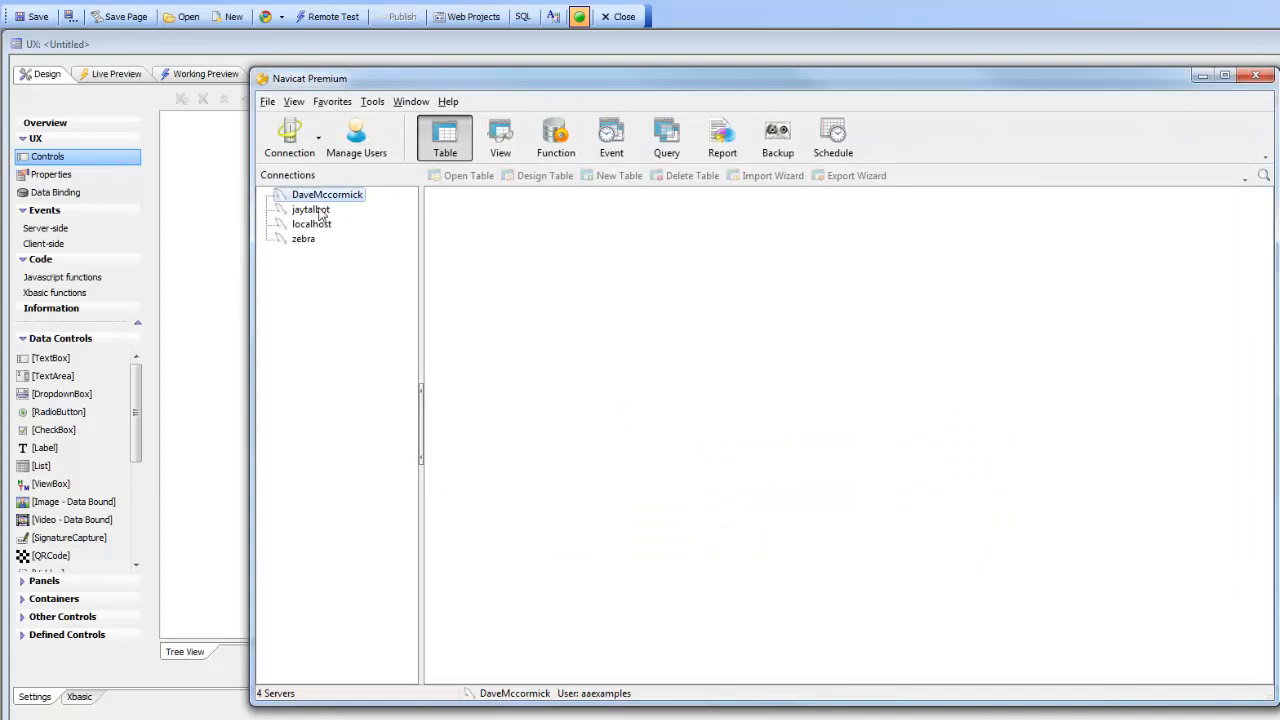
Step: Open bigtablechild's Design Table view in localhost's test database, close it, then drag Navicat aside
double_click(318, 226)
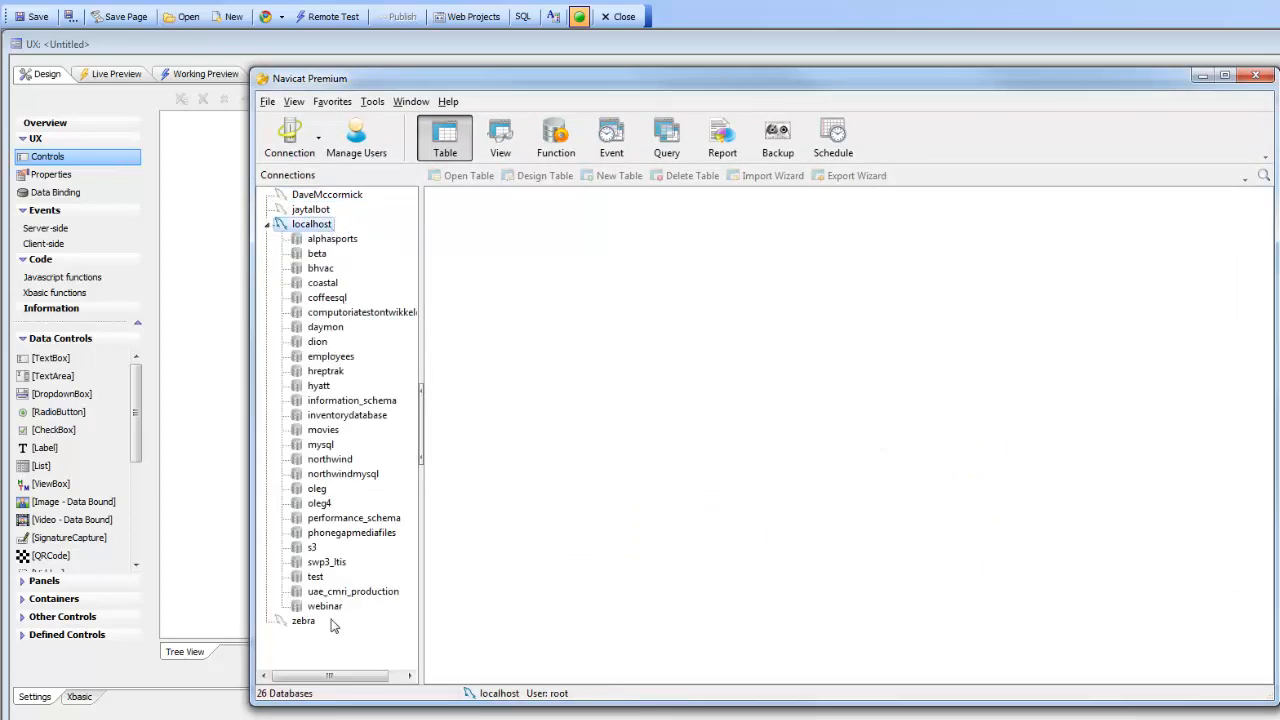
double_click(313, 578)
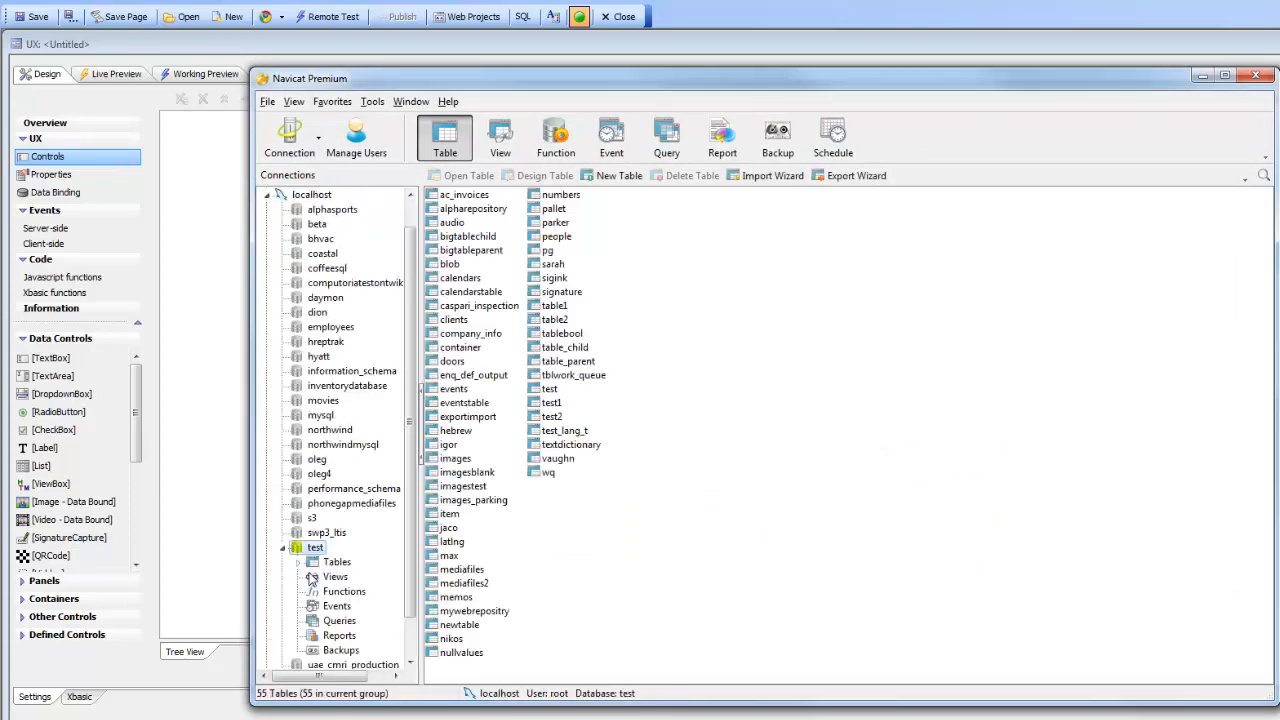
right_click(473, 243)
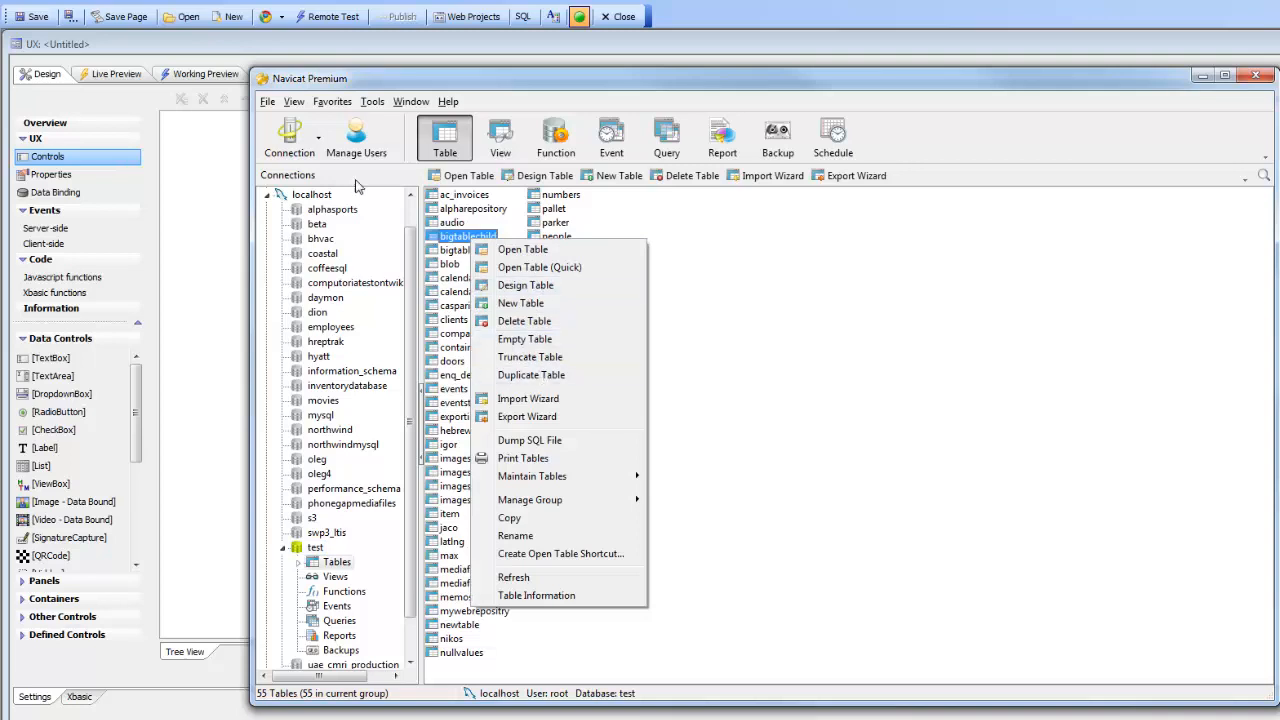
click(535, 177)
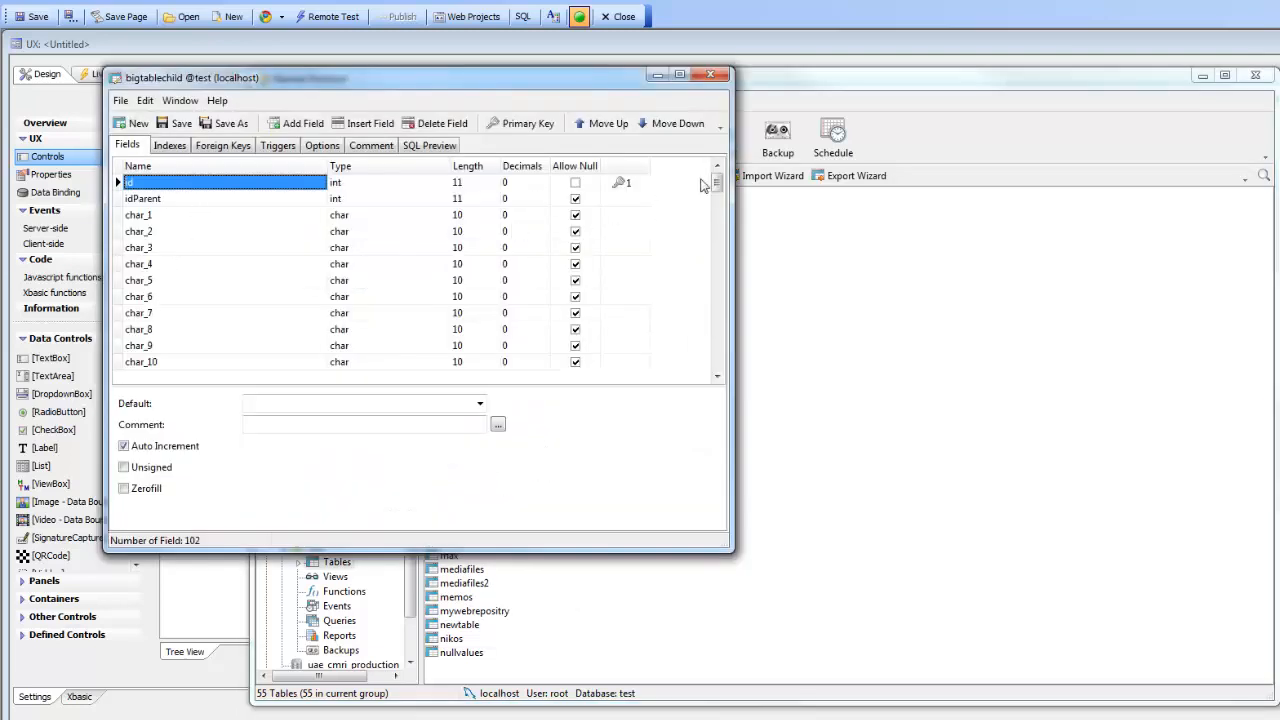
drag(717, 186, 731, 162)
click(710, 75)
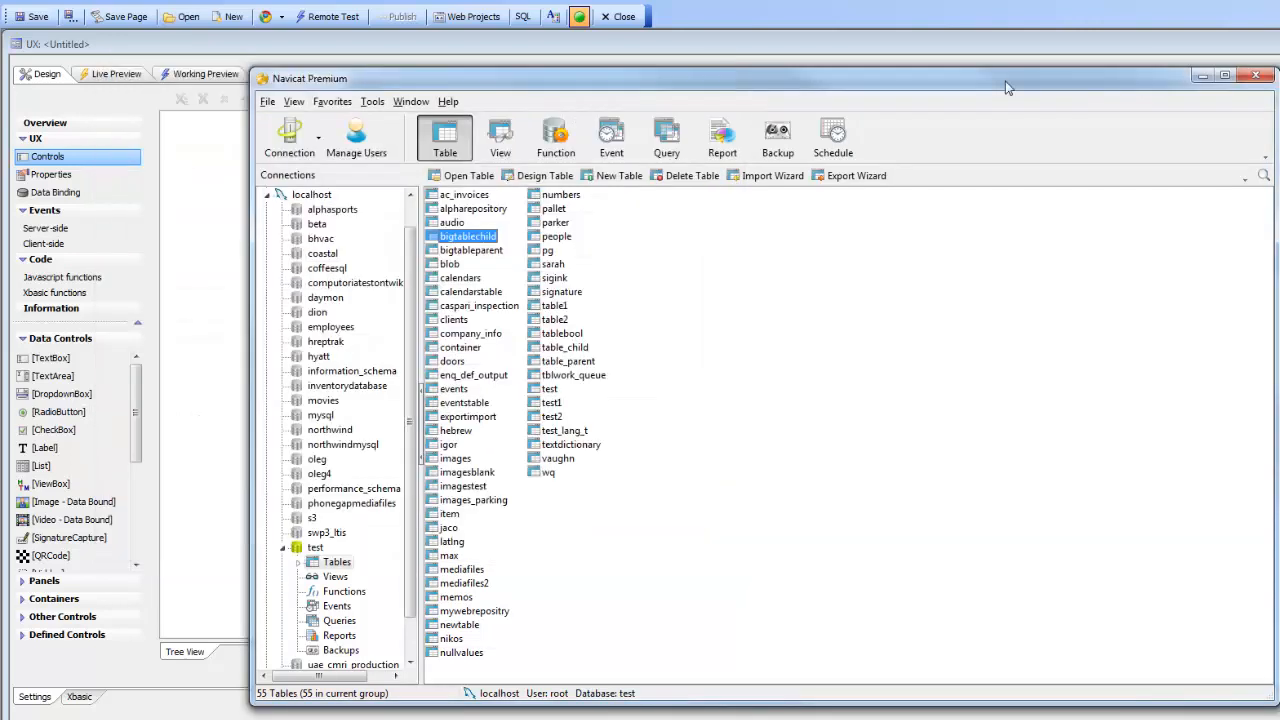
drag(985, 82, 1279, 140)
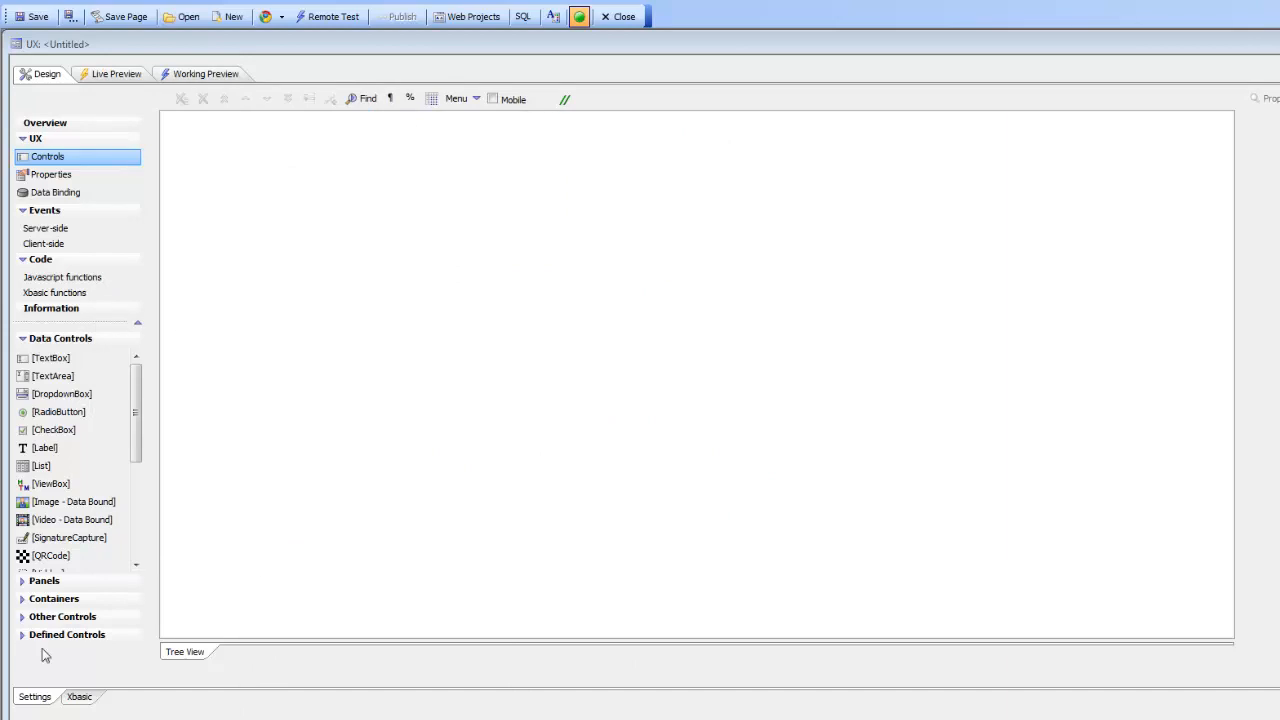
Step: Add a List control and set its connection string to a saved named connection in the Quick Setup Genie
double_click(38, 466)
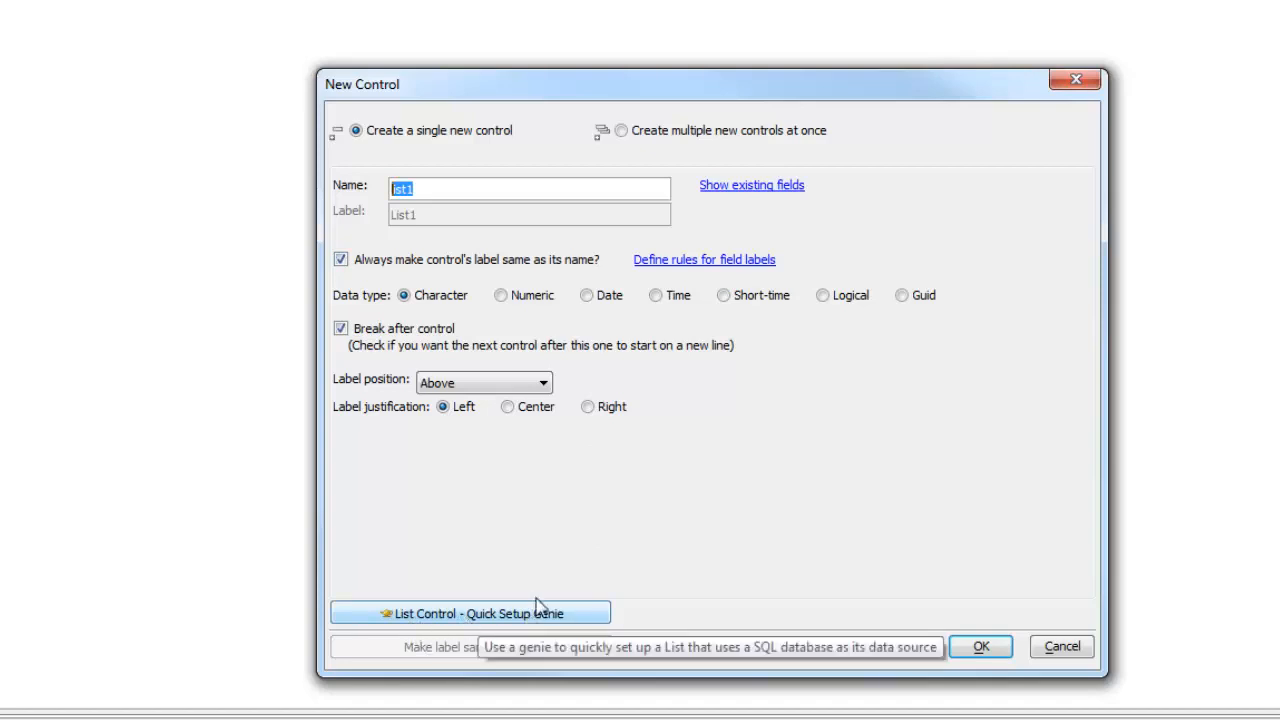
click(469, 614)
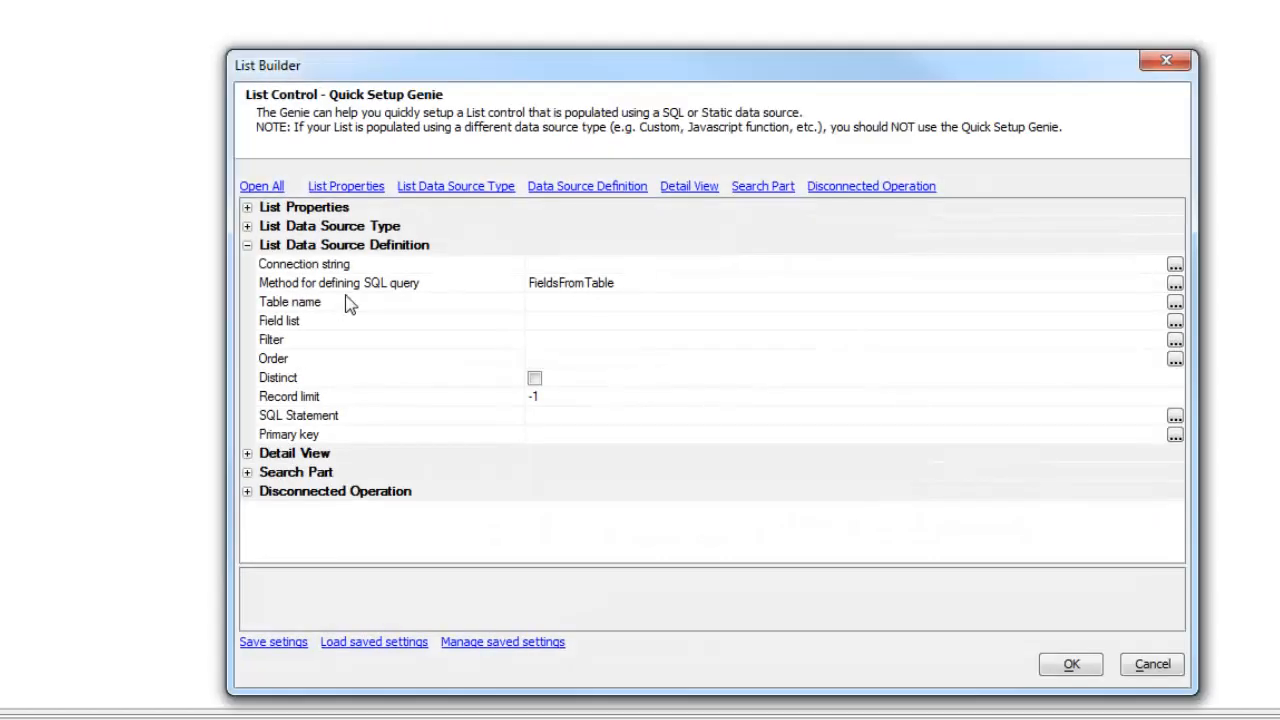
double_click(356, 266)
click(810, 260)
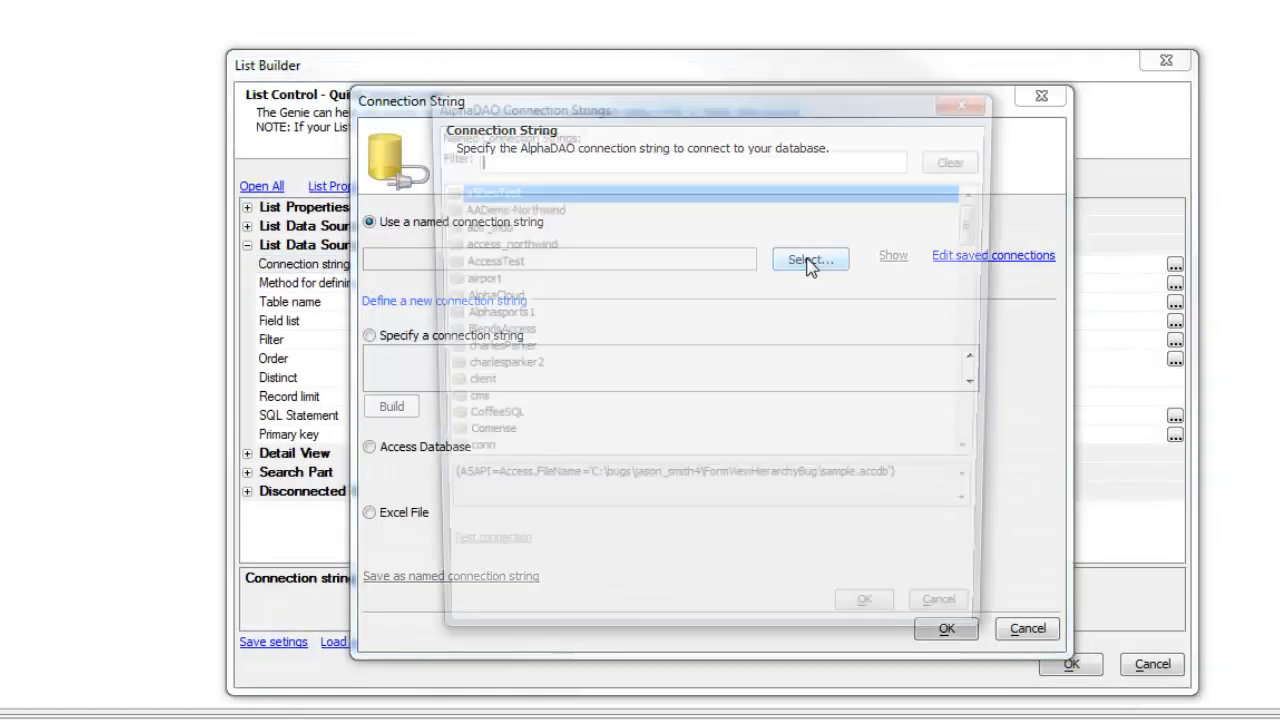
text(ma)
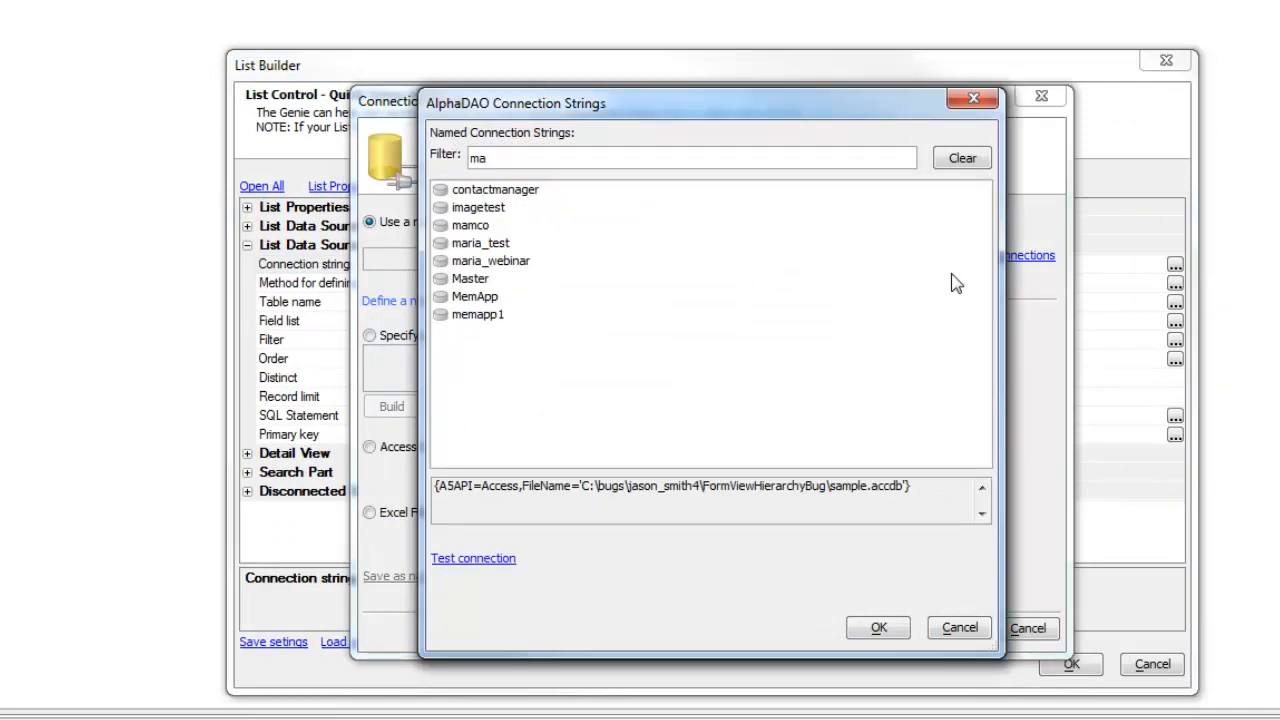
click(479, 247)
double_click(479, 250)
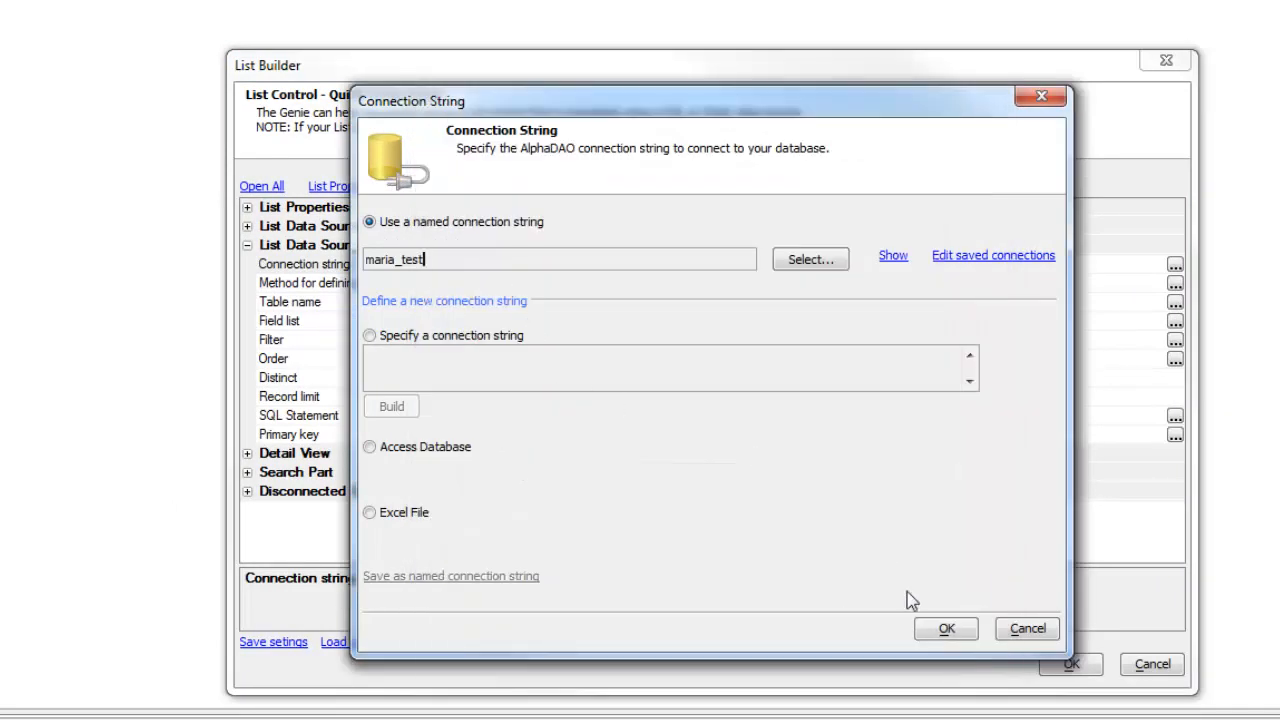
click(943, 630)
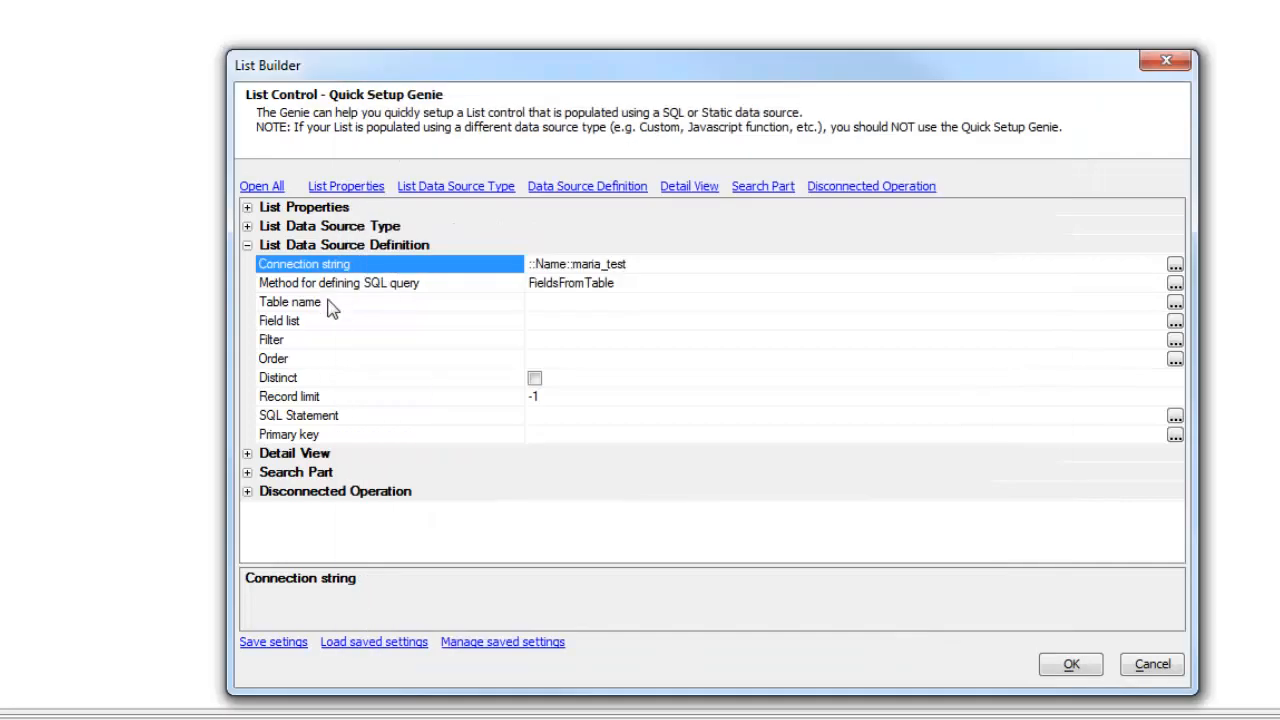
Step: Set table bigtableparent, fields id and char_1 to char_4, and enable an editable detail view
double_click(335, 309)
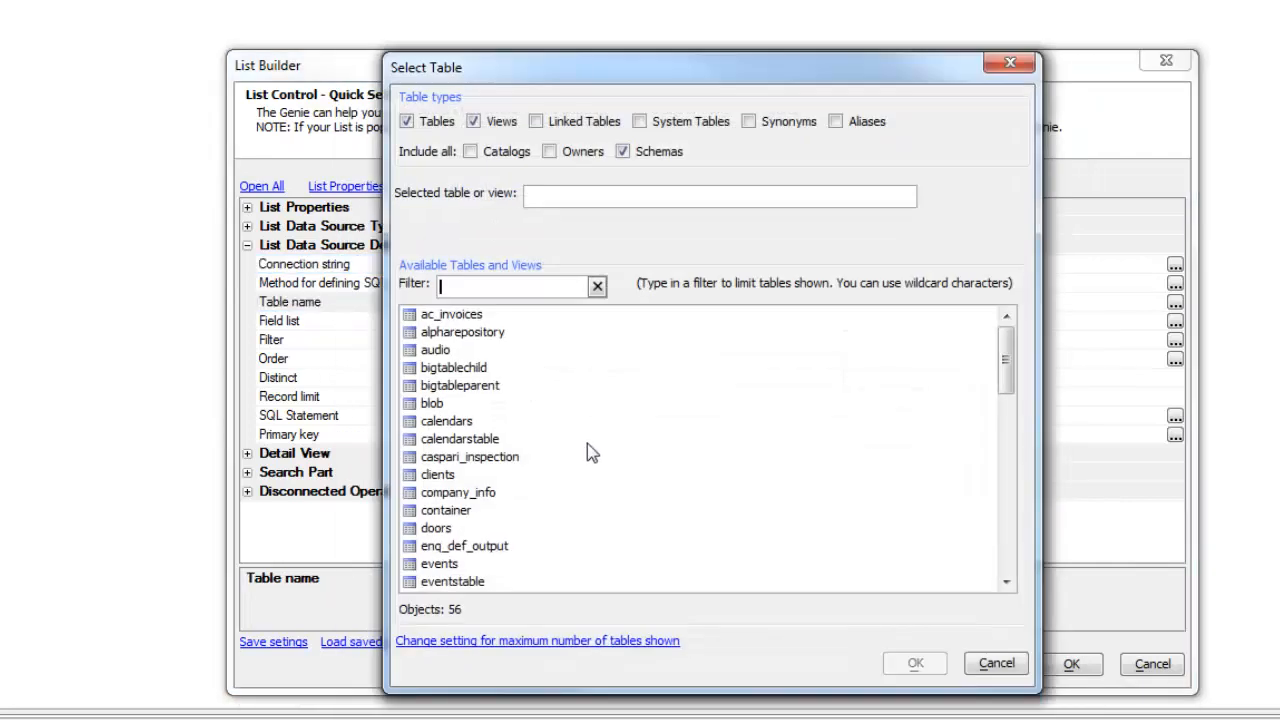
double_click(469, 388)
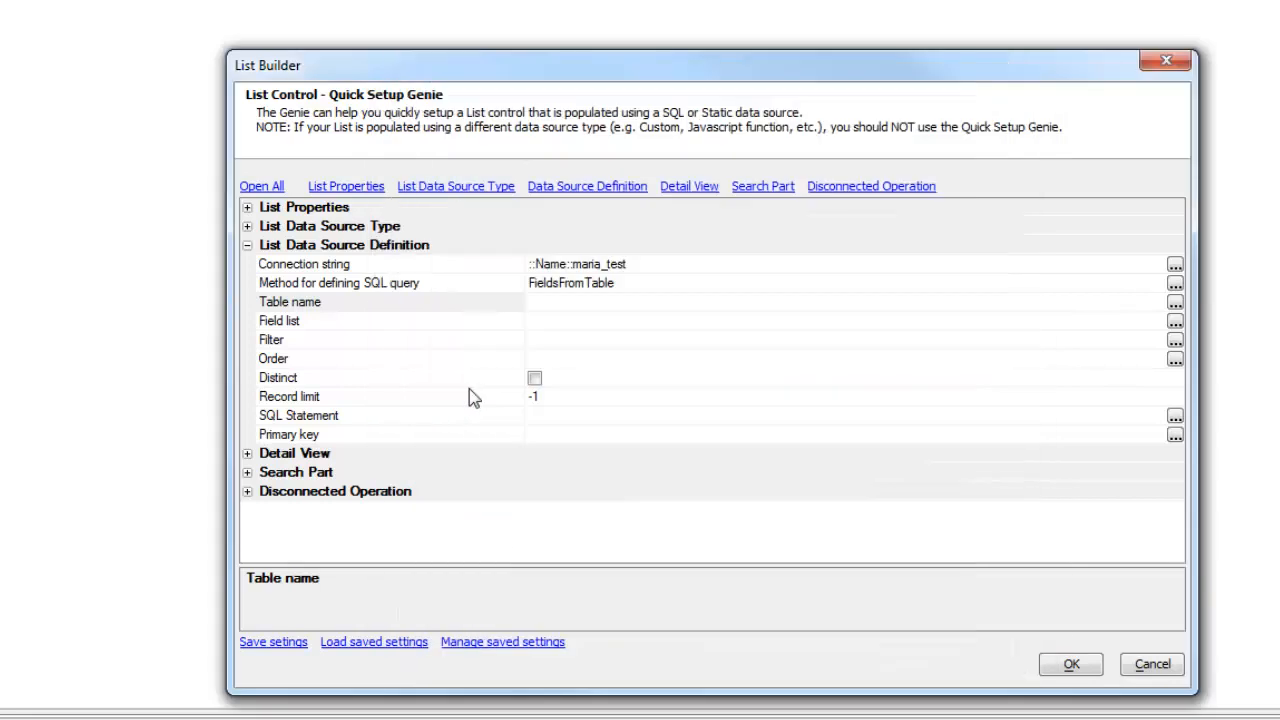
double_click(333, 328)
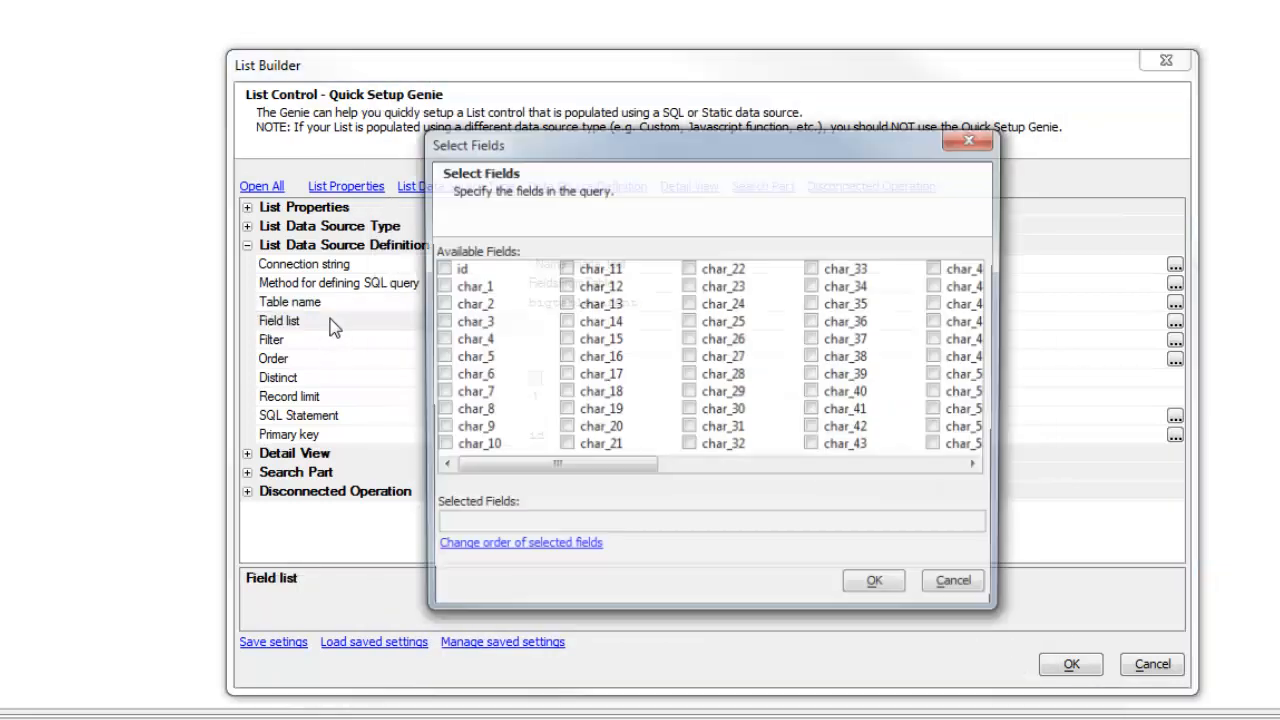
click(439, 268)
click(437, 287)
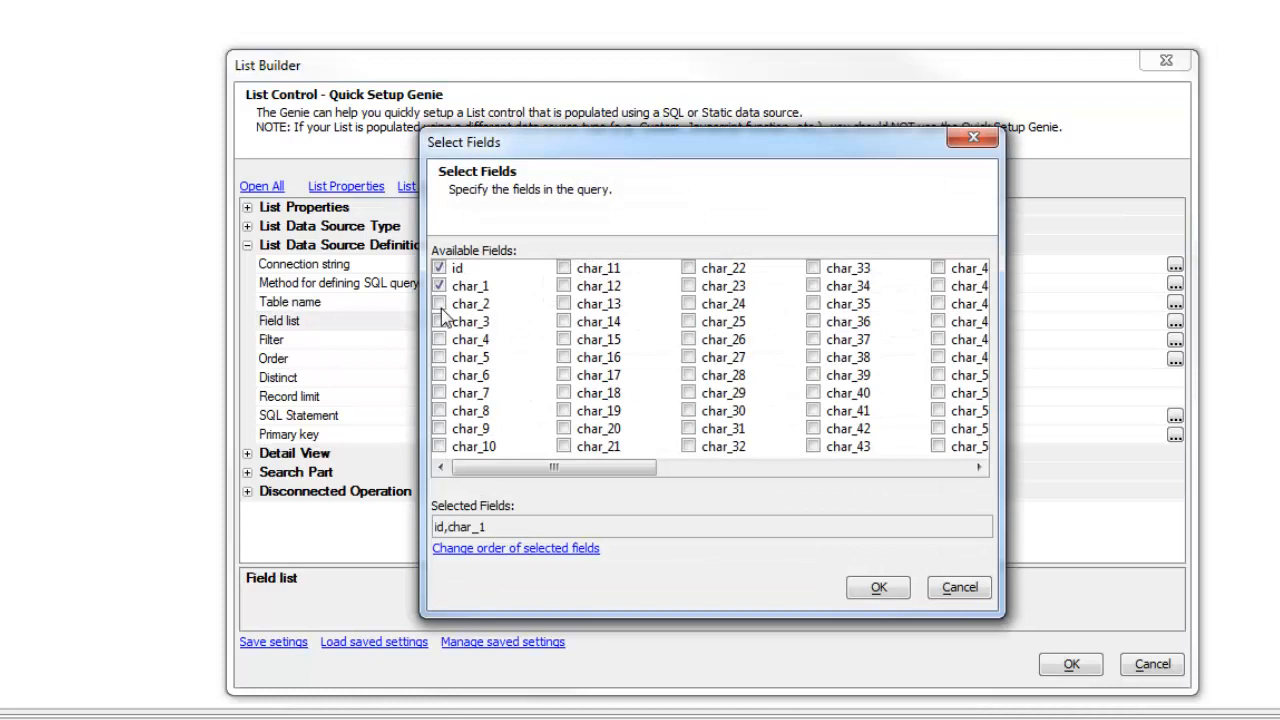
click(439, 321)
click(439, 339)
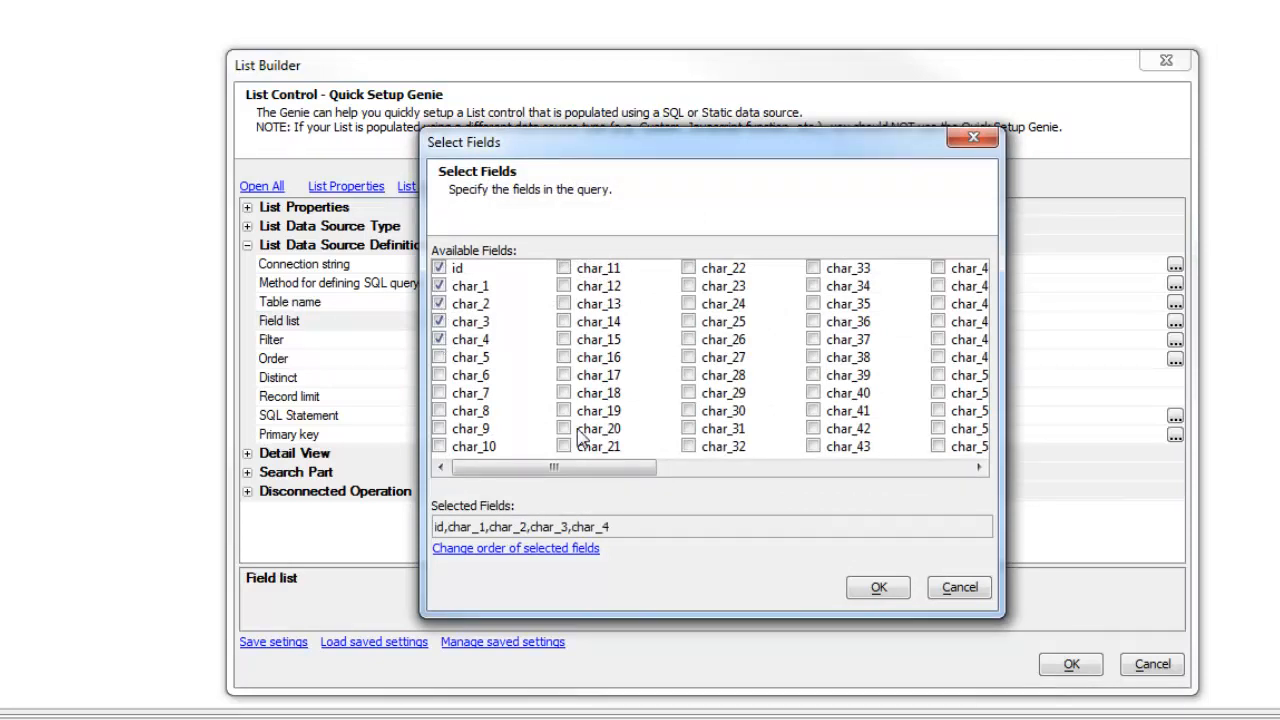
click(895, 600)
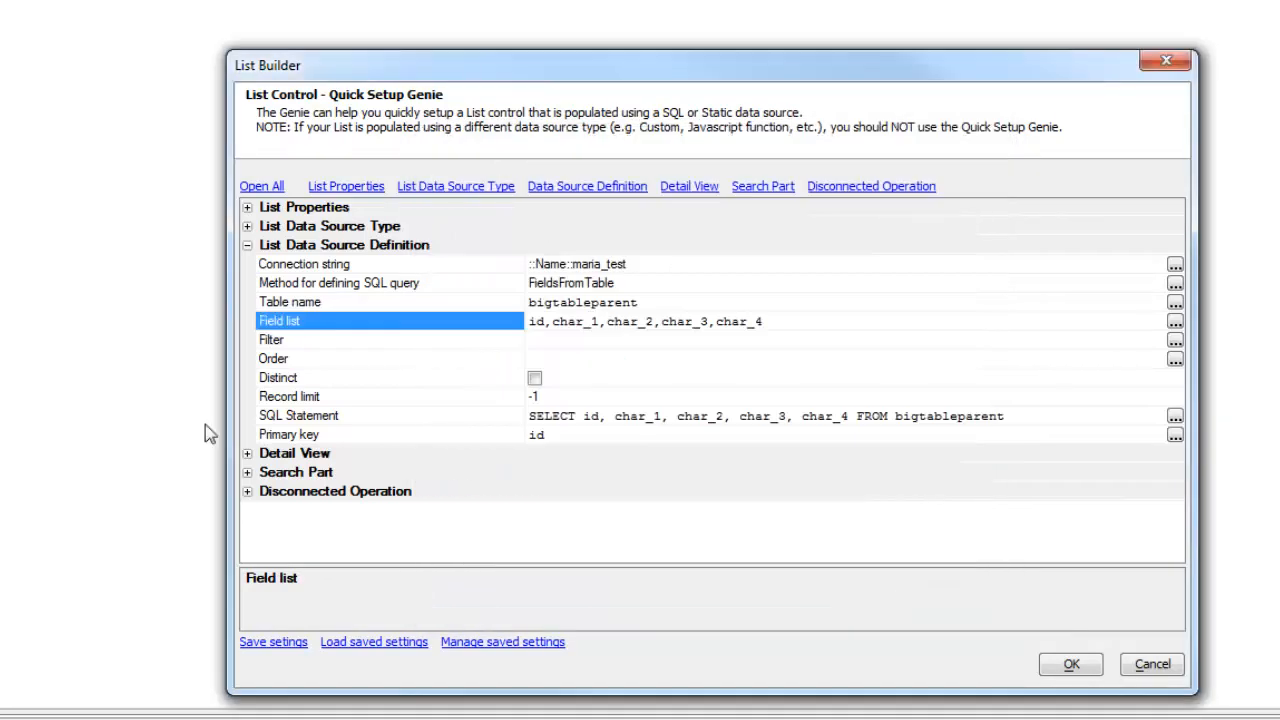
click(249, 454)
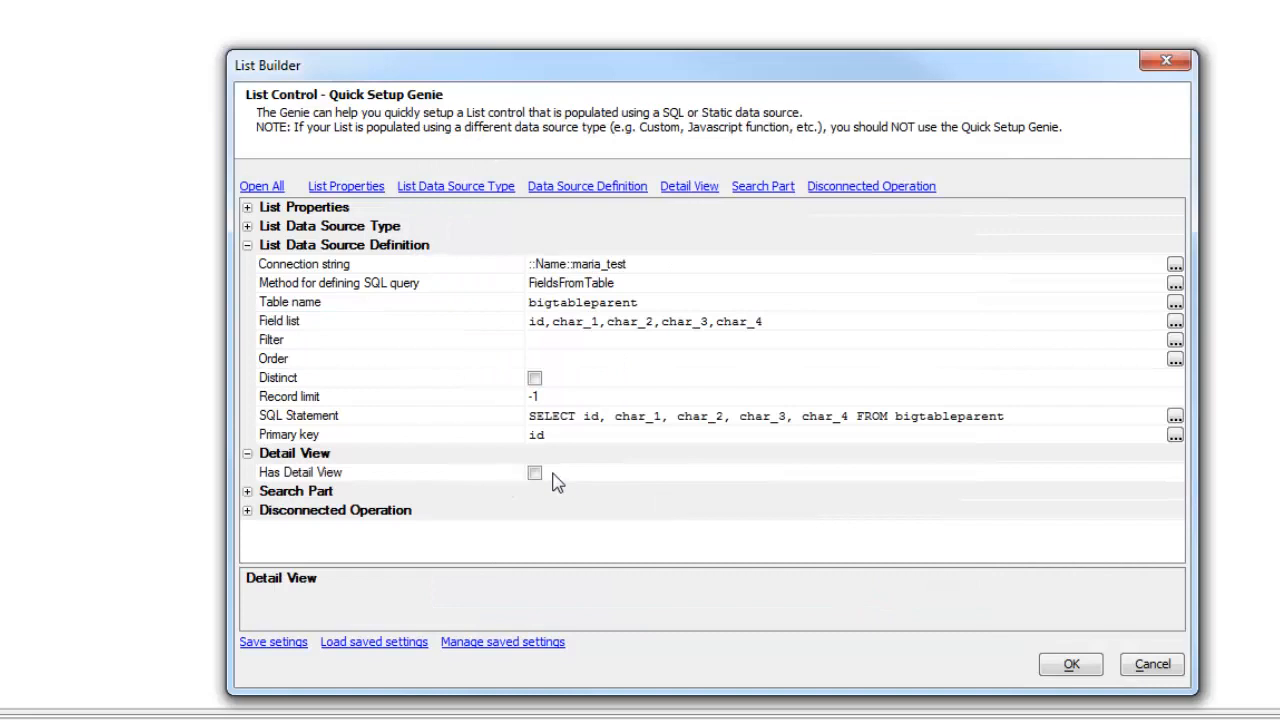
click(534, 474)
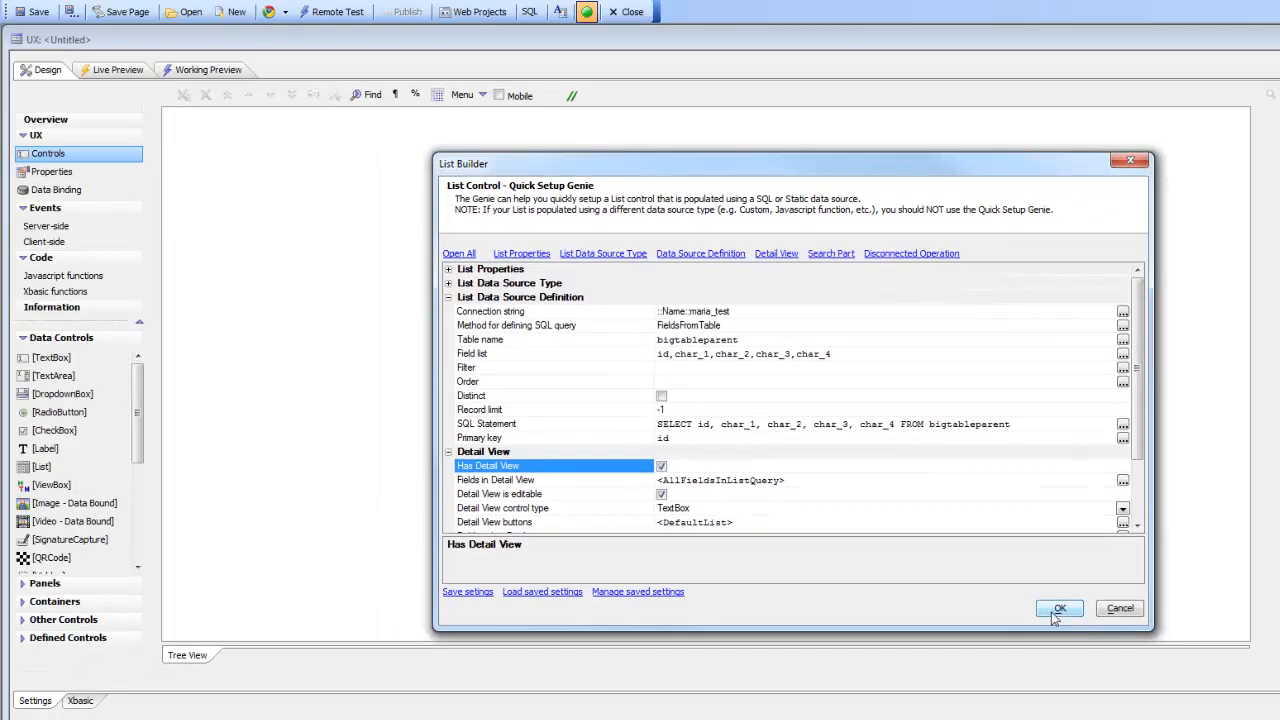
Step: Finish the List Builder and save the component as Demo1
click(1055, 612)
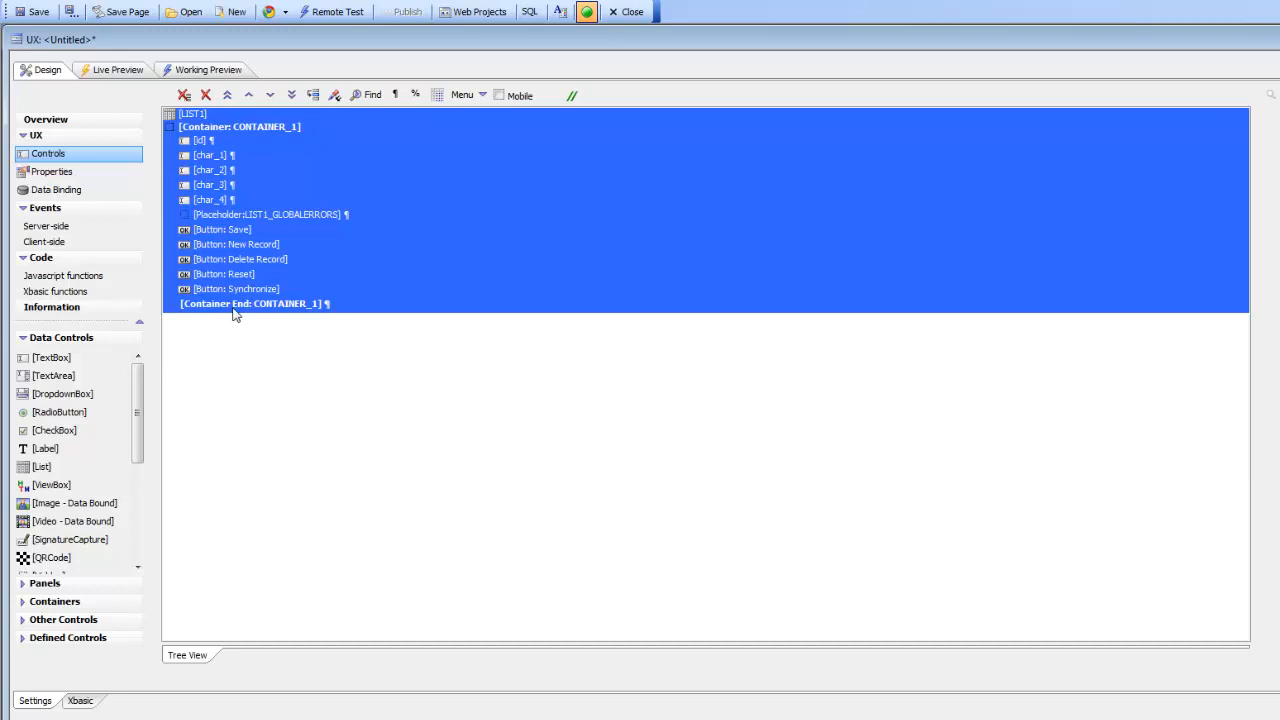
click(33, 13)
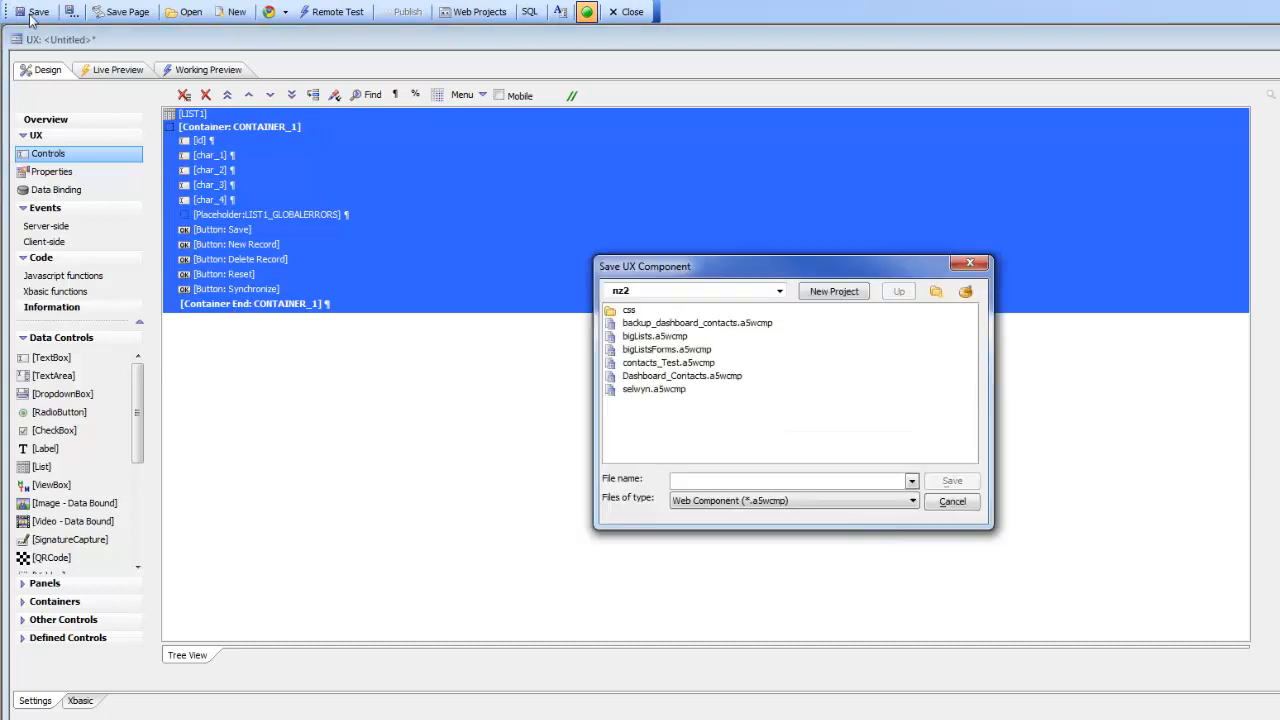
text(Demo1)
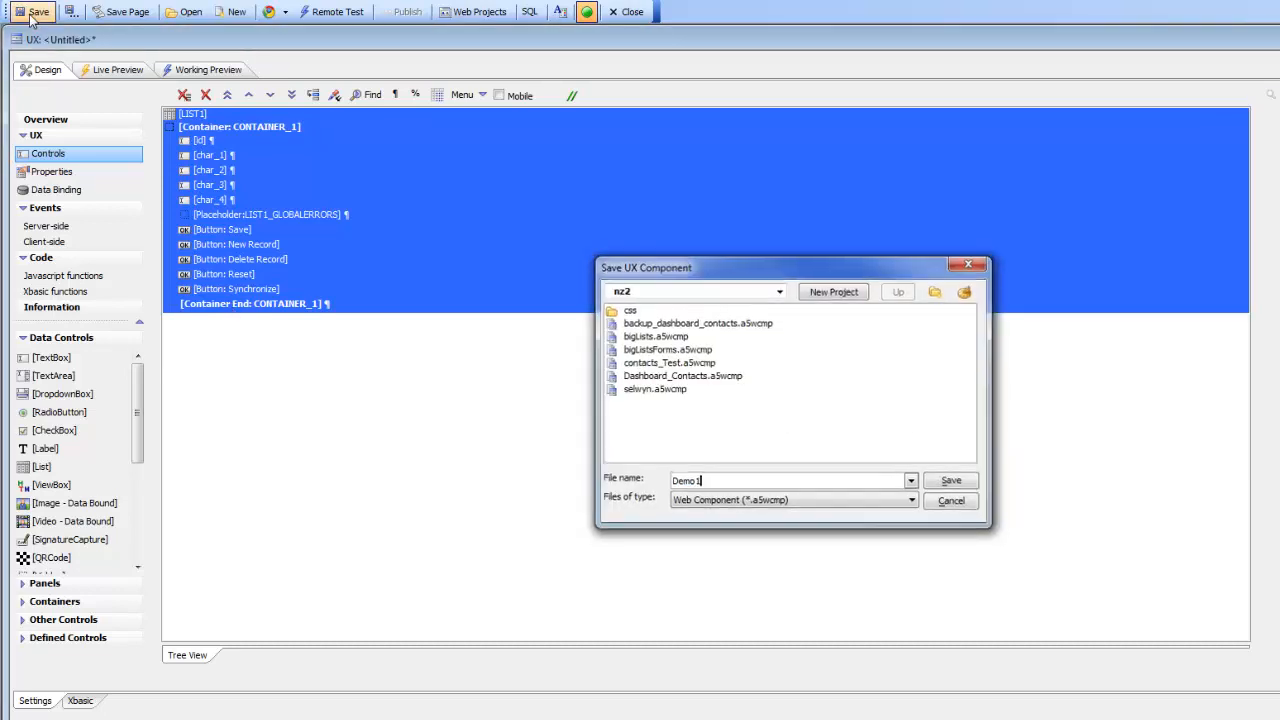
key(Return)
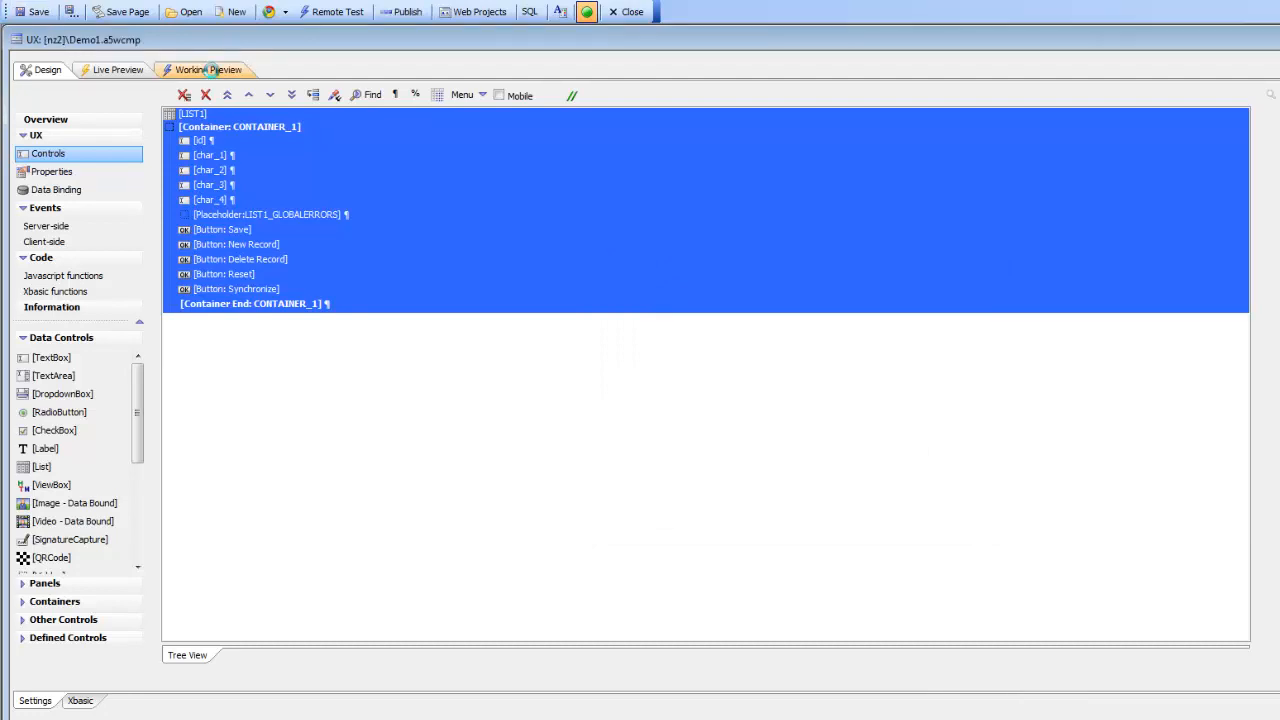
Step: In Working Preview, select row 1 to fill the detail fields, then return to Design
click(208, 70)
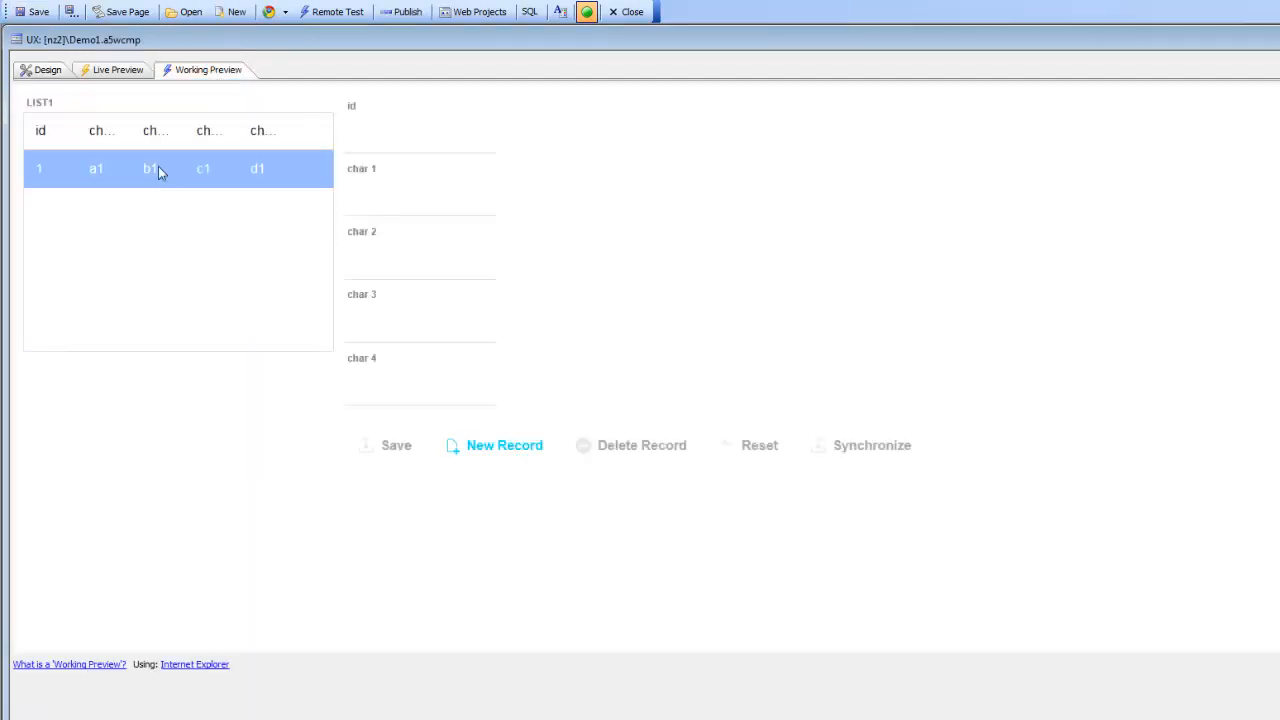
click(158, 170)
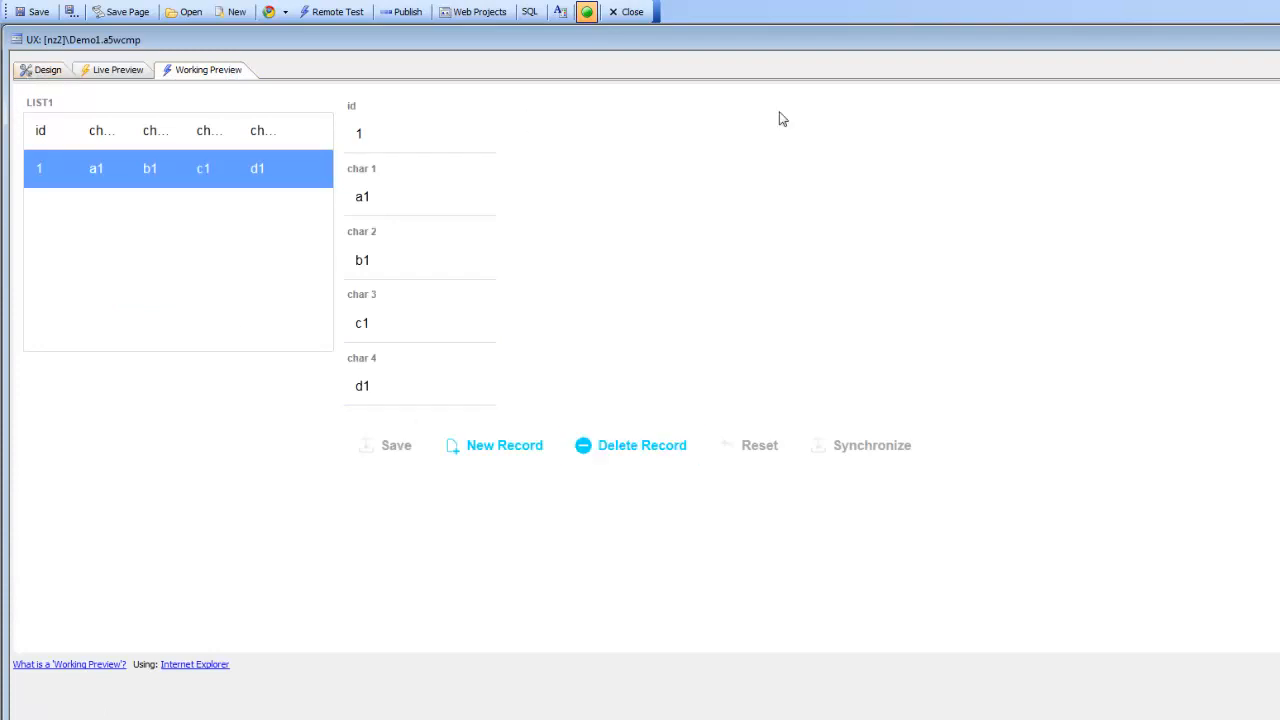
click(47, 72)
click(194, 306)
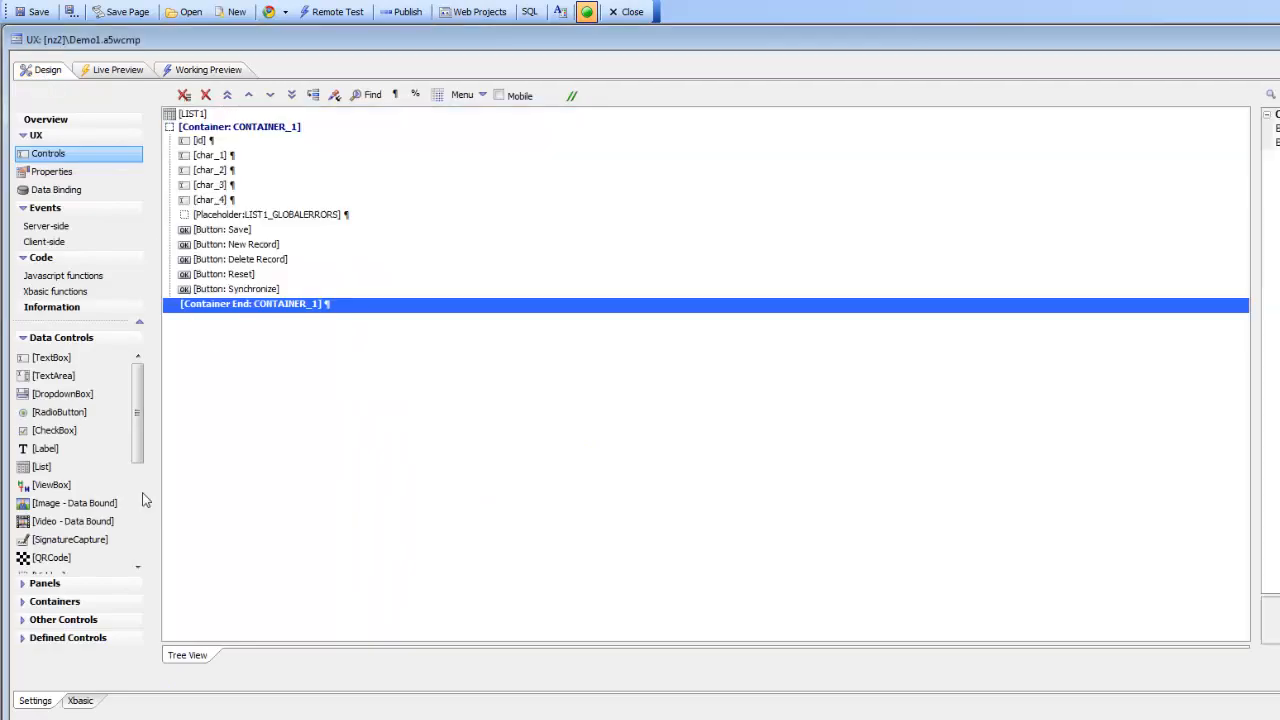
Step: Add a new List control, LIST2, and set its connection to maria_test
double_click(40, 467)
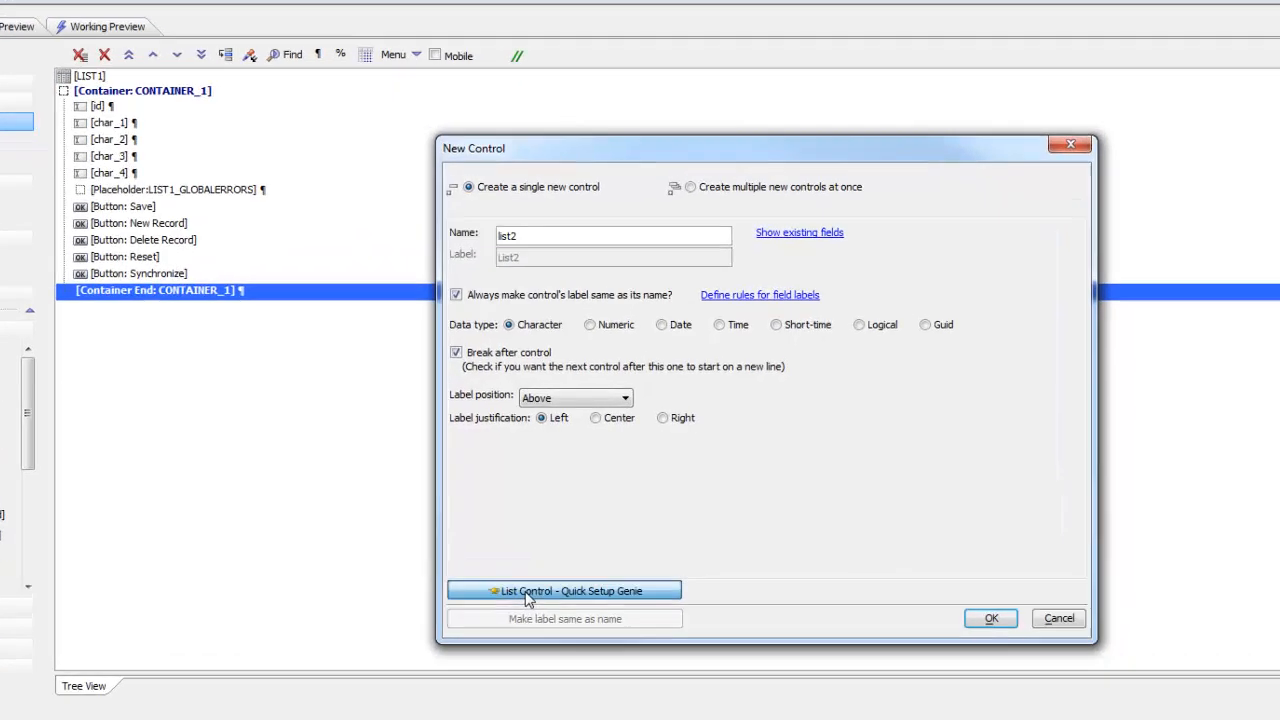
click(580, 571)
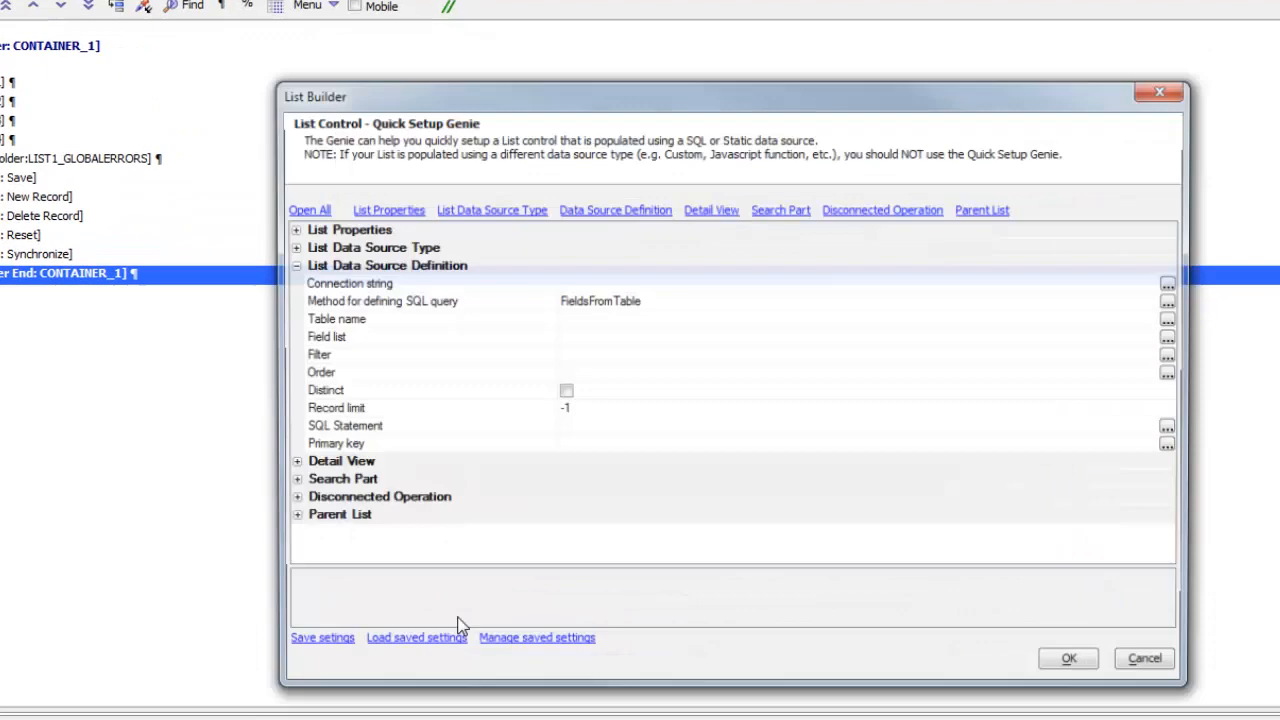
double_click(353, 287)
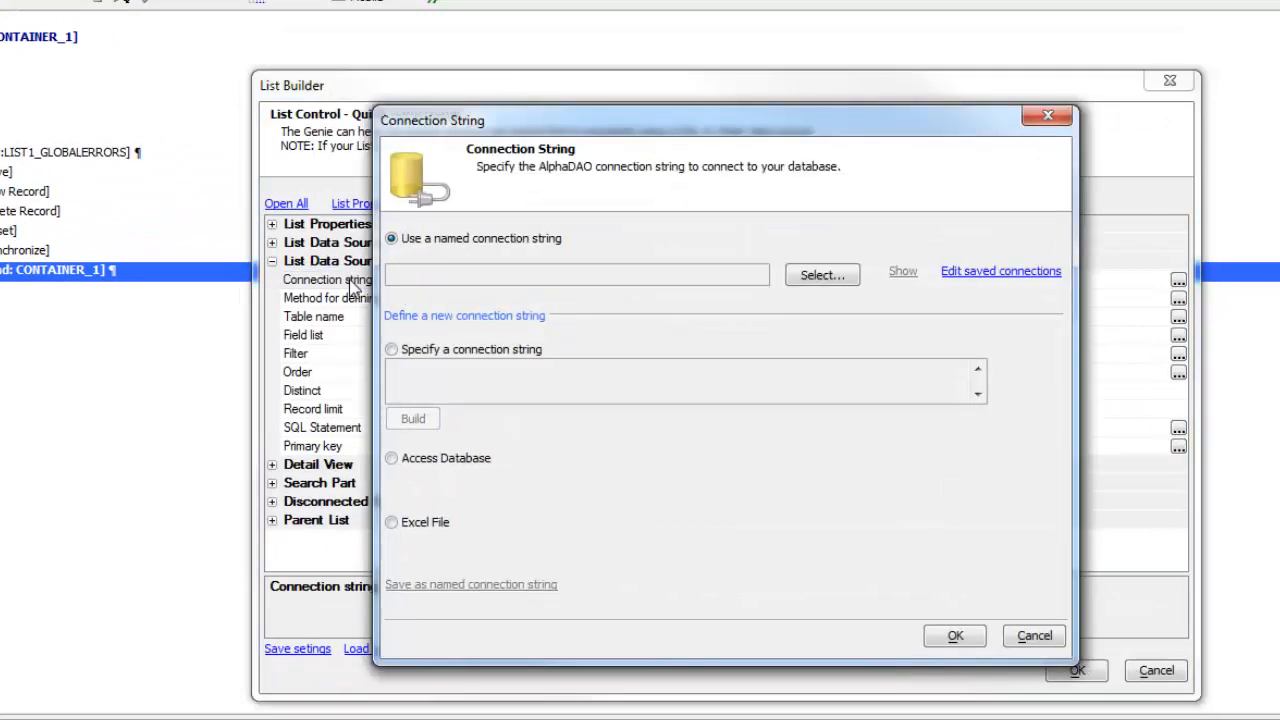
click(822, 275)
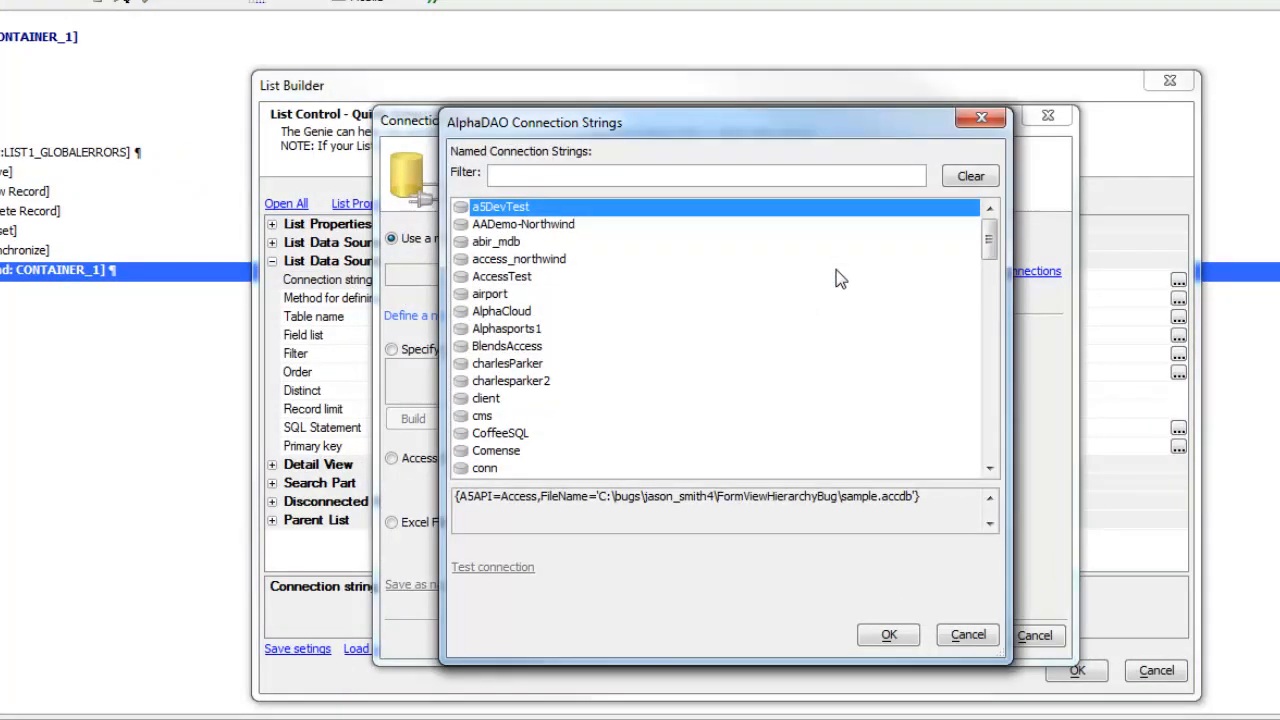
text(mari)
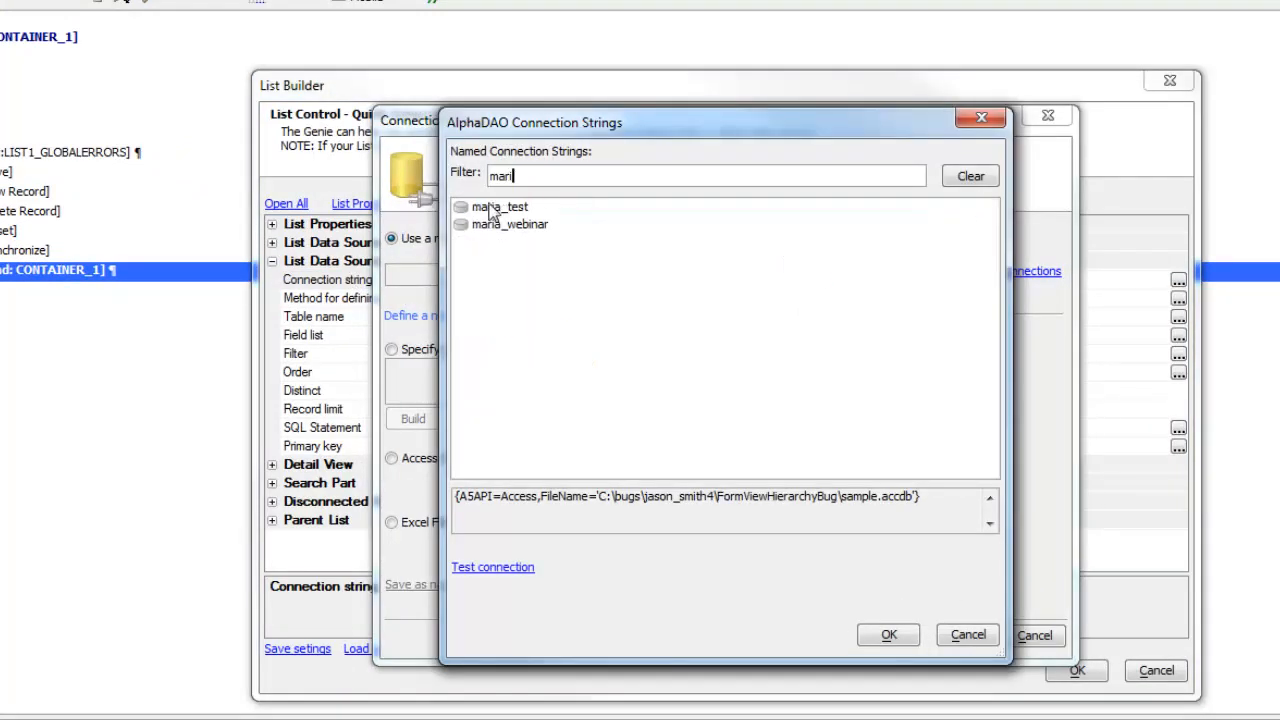
double_click(496, 207)
click(945, 638)
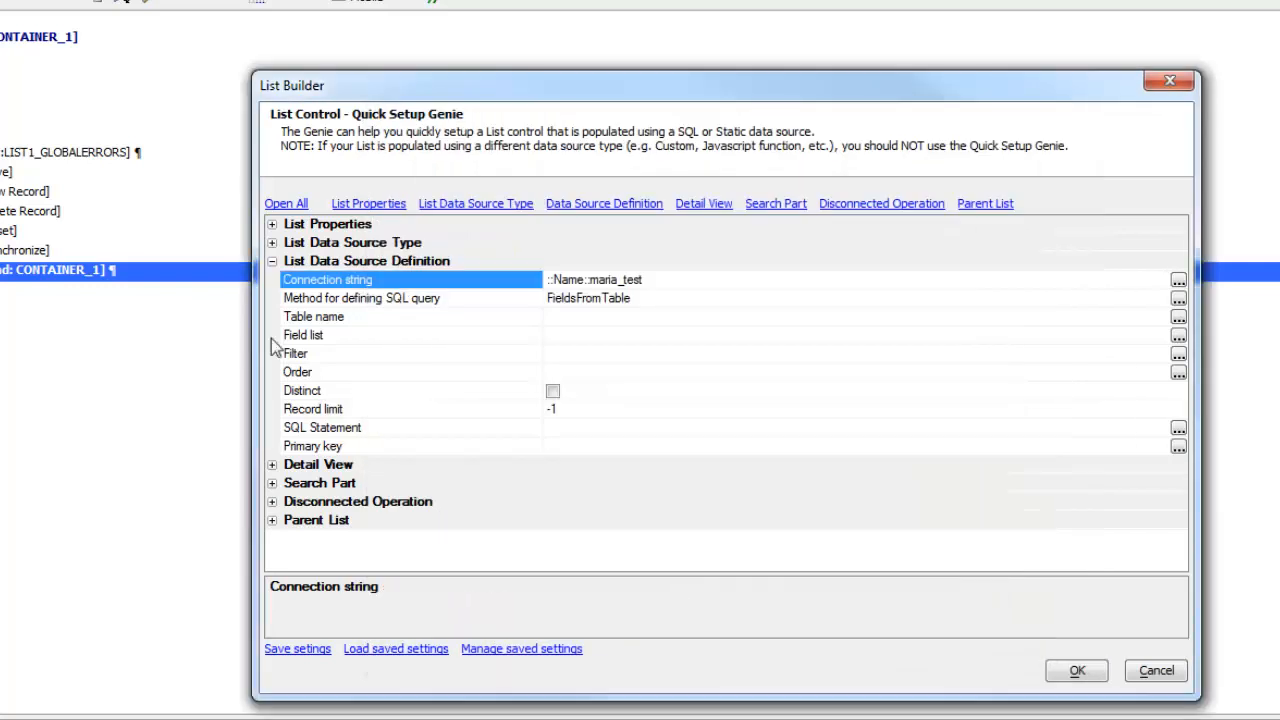
Step: Use table bigtablechild with fields id, idParent and char_1 through char_4
double_click(345, 322)
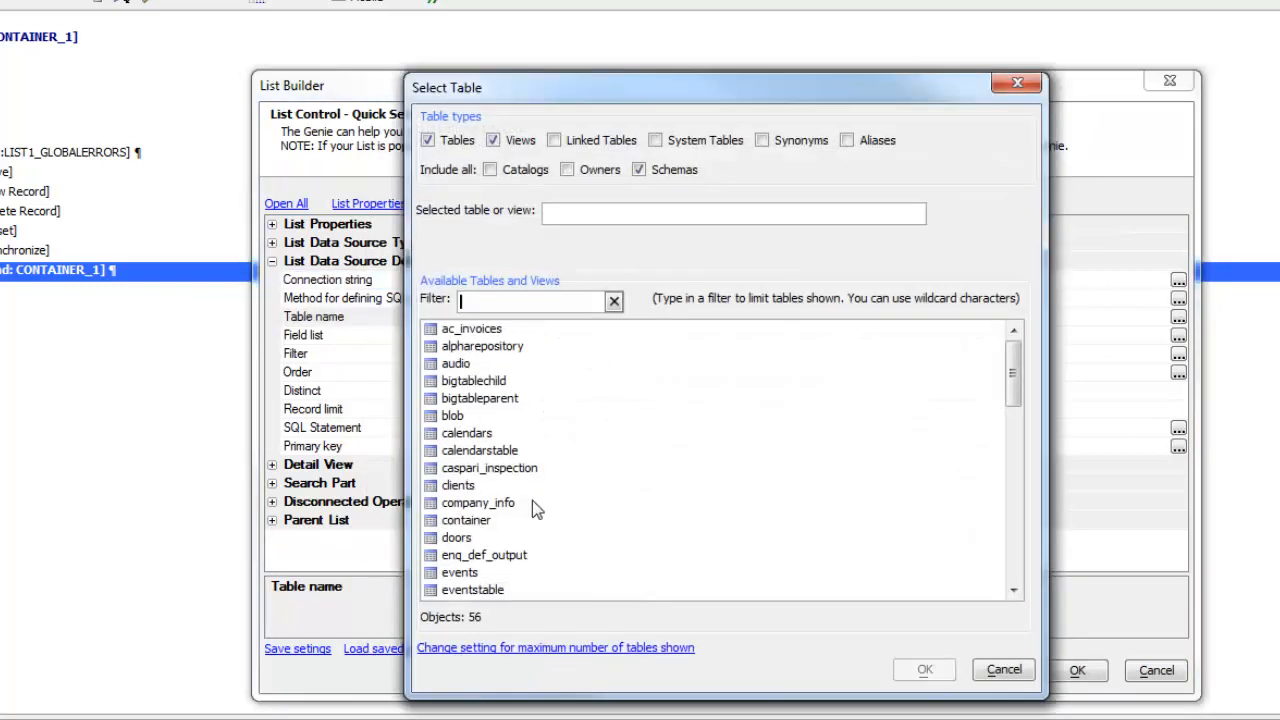
double_click(480, 381)
double_click(333, 339)
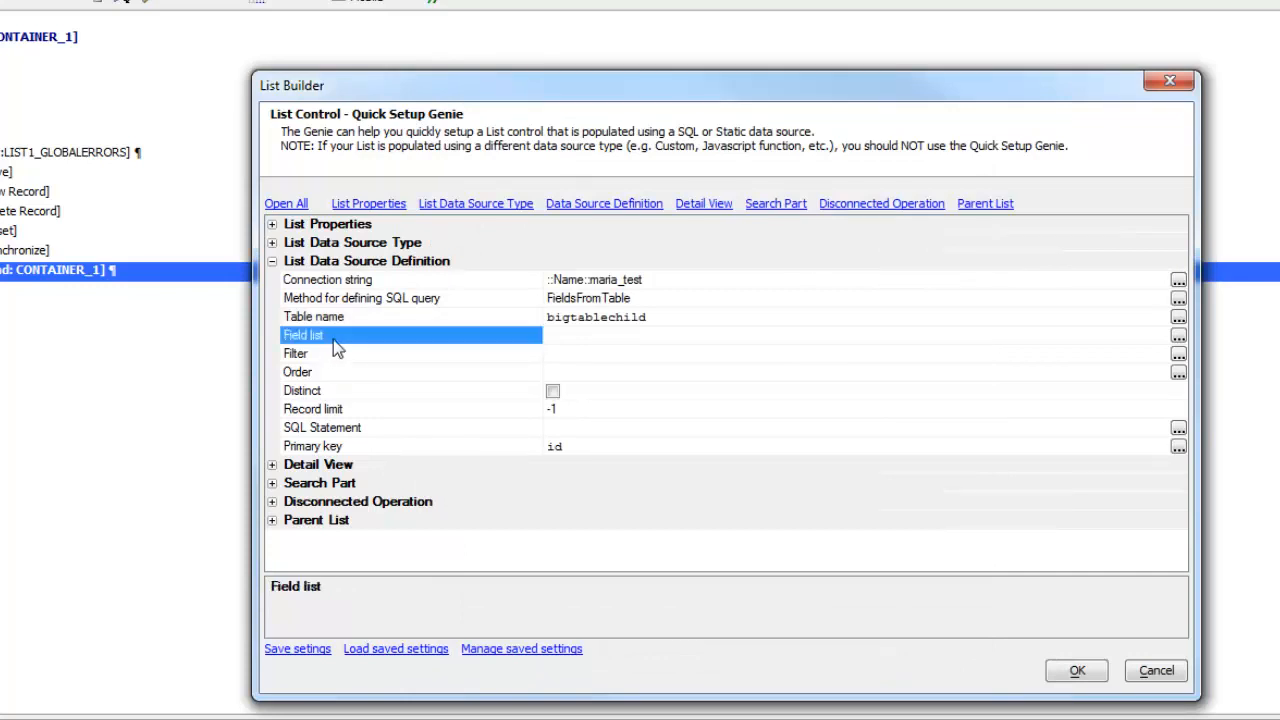
click(459, 284)
click(460, 302)
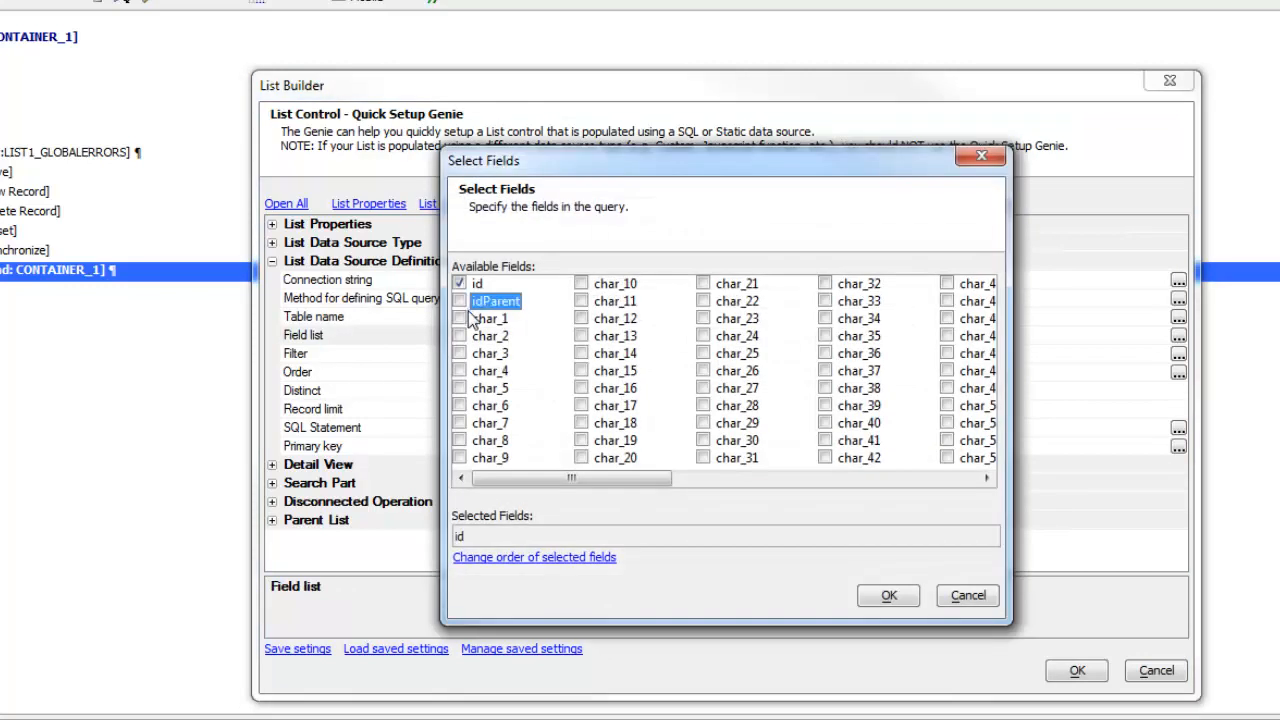
click(460, 318)
click(461, 336)
click(459, 353)
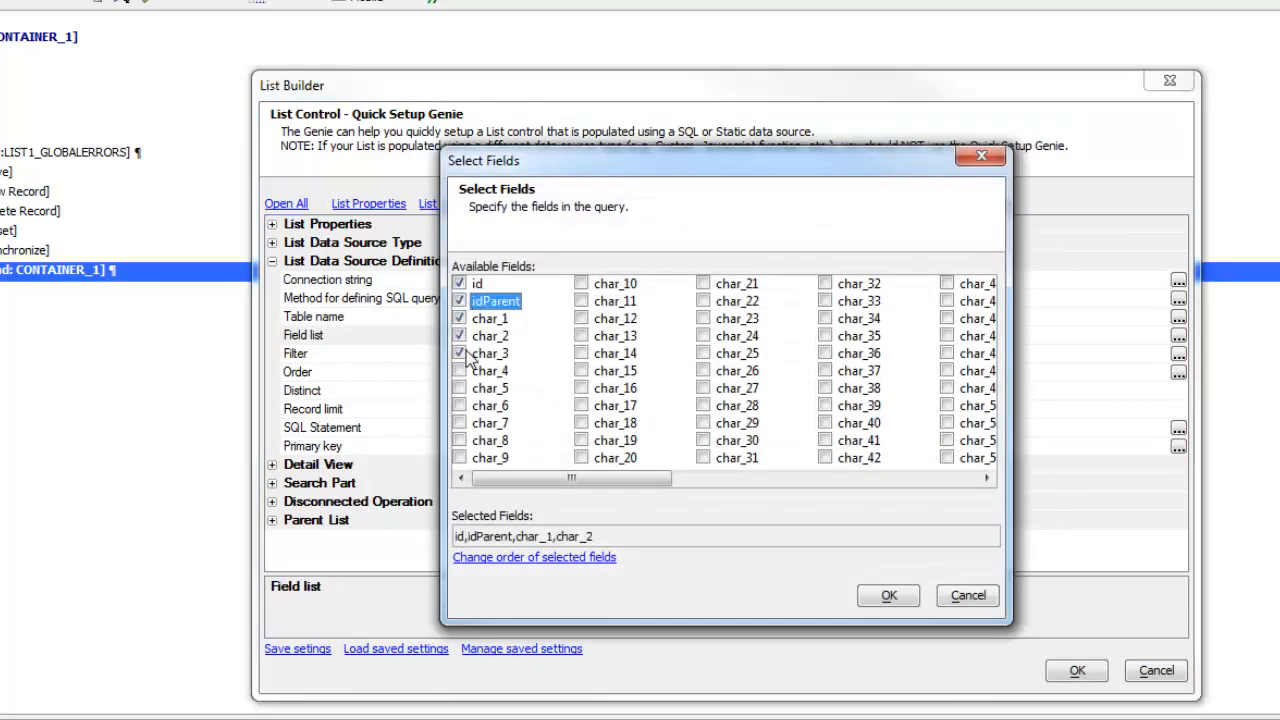
click(459, 371)
click(885, 596)
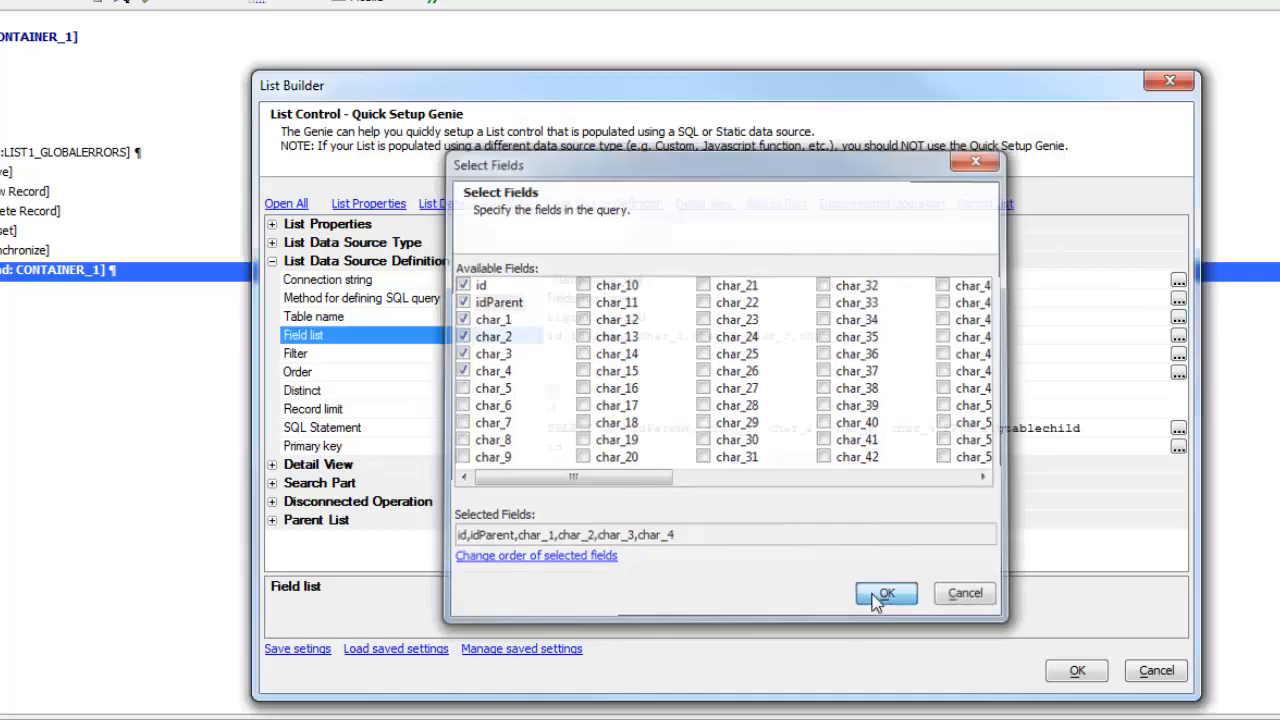
Step: Enable a detail view and filter the list by parent list LIST1
click(272, 465)
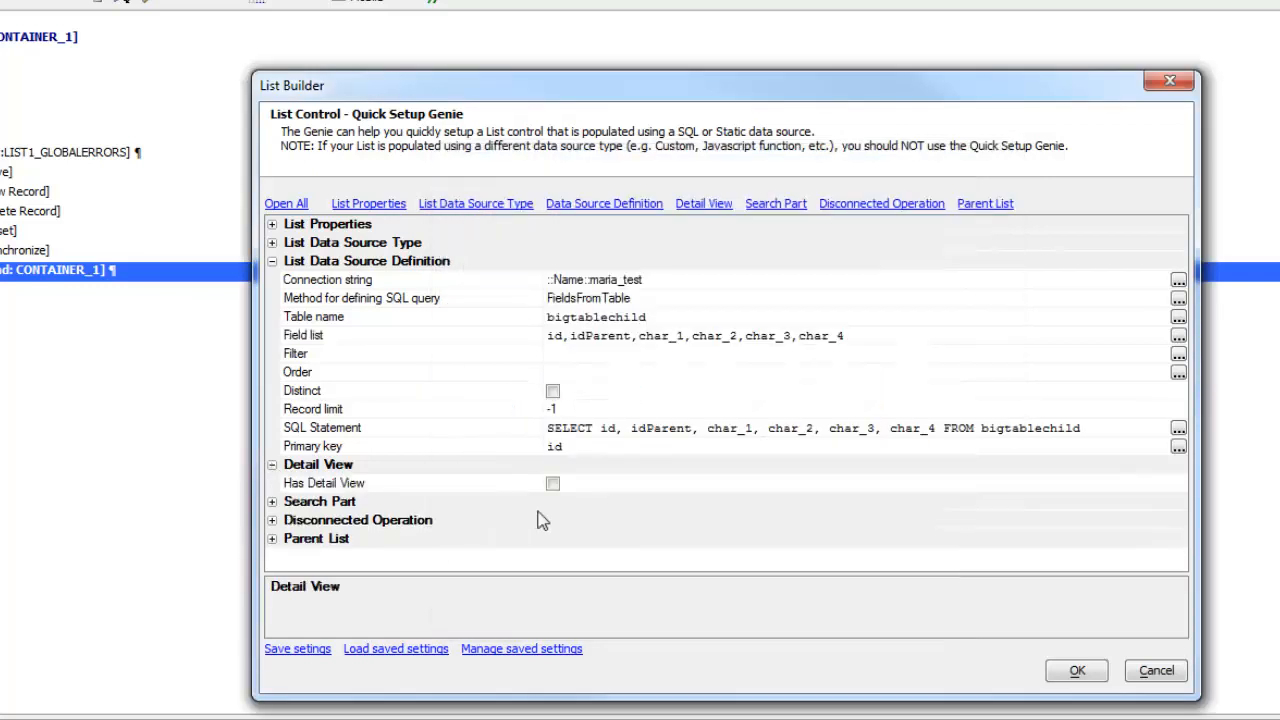
click(553, 483)
scroll(316, 557, down, 2)
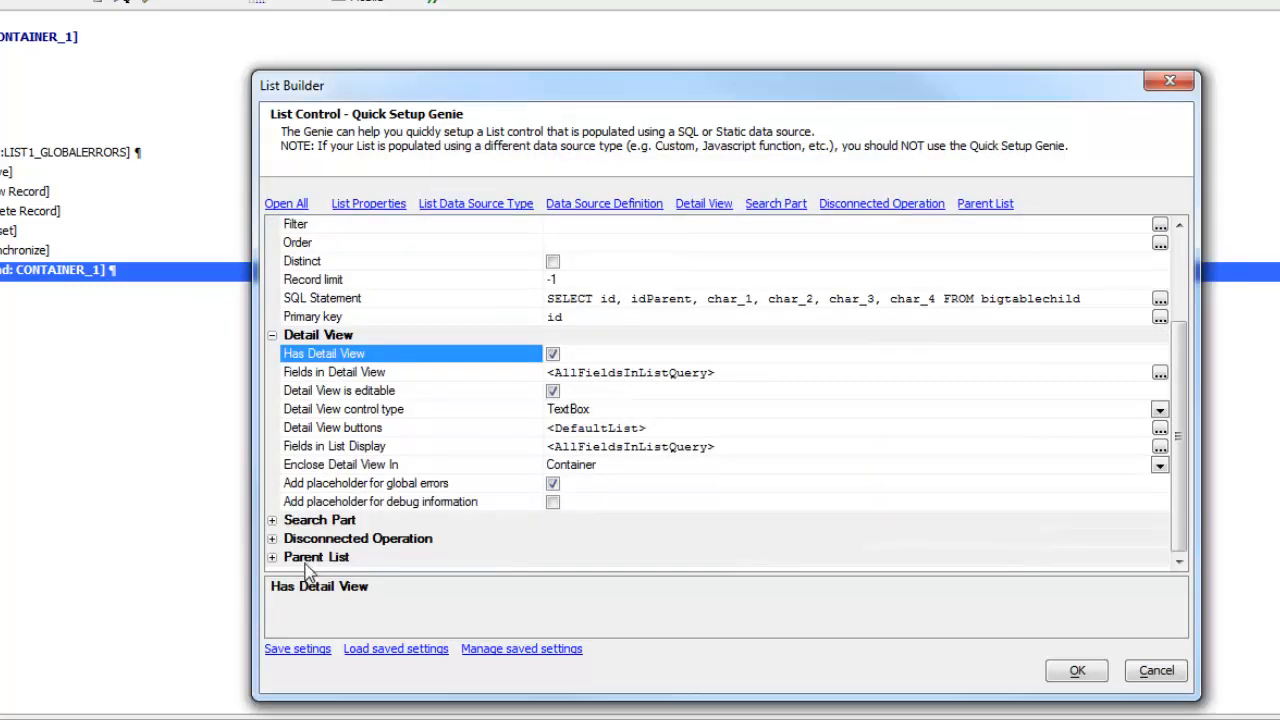
click(272, 558)
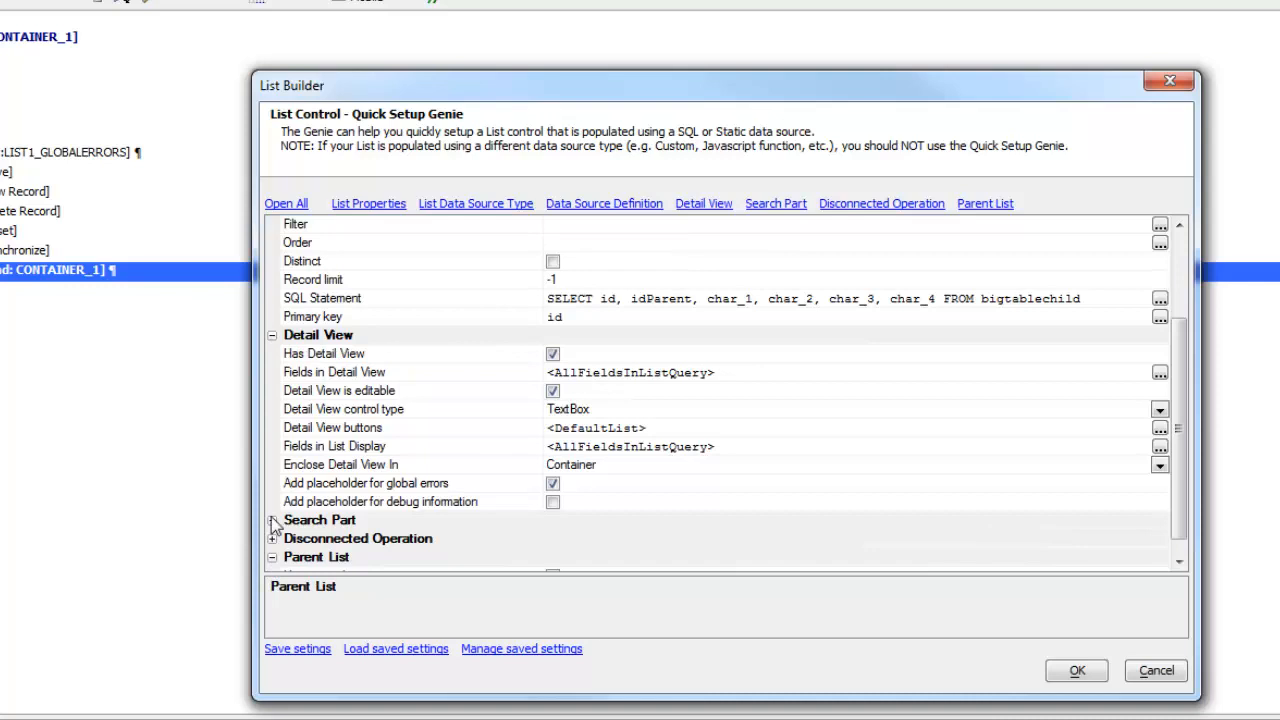
scroll(276, 526, down, 1)
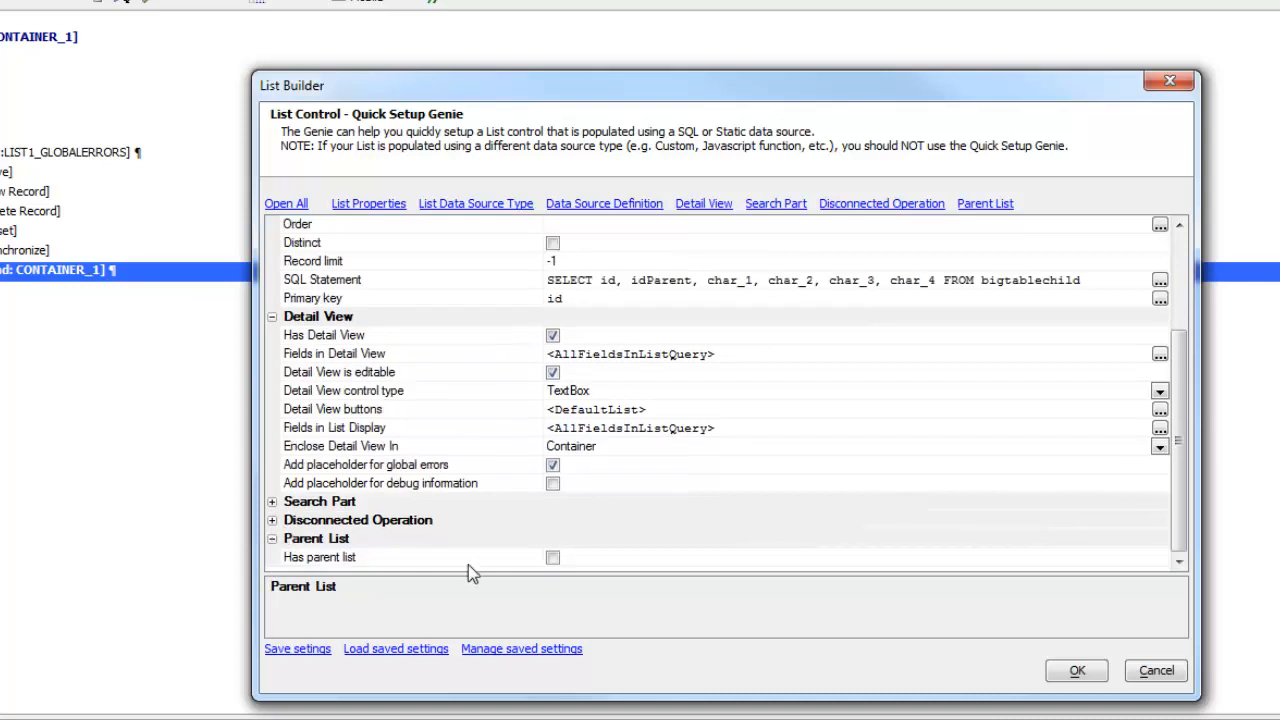
click(553, 557)
scroll(525, 538, down, 2)
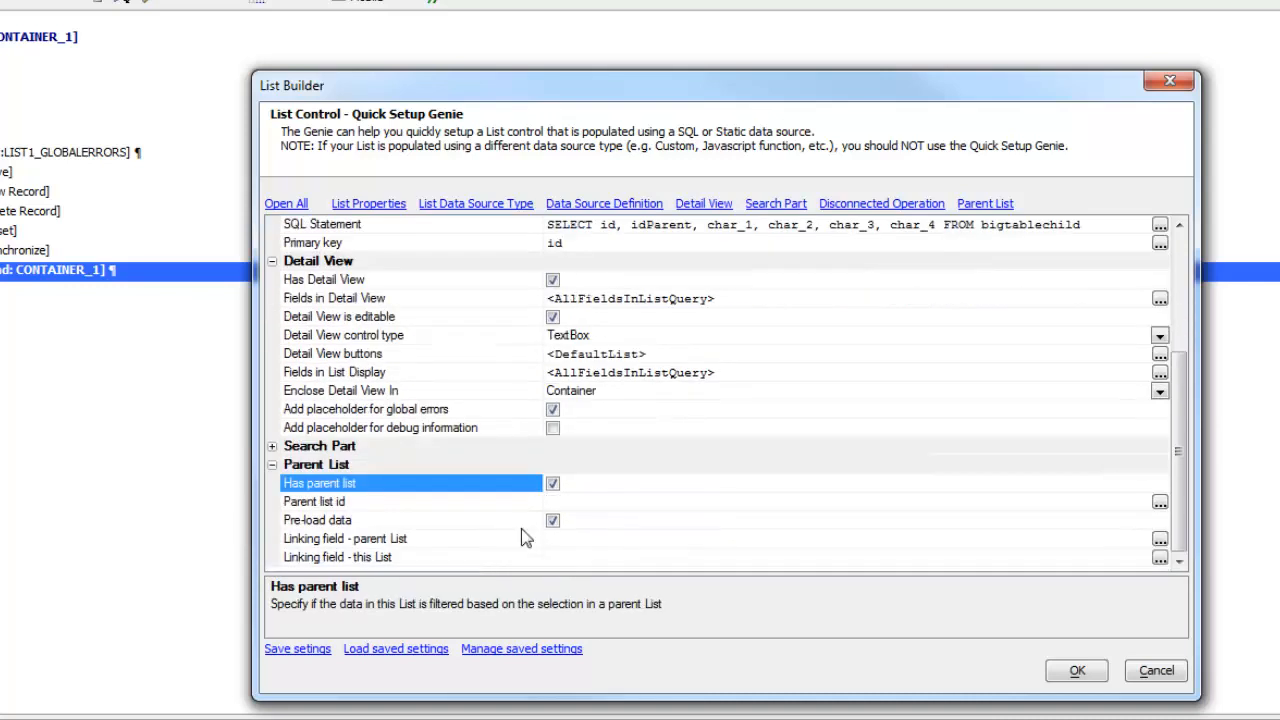
click(490, 503)
click(1159, 502)
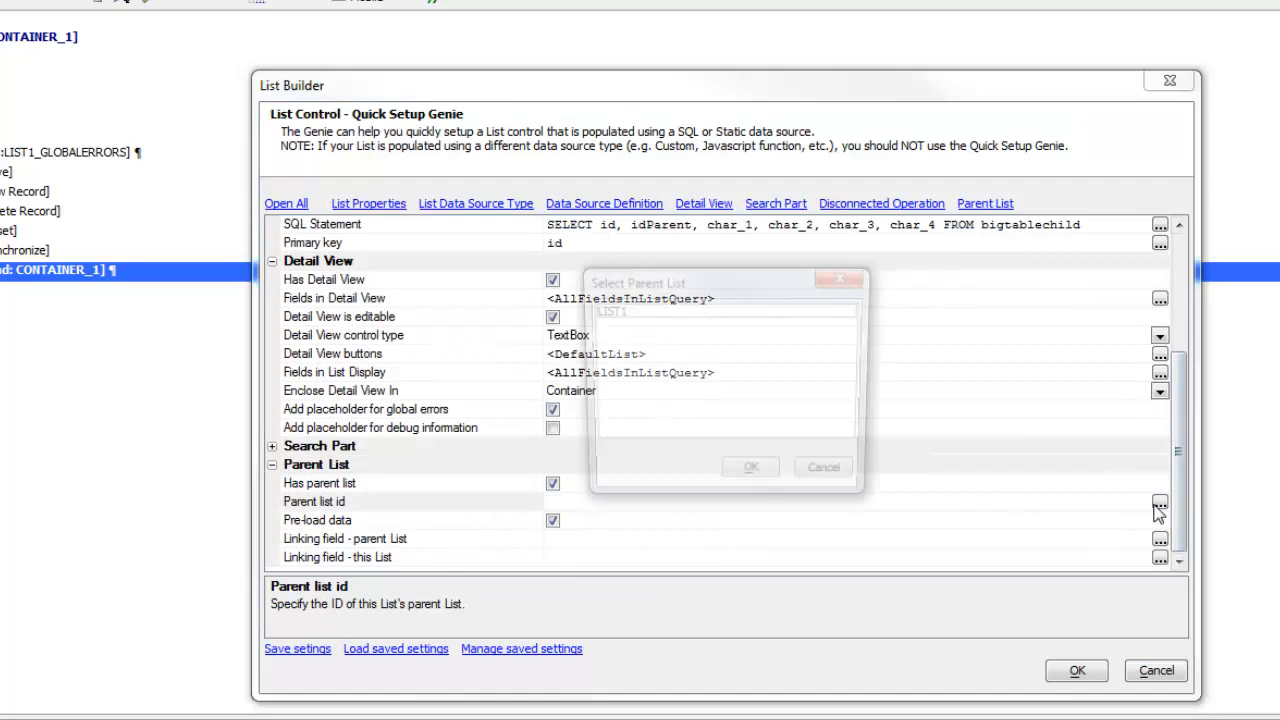
double_click(606, 307)
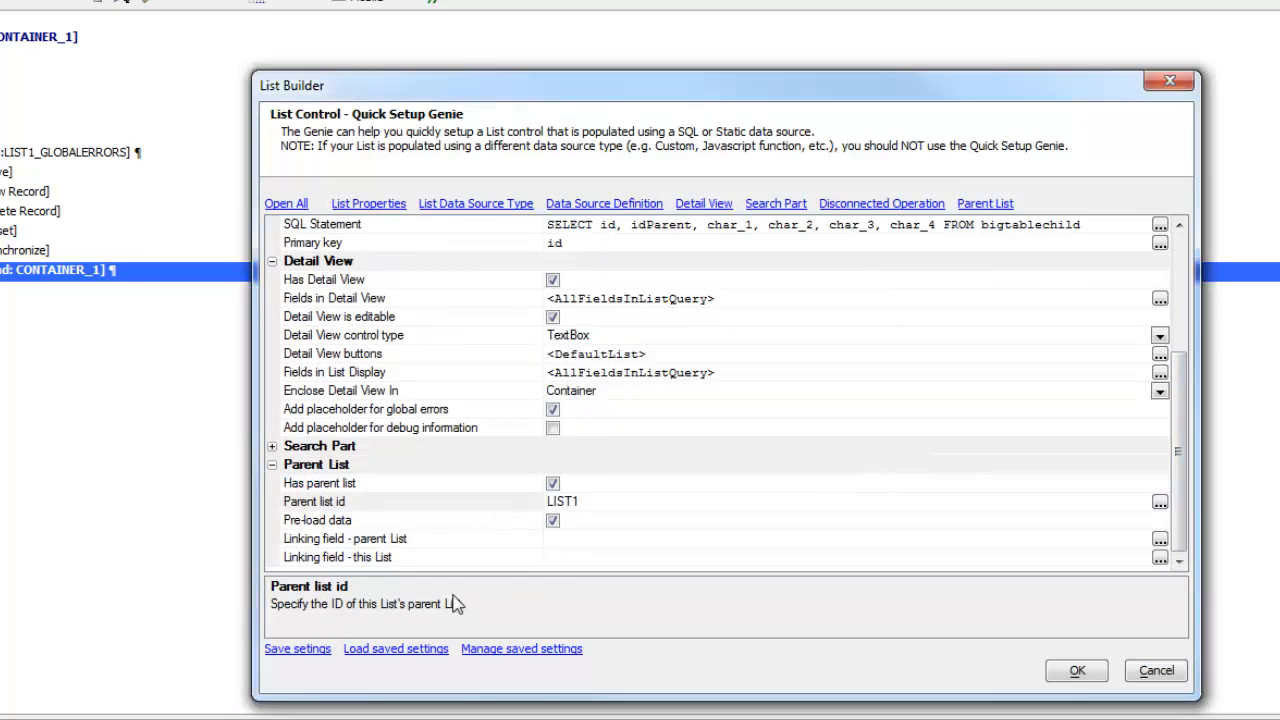
Step: Link parent field id to this list's idParent field and finish the list
click(425, 541)
double_click(425, 548)
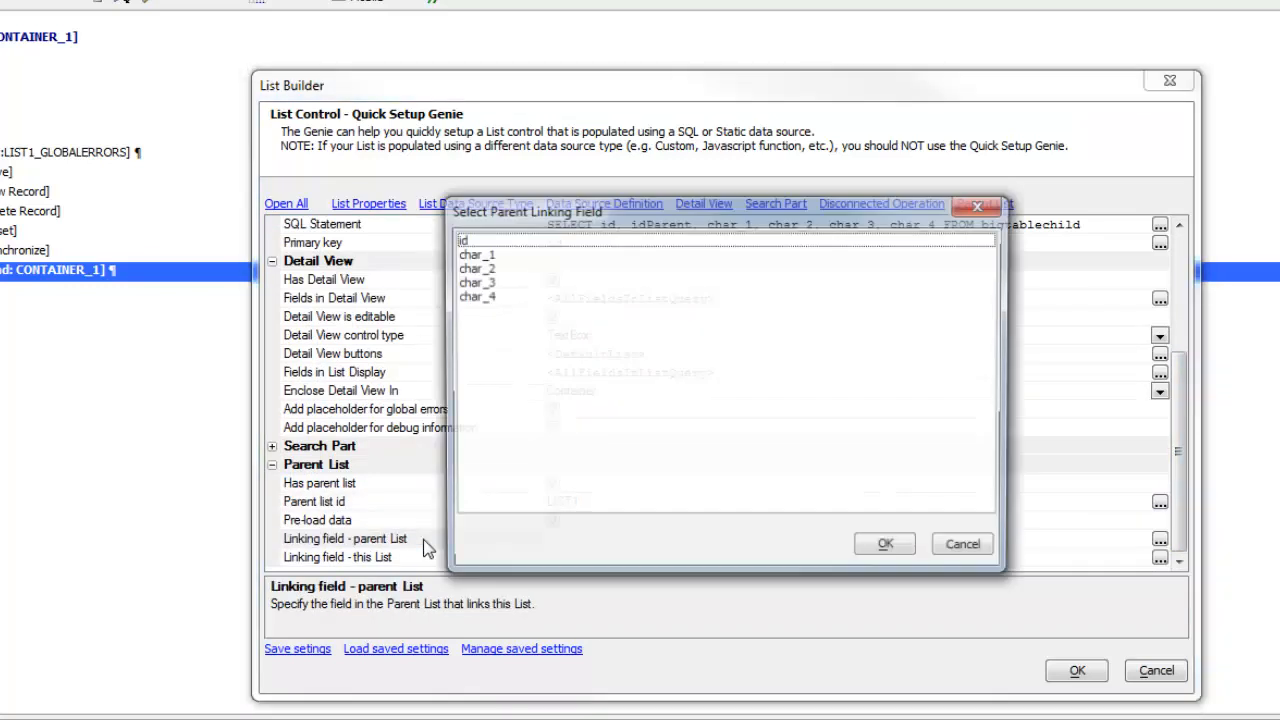
click(458, 240)
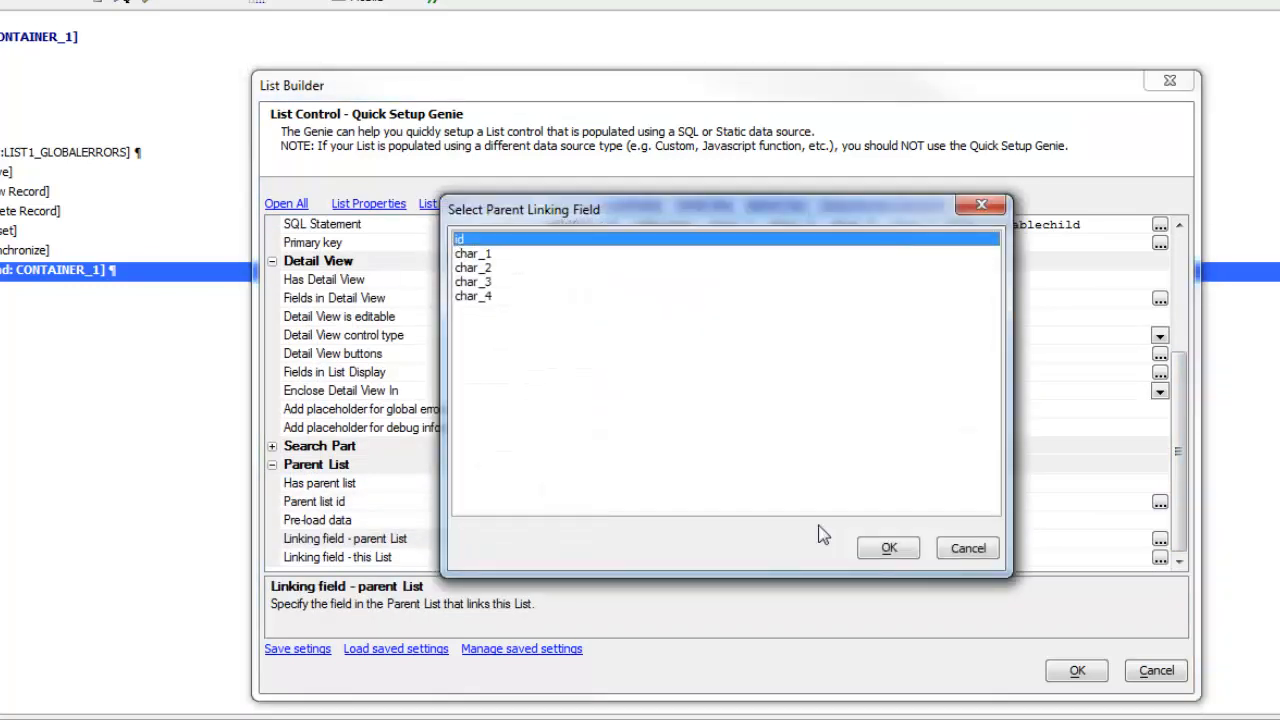
click(876, 551)
click(412, 557)
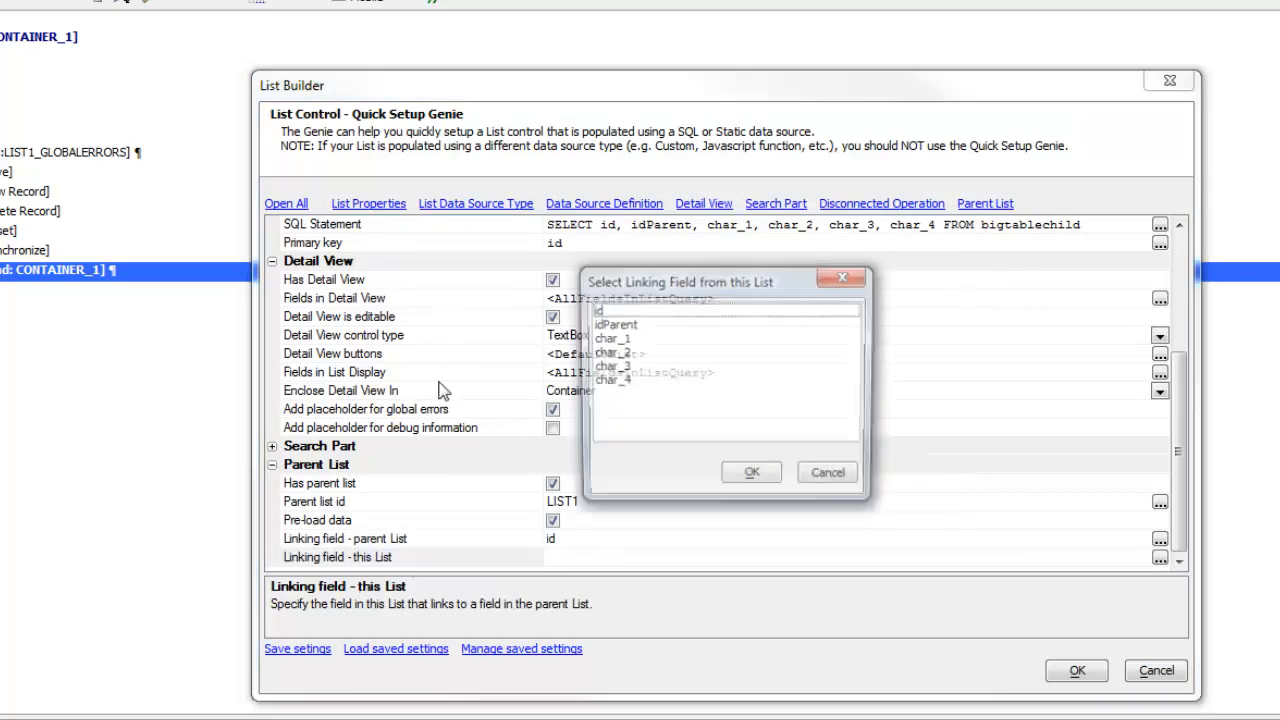
click(612, 326)
click(753, 477)
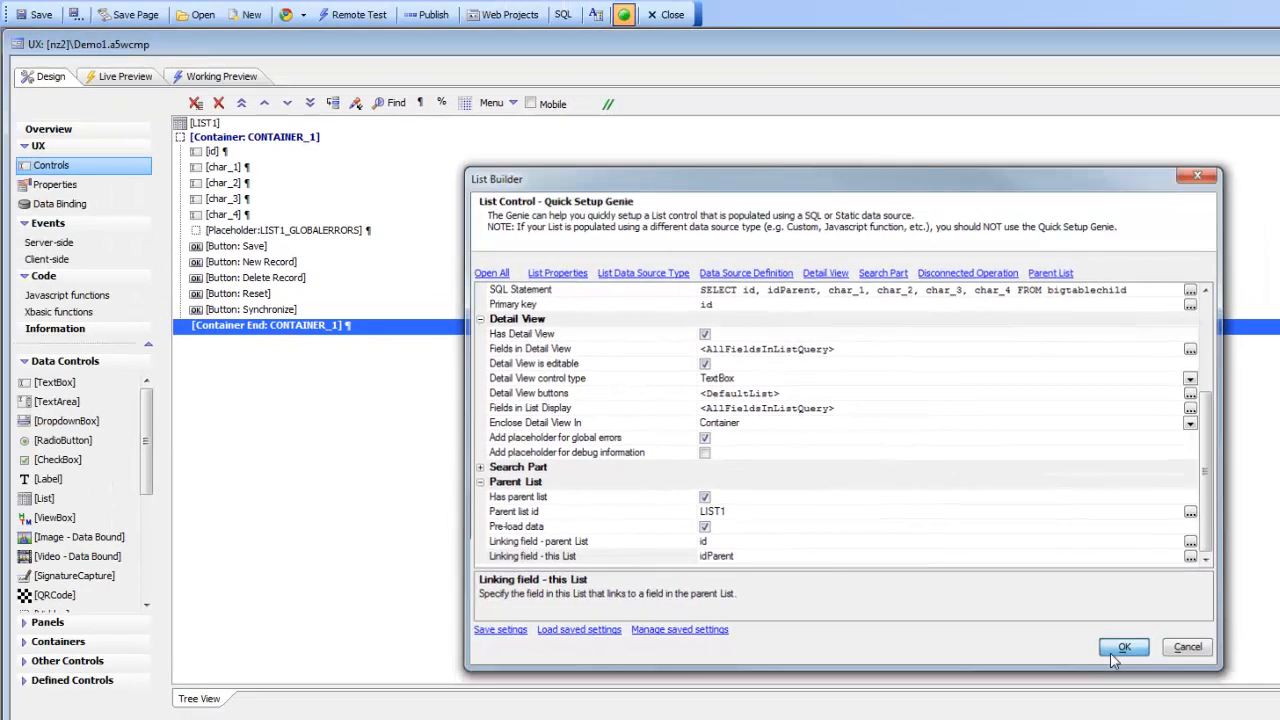
click(1118, 650)
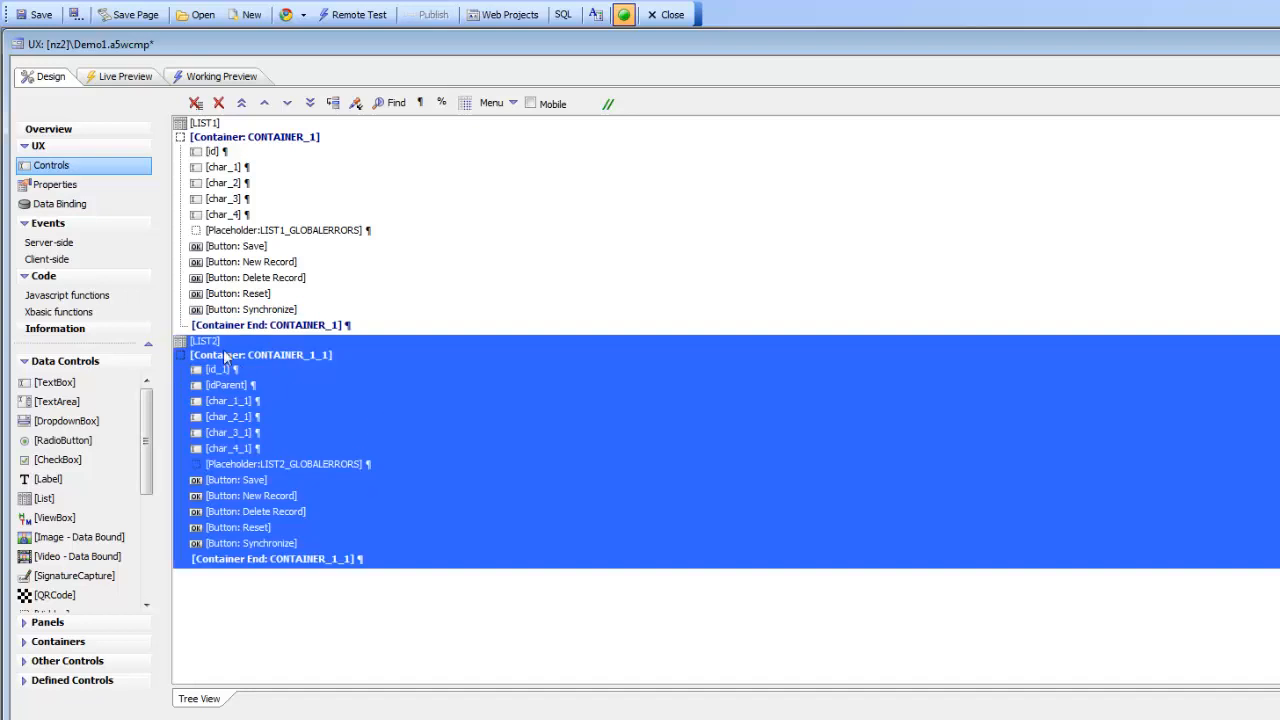
Step: Save the Demo1 UX component and switch to the Working Preview
click(218, 345)
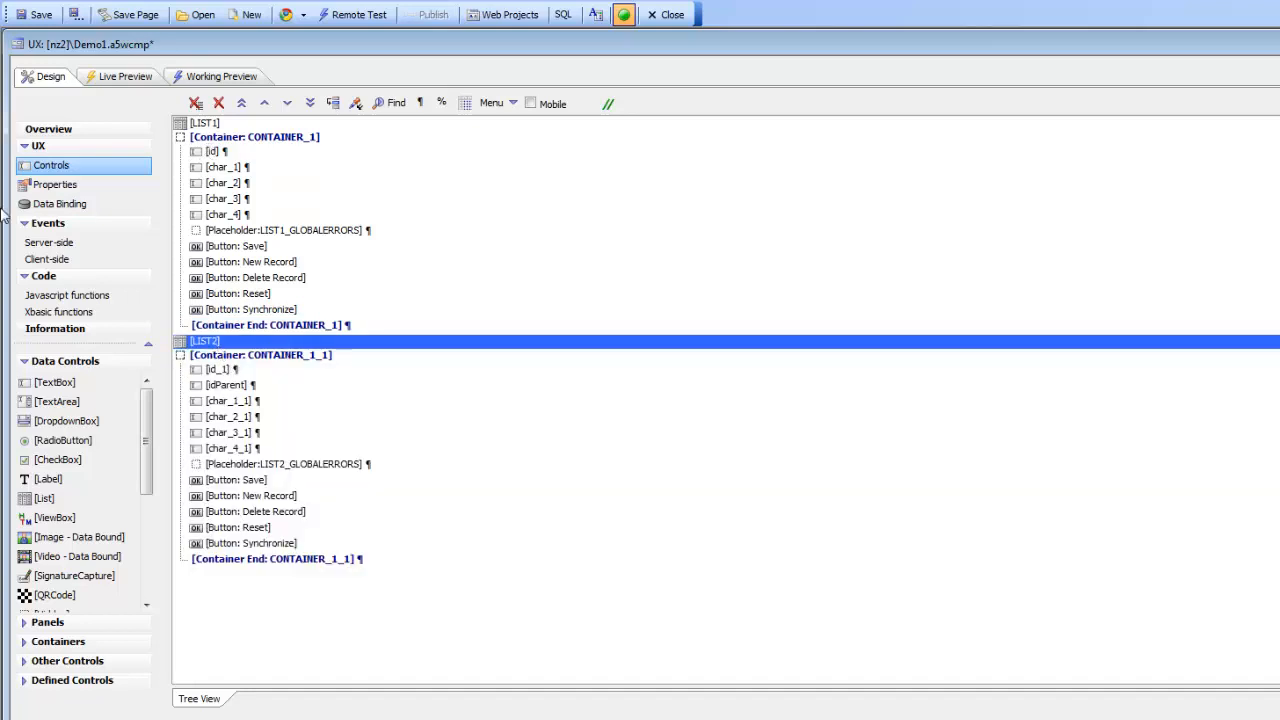
click(30, 15)
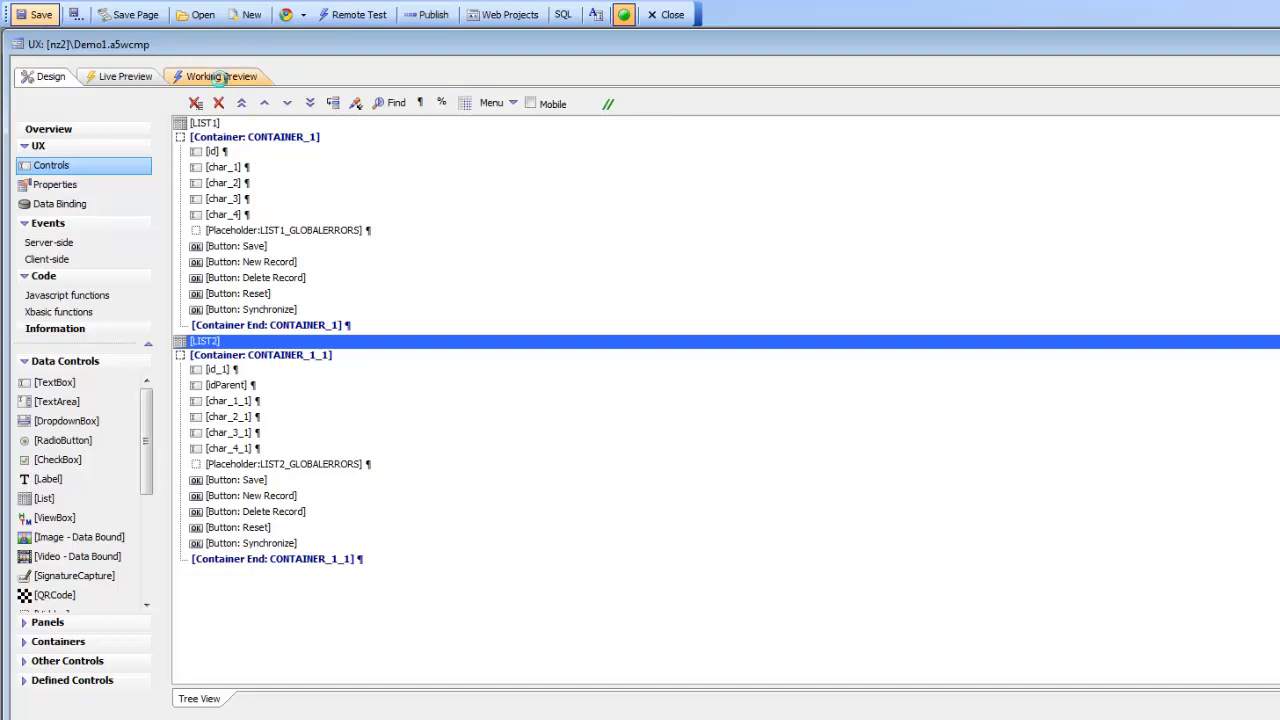
click(221, 82)
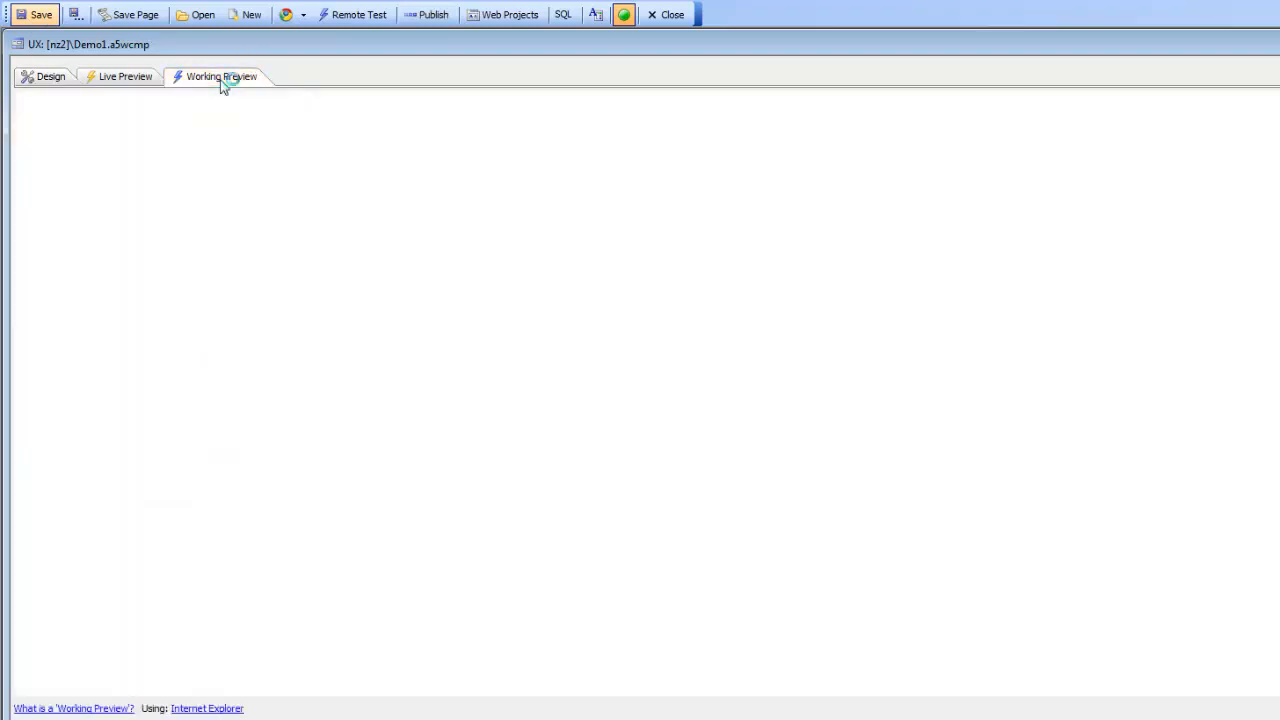
Step: Select parent record 1 in LIST1, then view its first and b2 child records
click(191, 200)
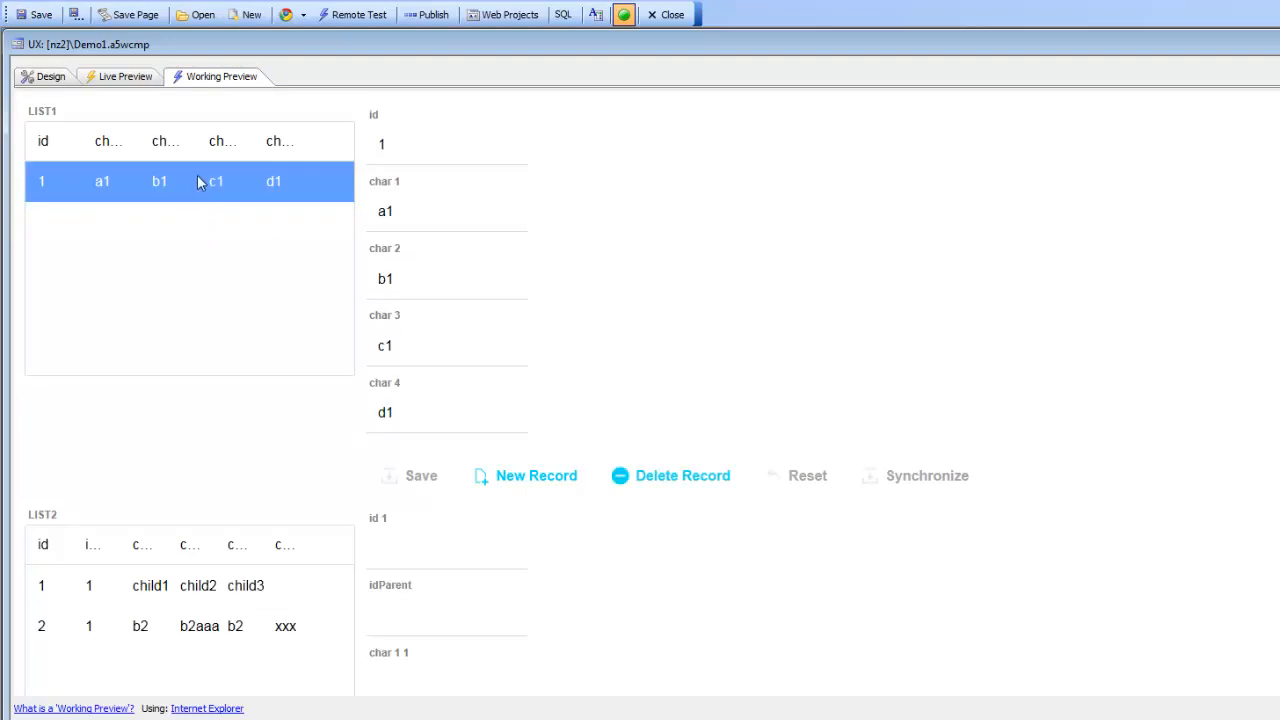
click(166, 597)
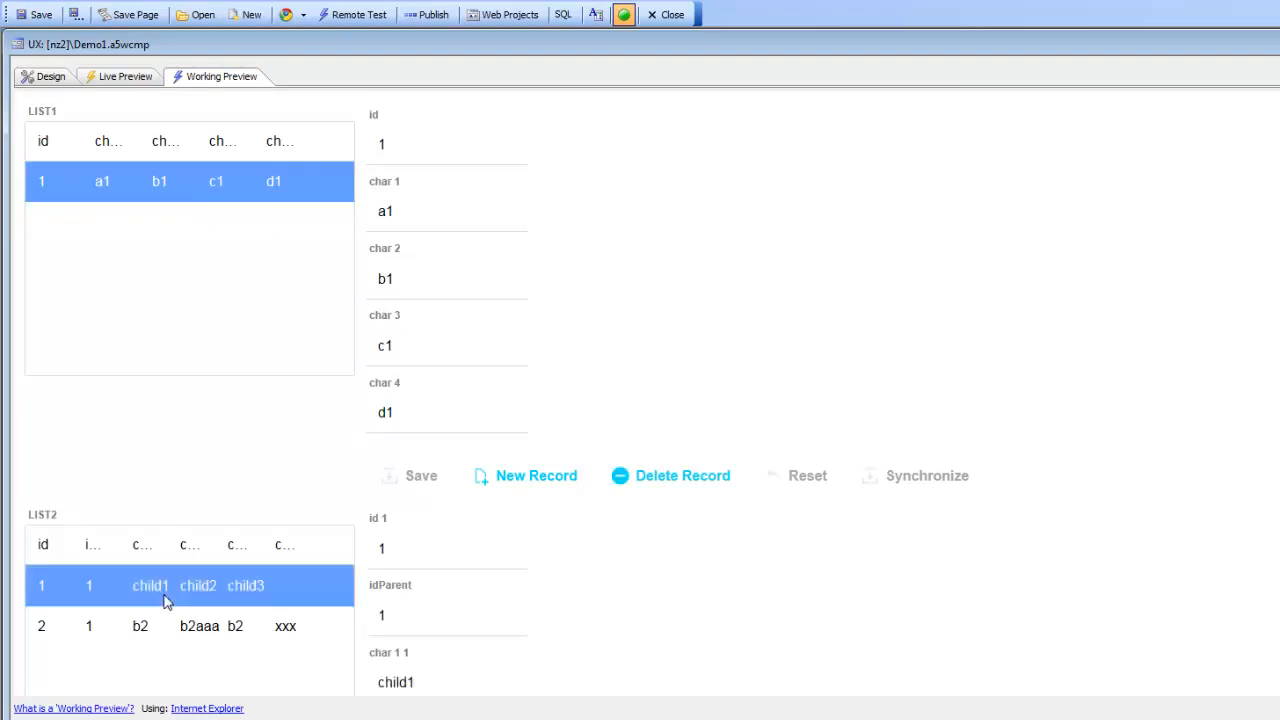
scroll(221, 497, down, 3)
click(245, 360)
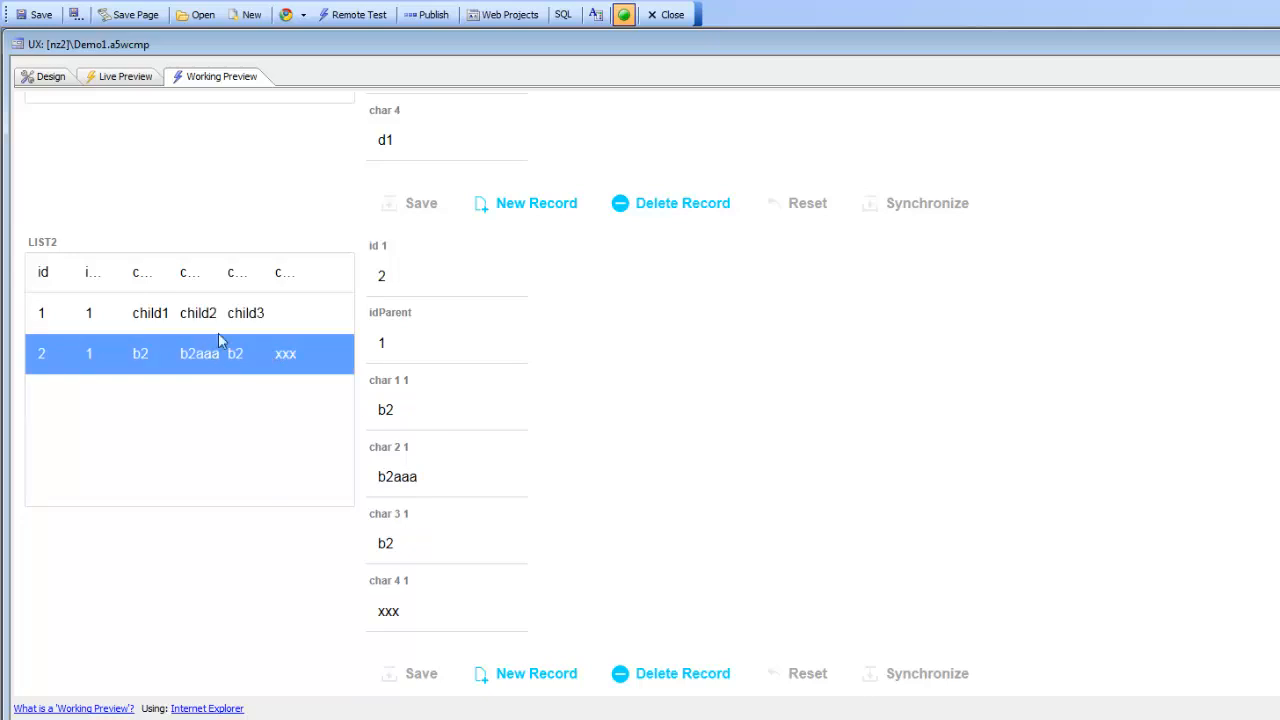
scroll(223, 337, up, 1)
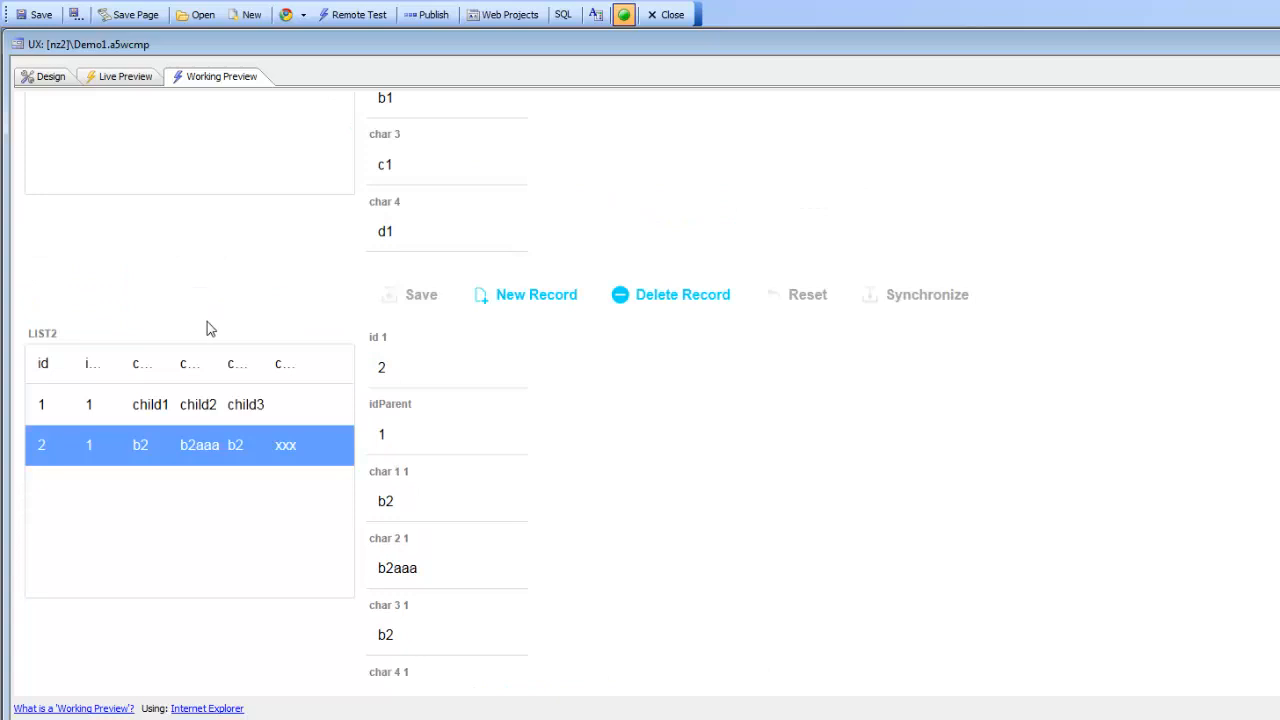
scroll(405, 486, down, 1)
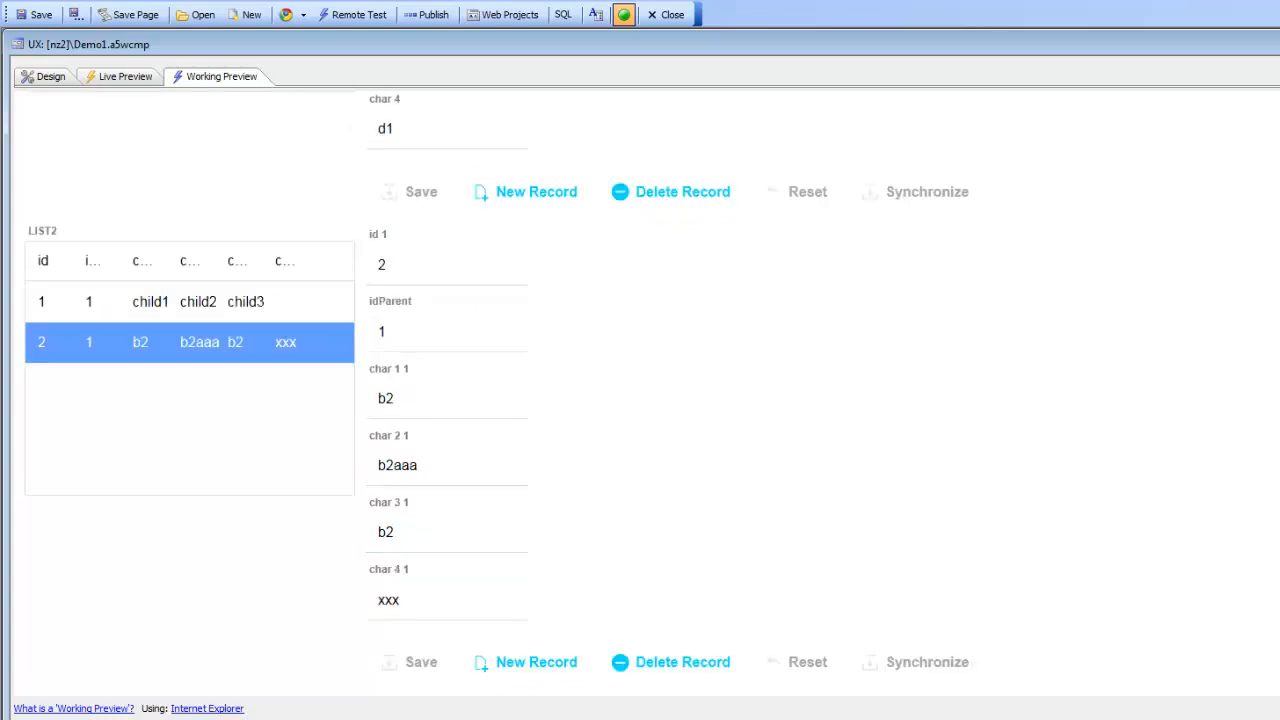
Step: Create a child record with c1 in char 1 1, char 2 1 and char 3 1, save and synchronize
click(515, 662)
click(399, 409)
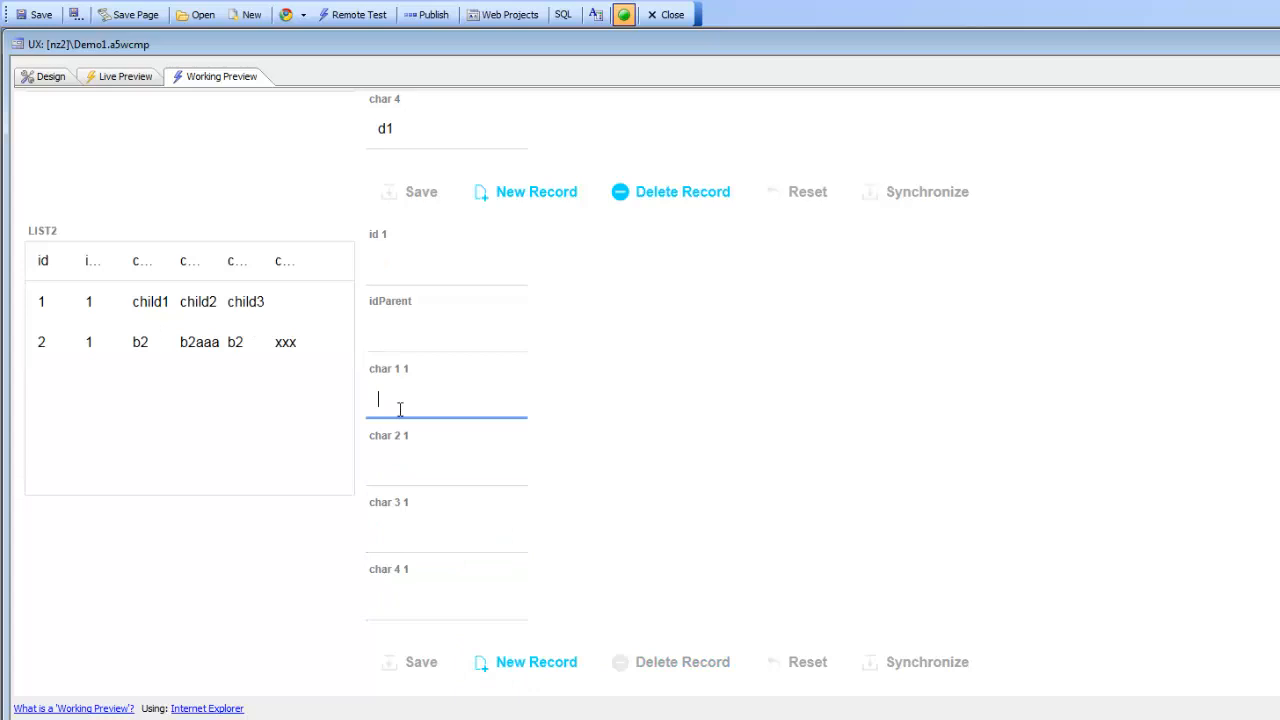
text(c1)
click(402, 467)
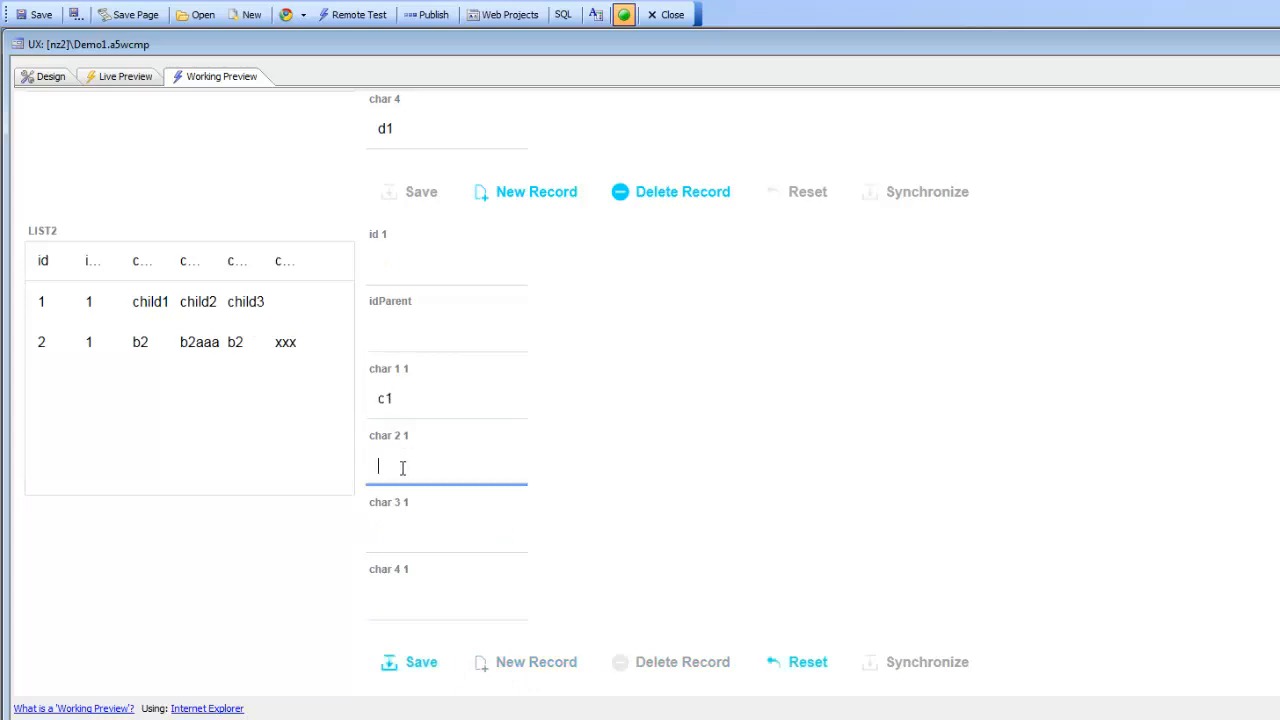
text(c1)
click(413, 531)
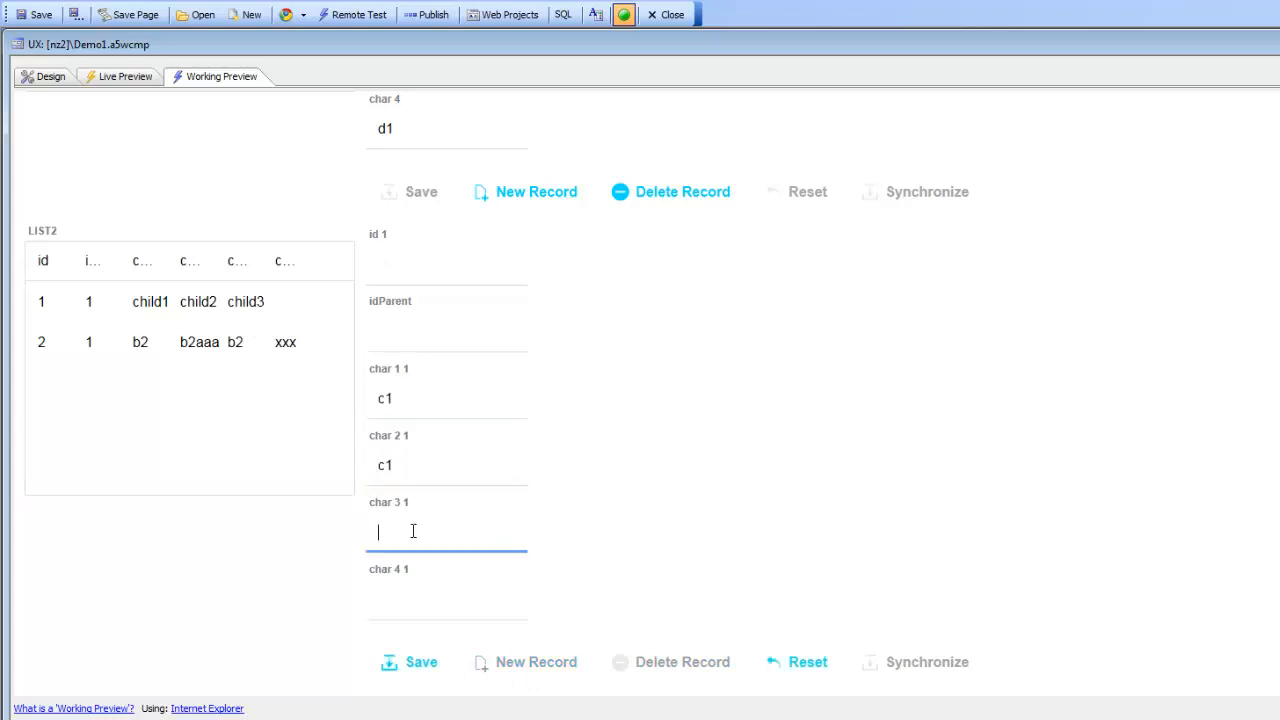
text(c1)
click(418, 662)
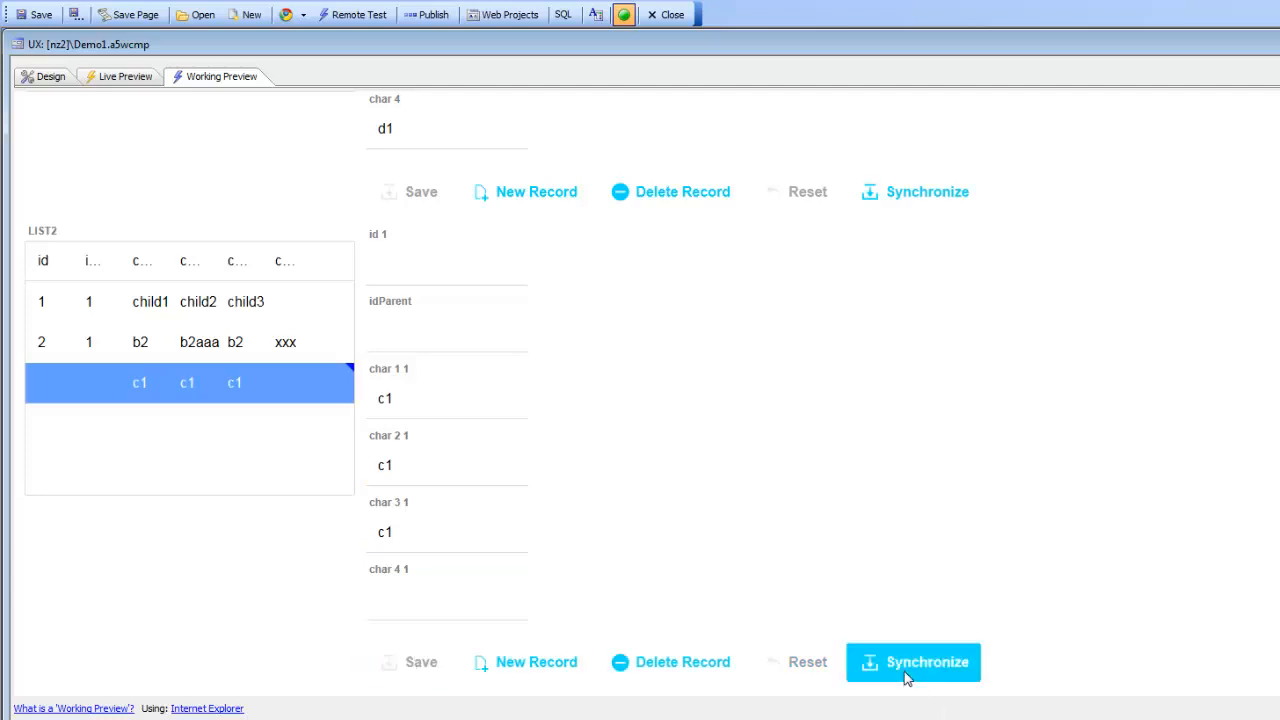
click(906, 676)
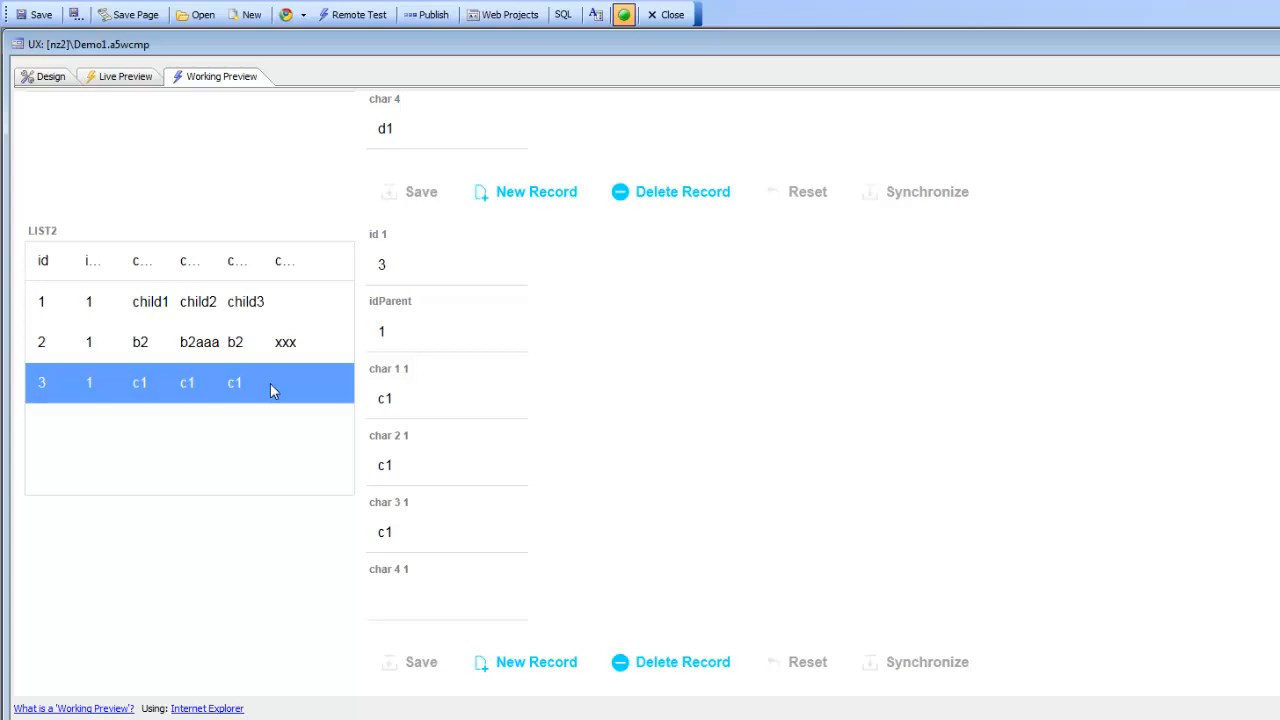
scroll(300, 280, up, 3)
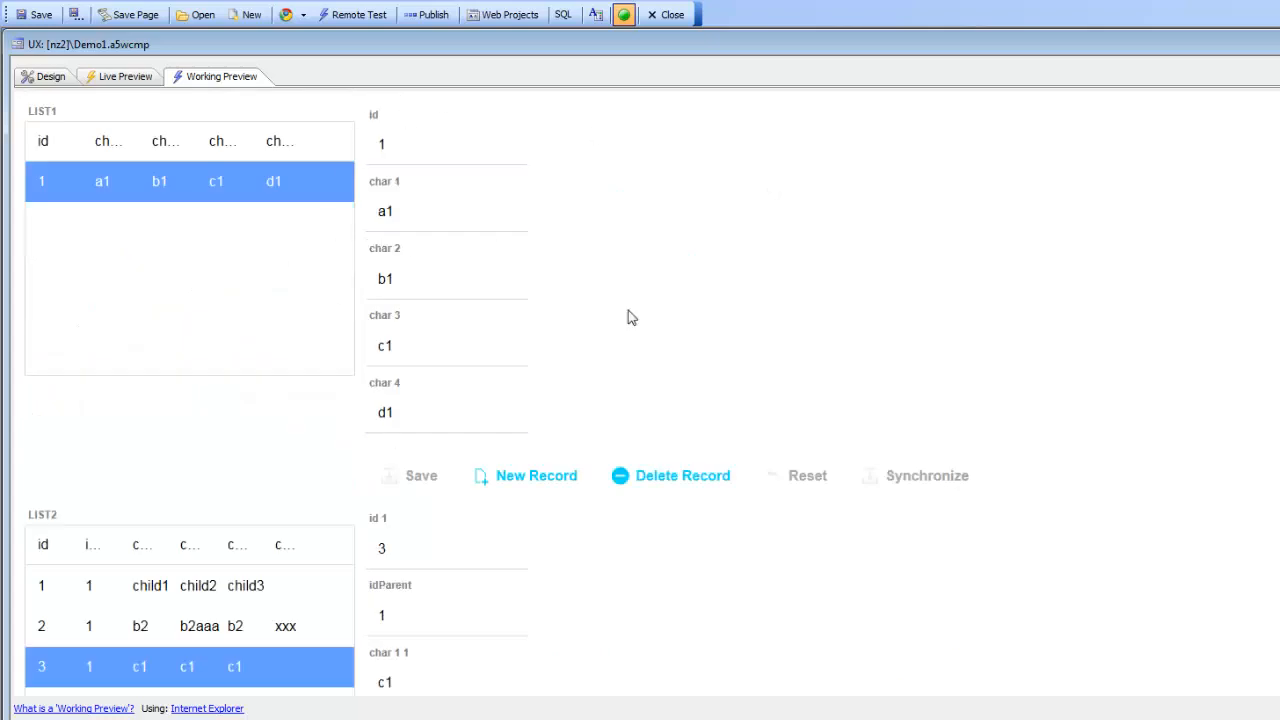
Step: Delete the id through LIST1_GLOBALERRORS items from LIST1's container, then open LIST1's List Builder
click(42, 84)
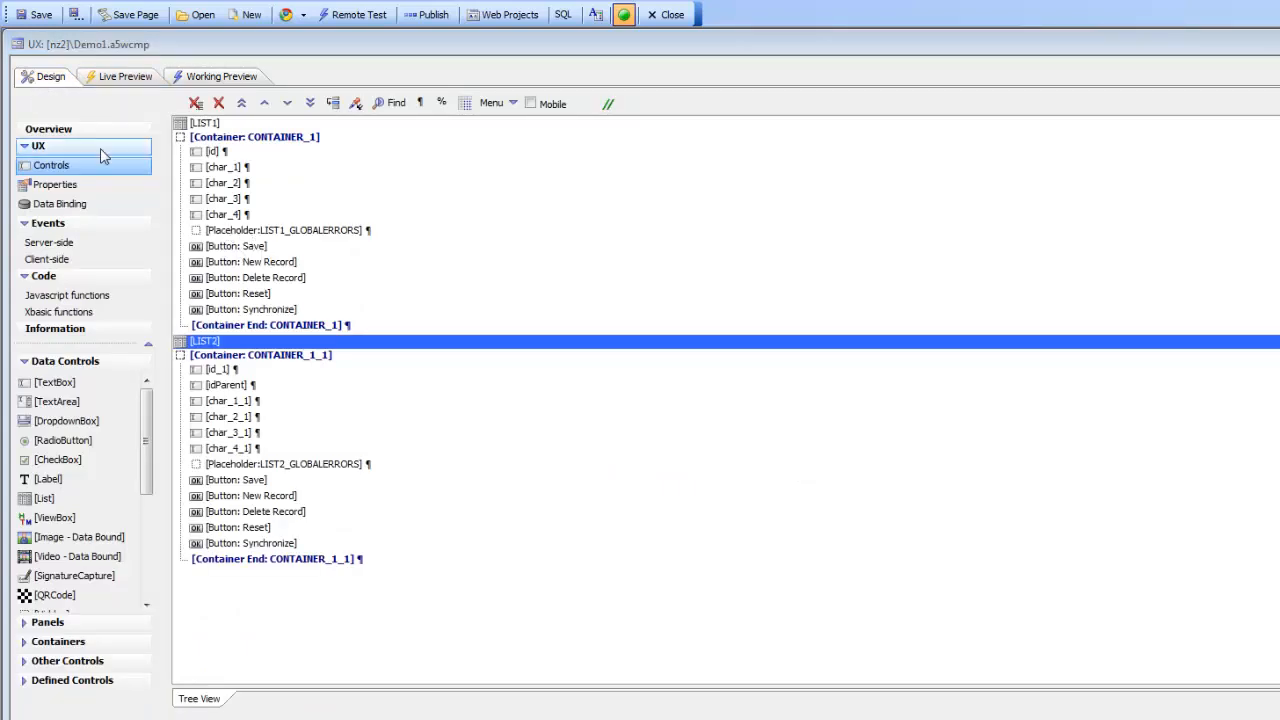
click(213, 153)
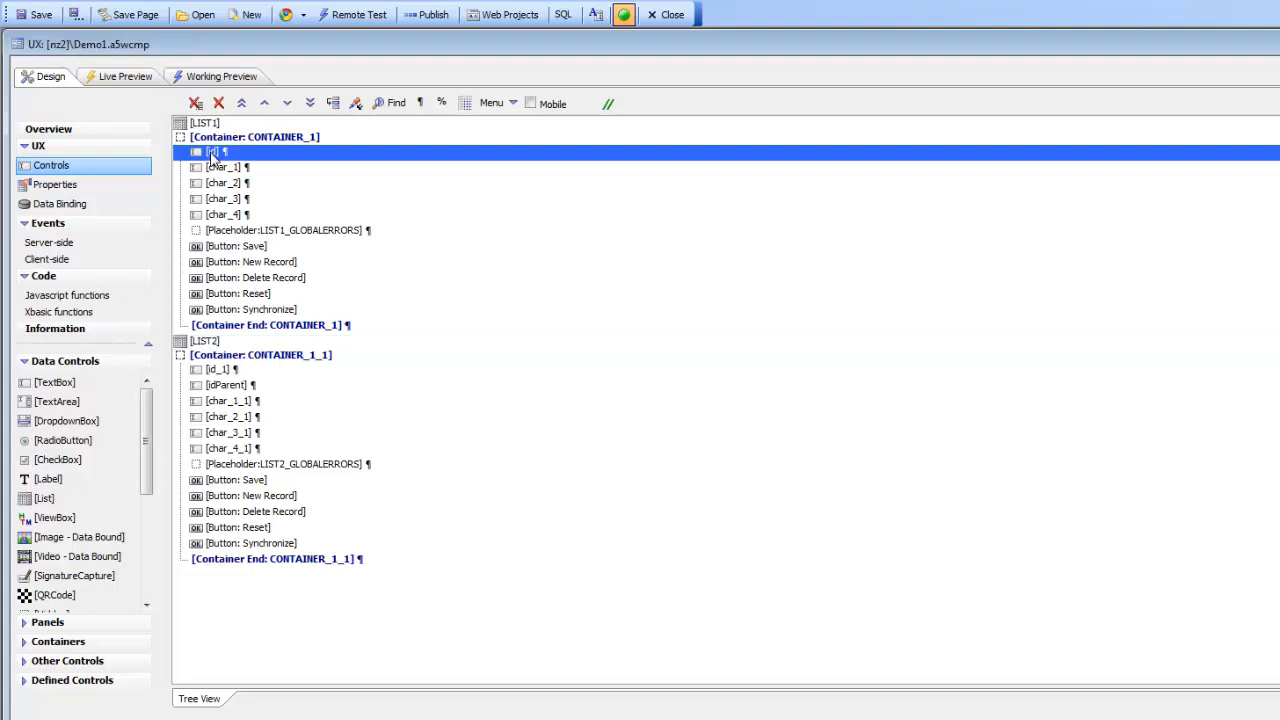
drag(236, 170, 265, 240)
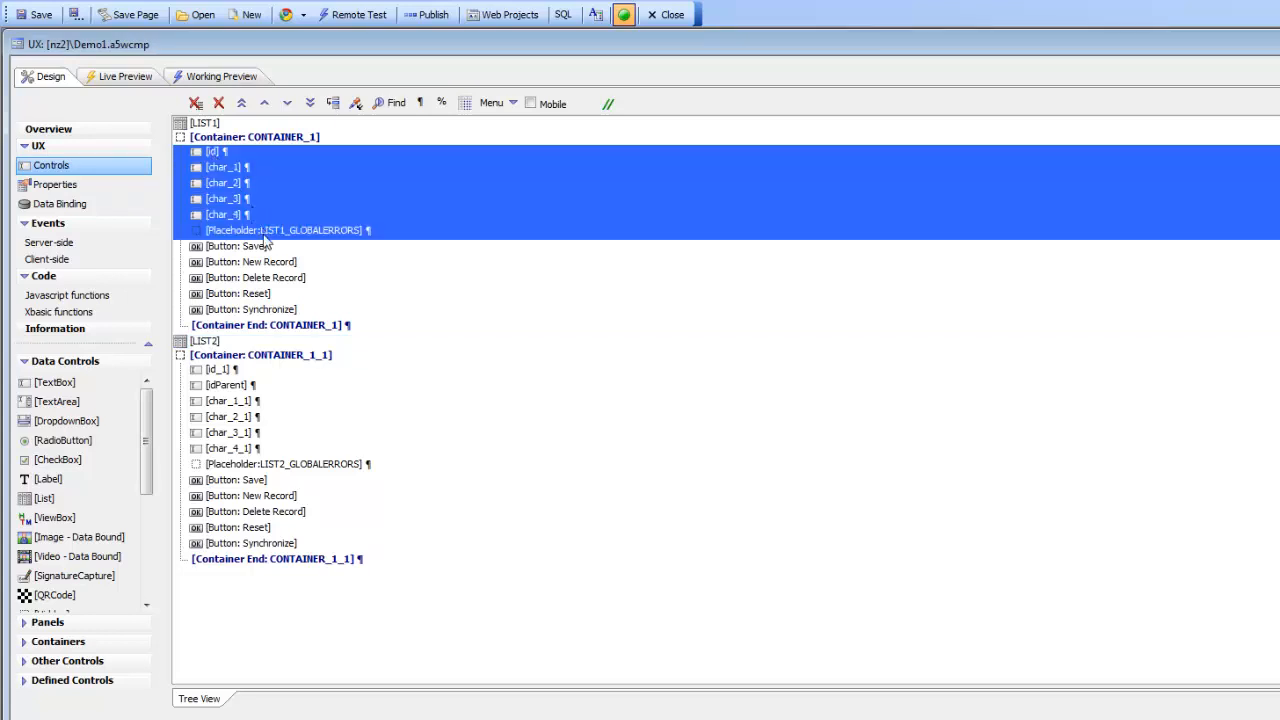
click(218, 103)
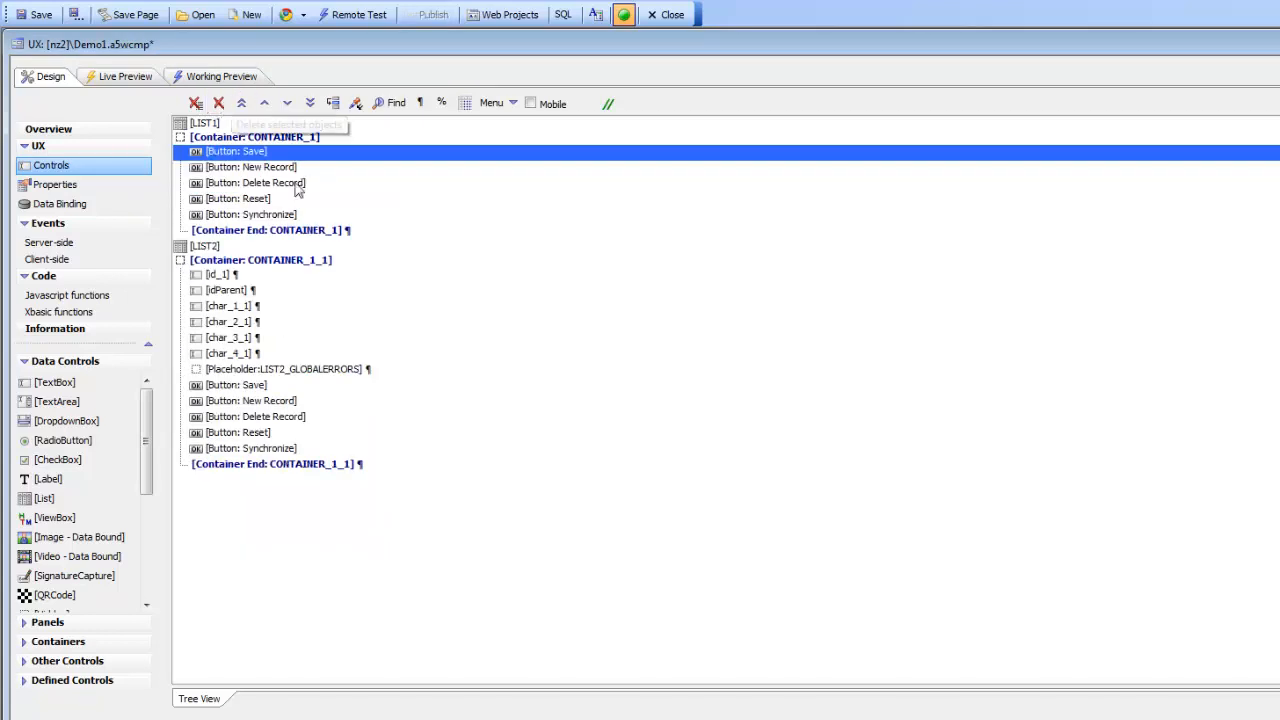
click(212, 124)
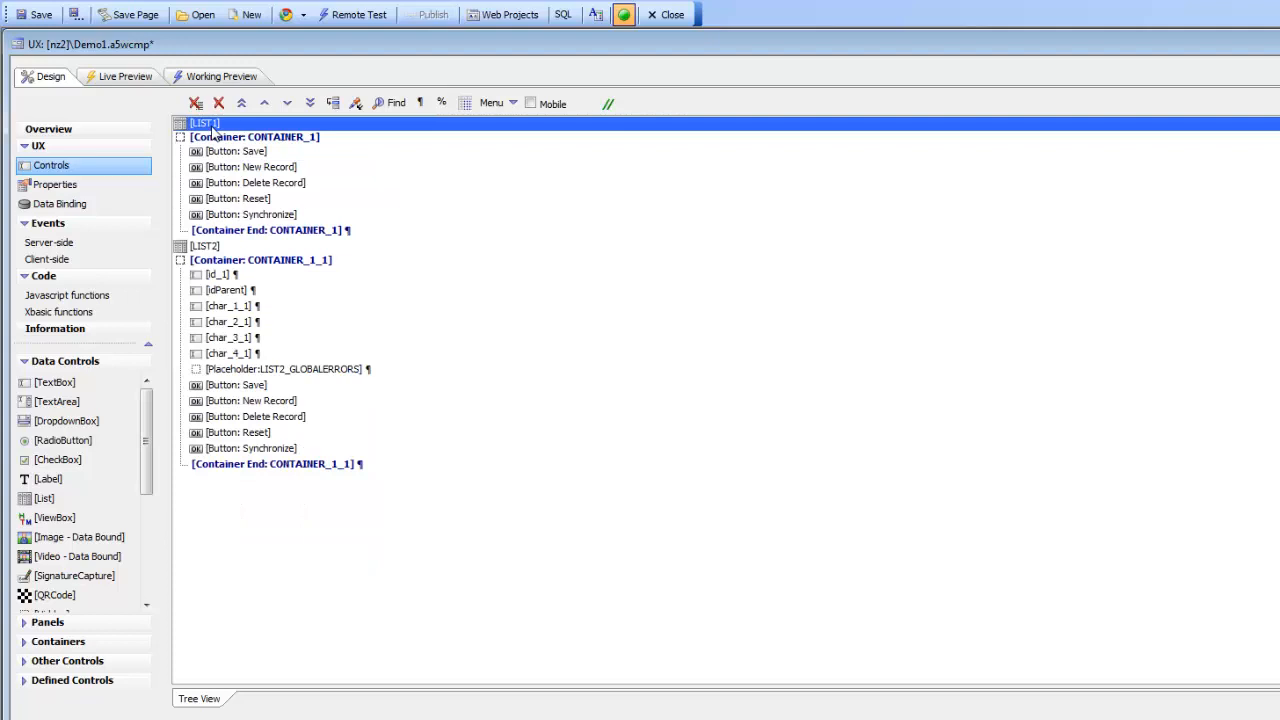
double_click(212, 124)
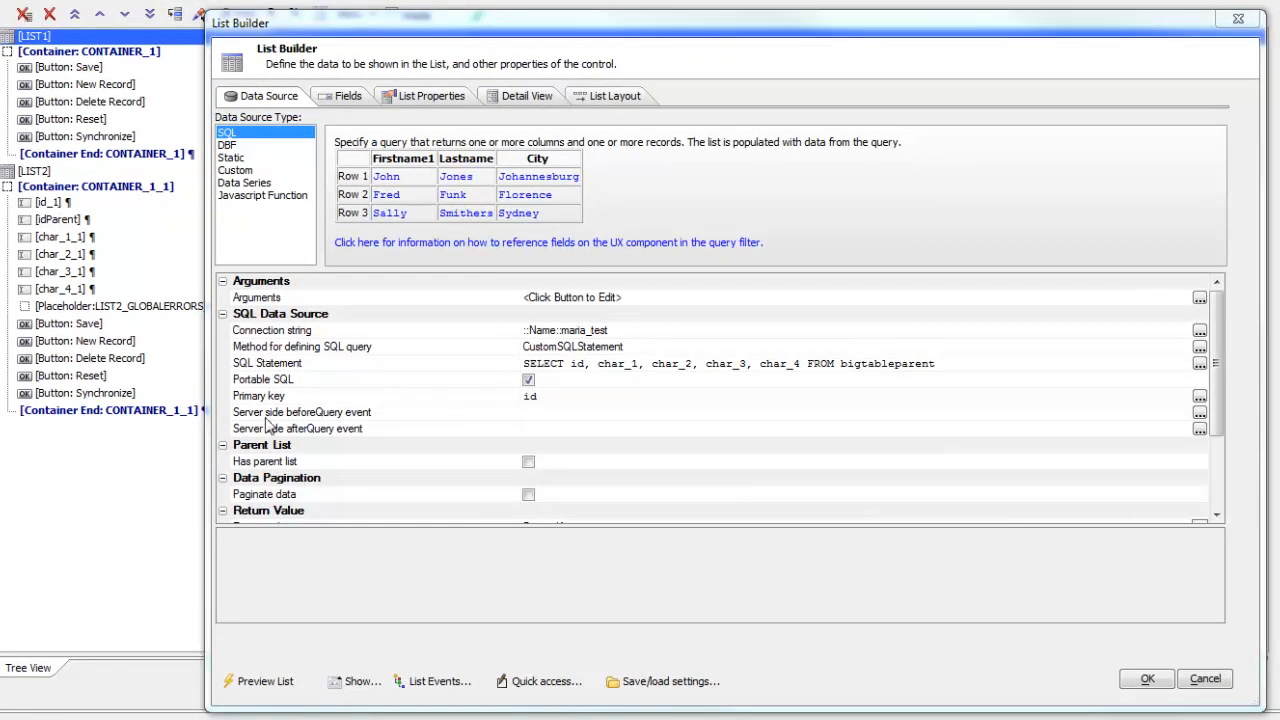
Step: Replace LIST1's SQL column list with * so it selects all bigtableparent columns
click(300, 366)
double_click(300, 366)
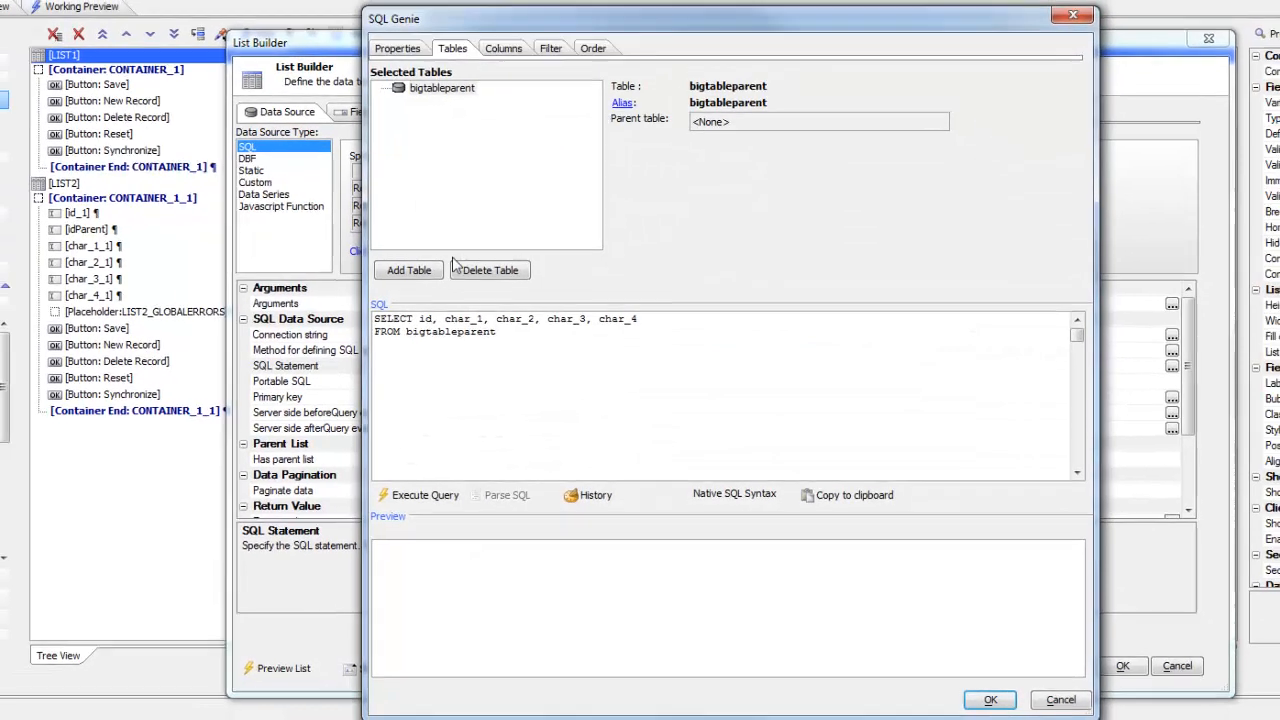
drag(424, 317, 645, 313)
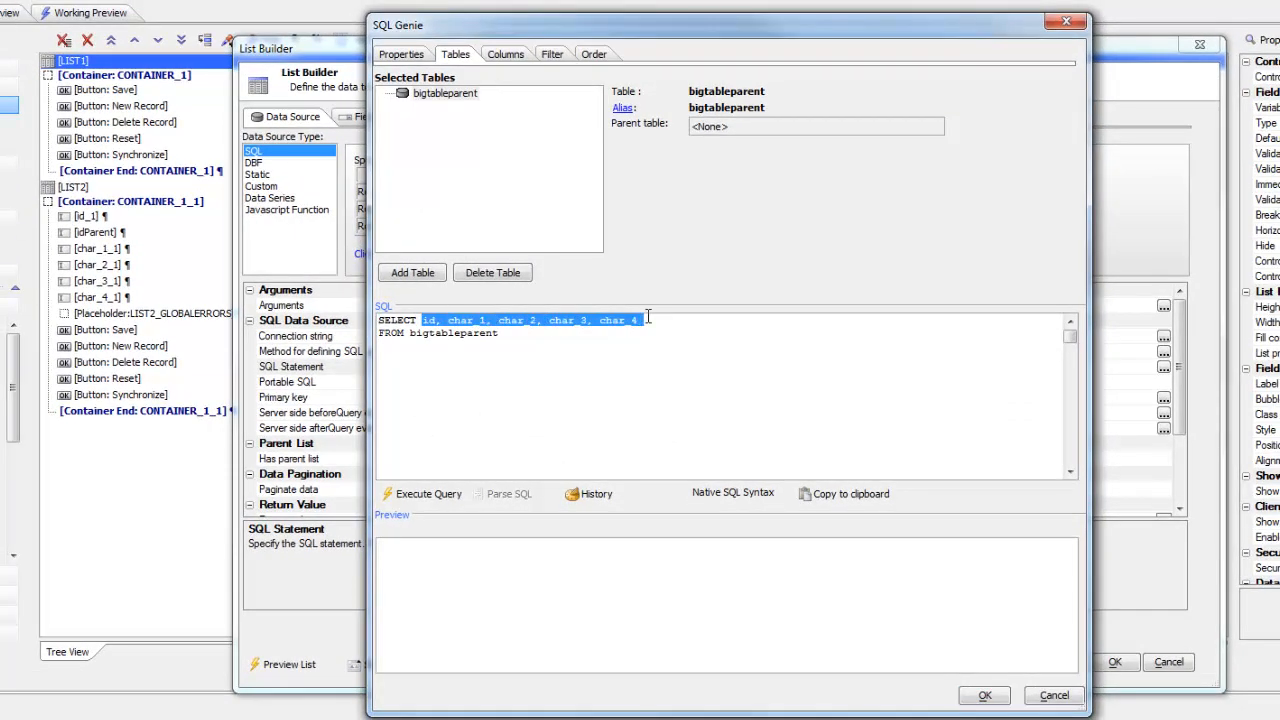
text(*)
click(420, 494)
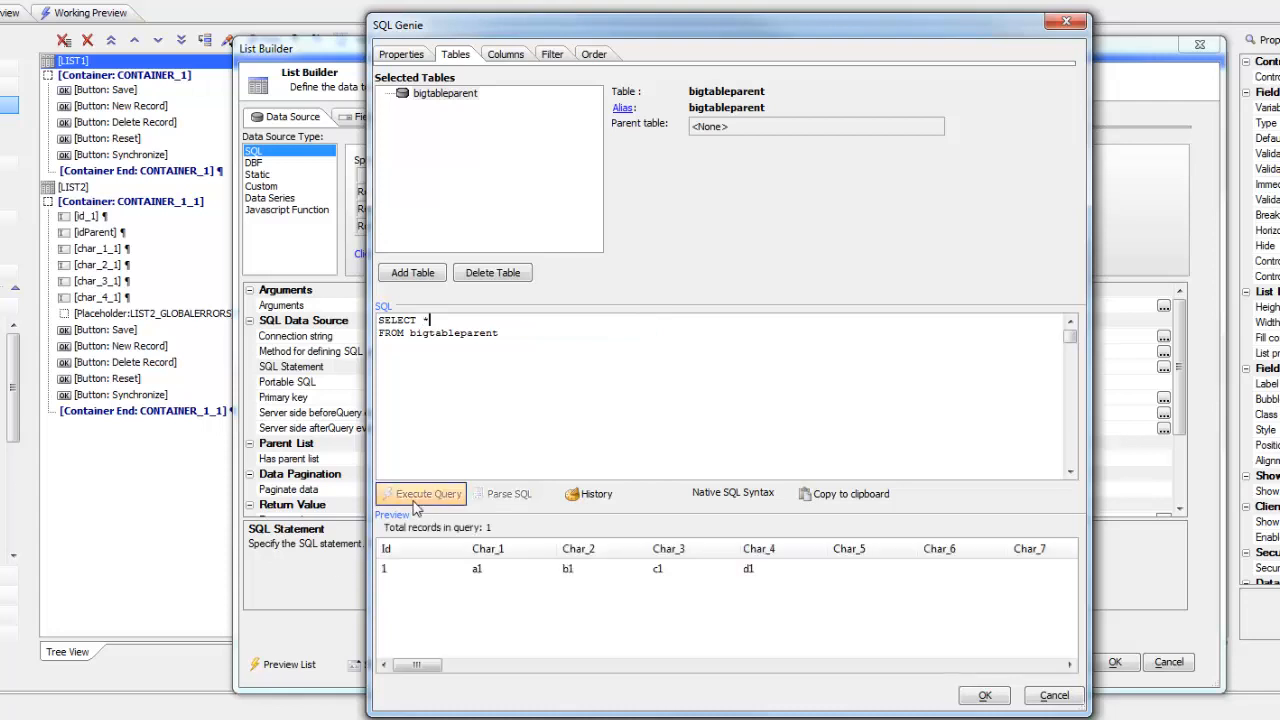
click(1005, 697)
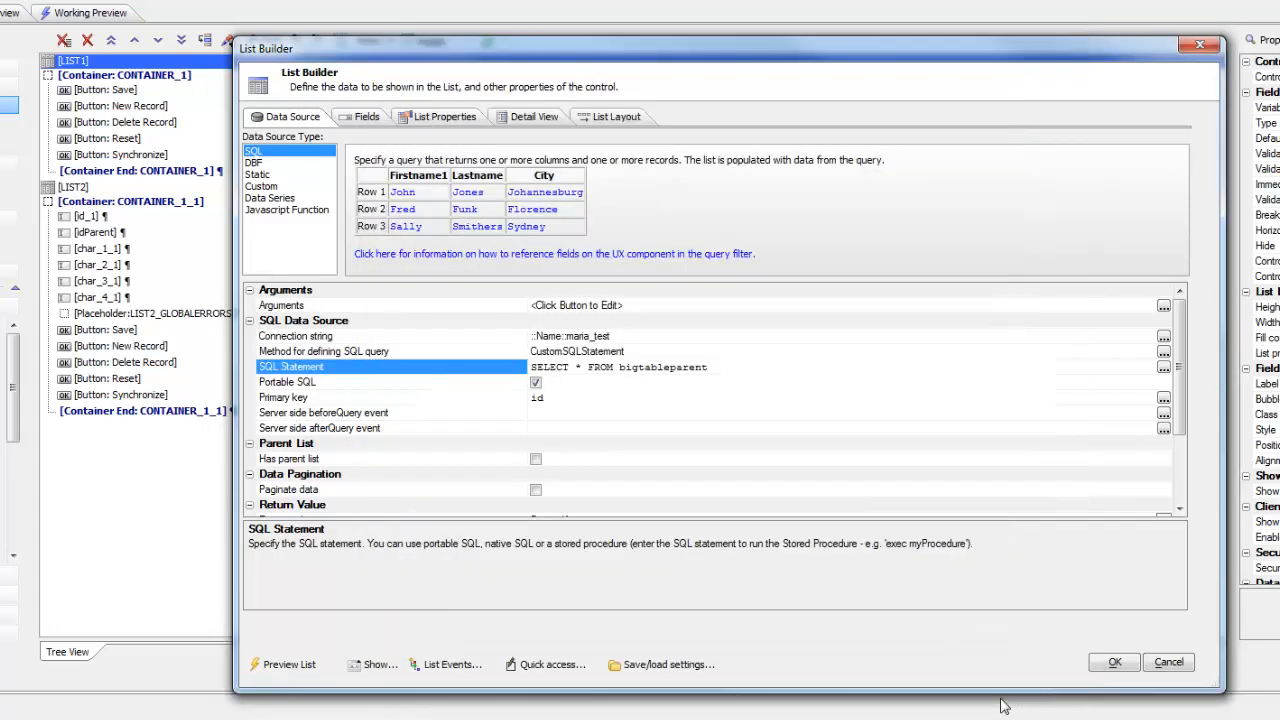
click(1110, 665)
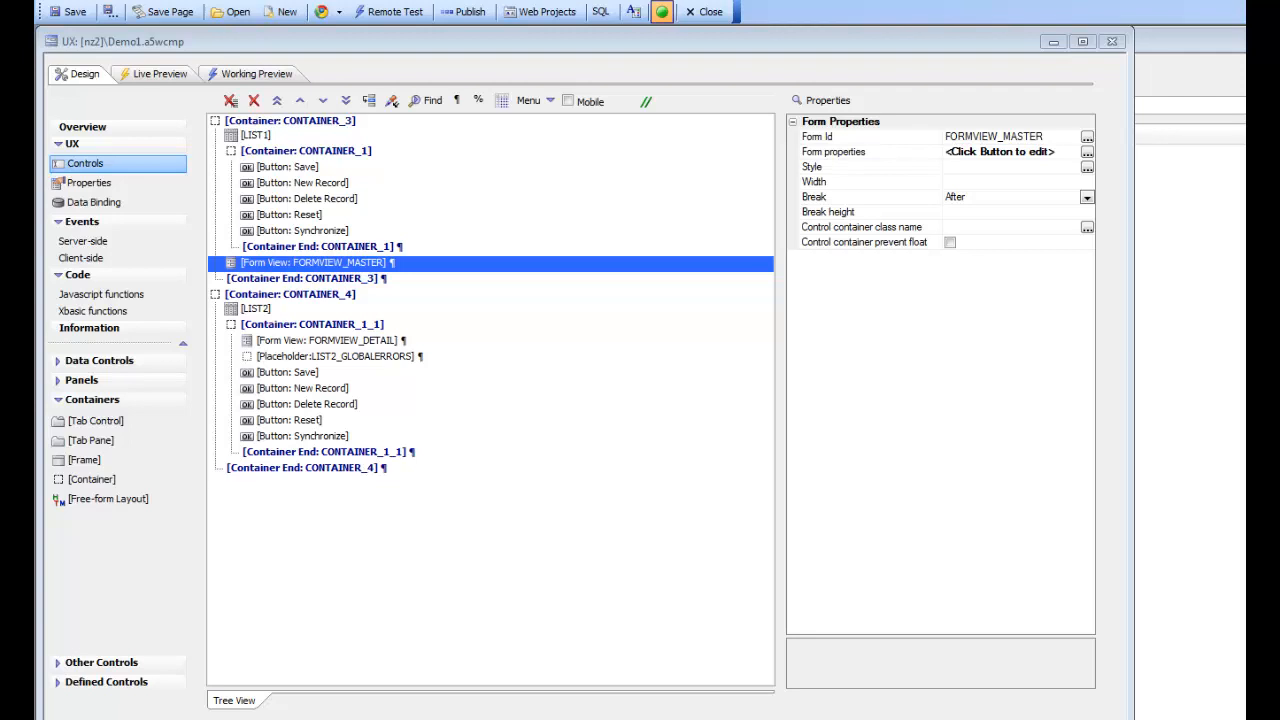
Step: Bind the FORMVIEW_DETAIL form view to LIST2 as its data source
click(329, 345)
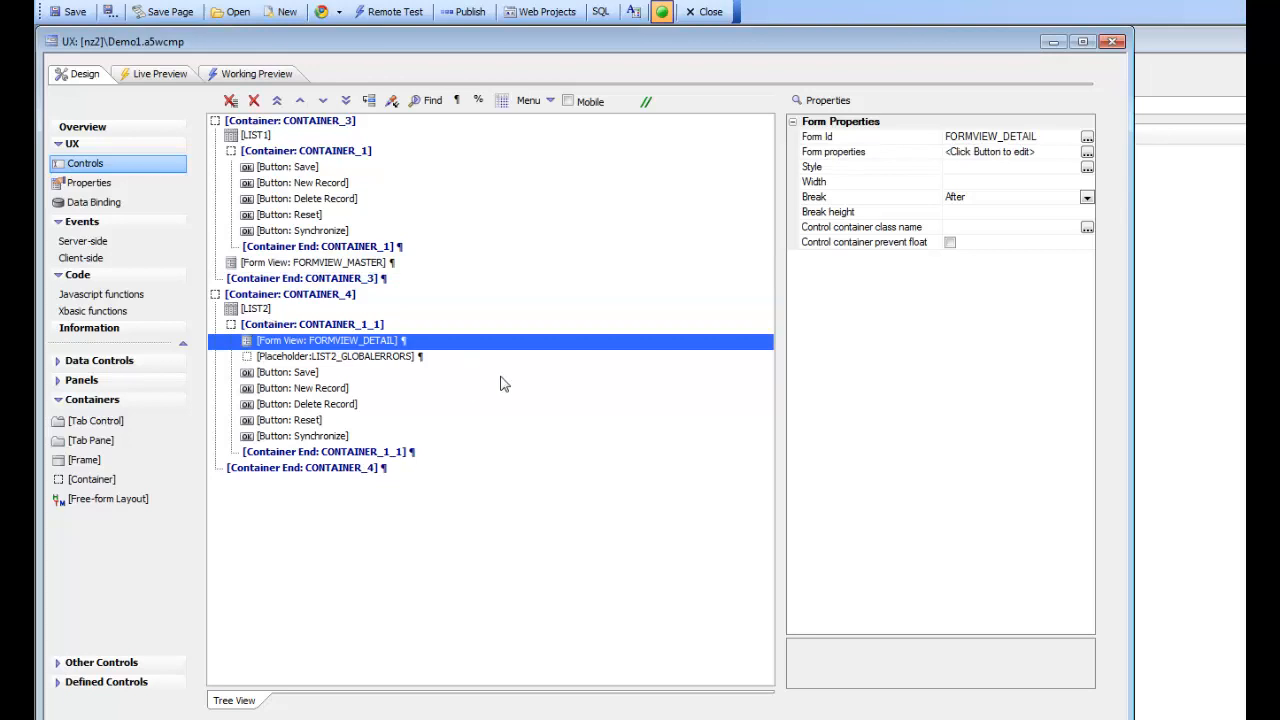
click(838, 158)
double_click(838, 158)
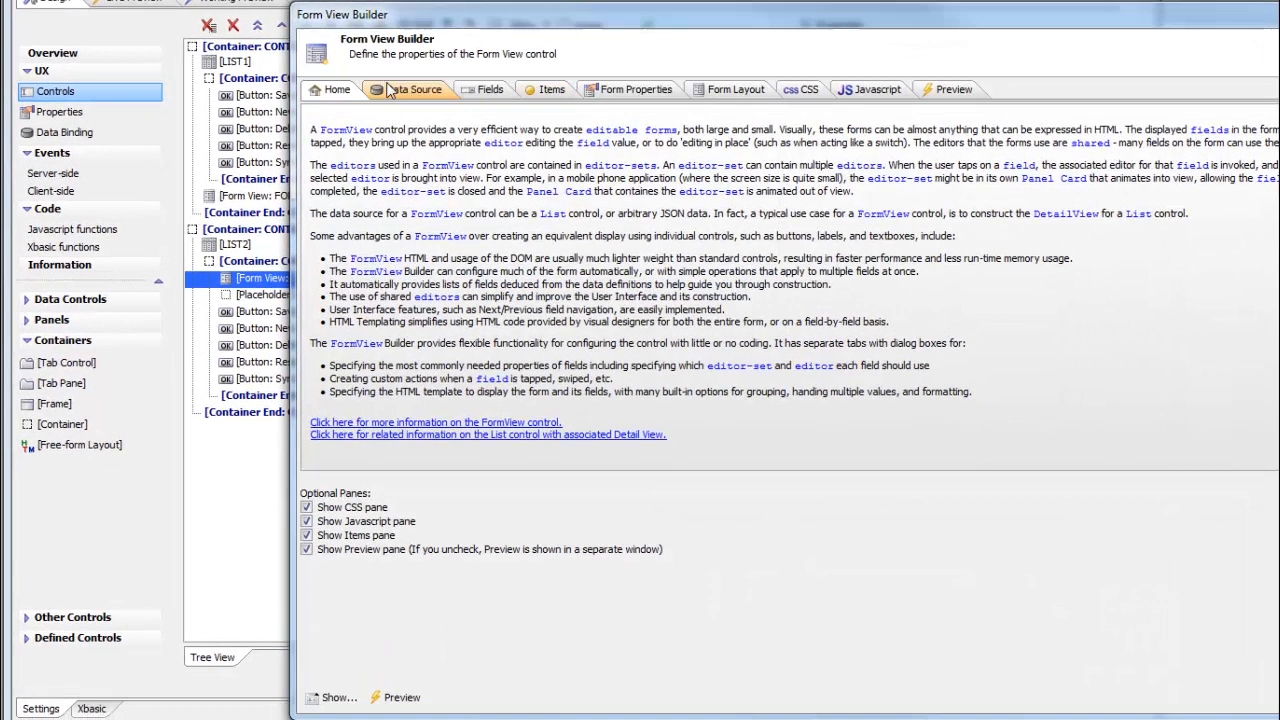
click(408, 87)
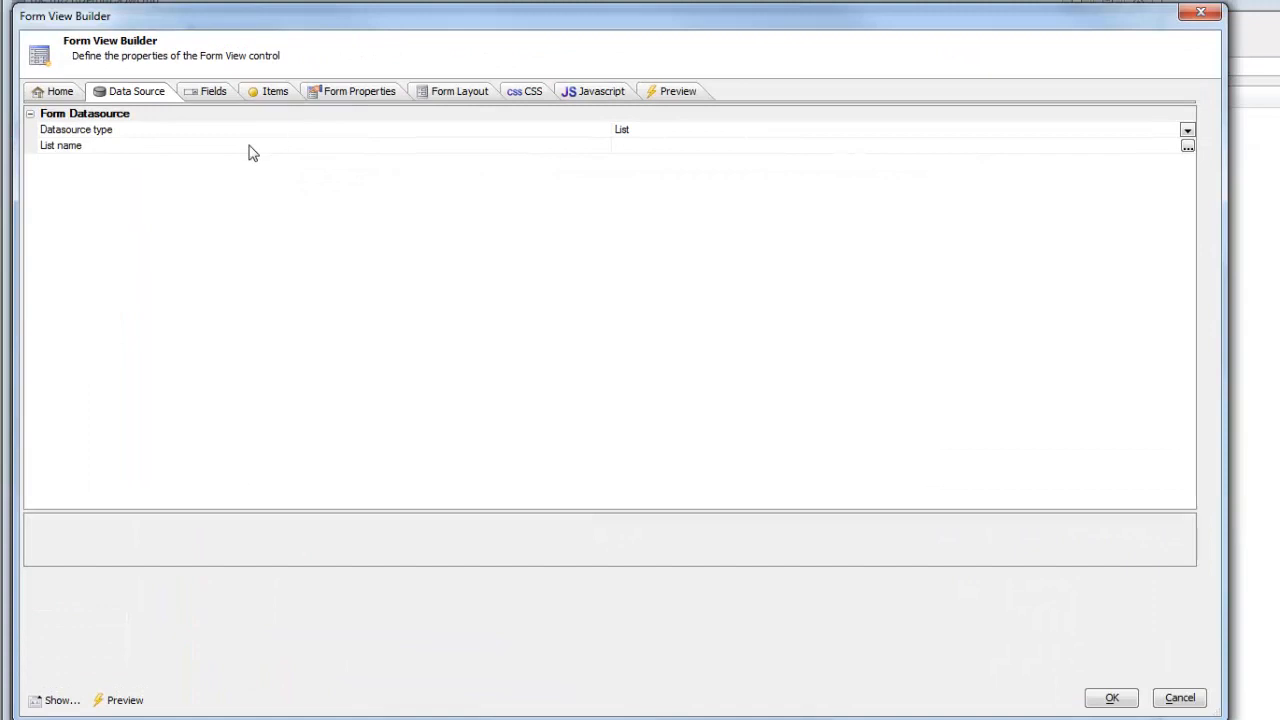
double_click(525, 148)
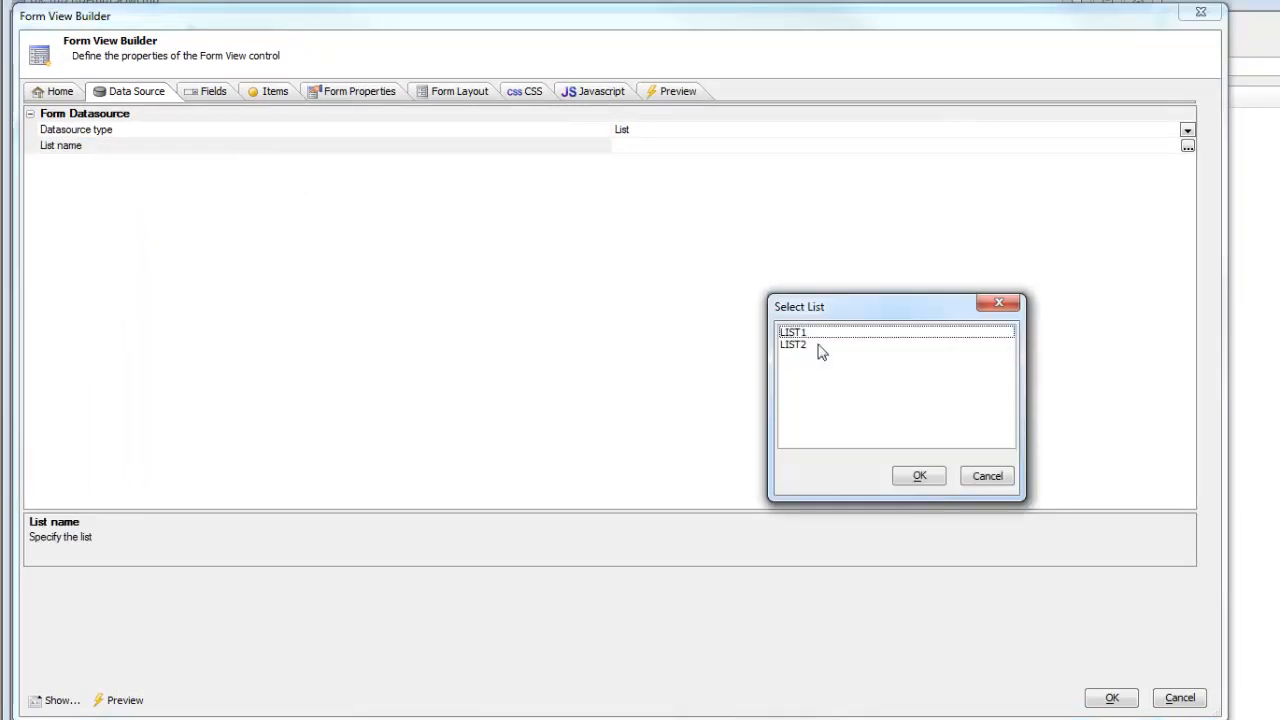
double_click(806, 348)
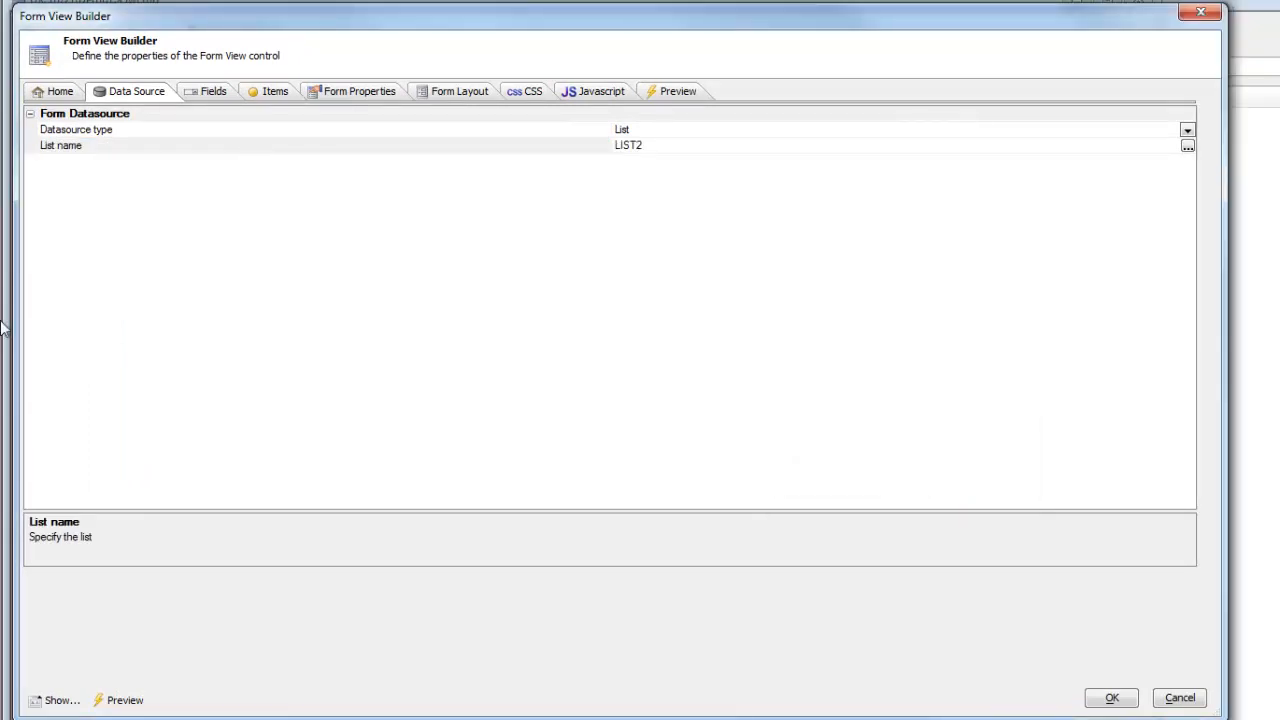
click(199, 100)
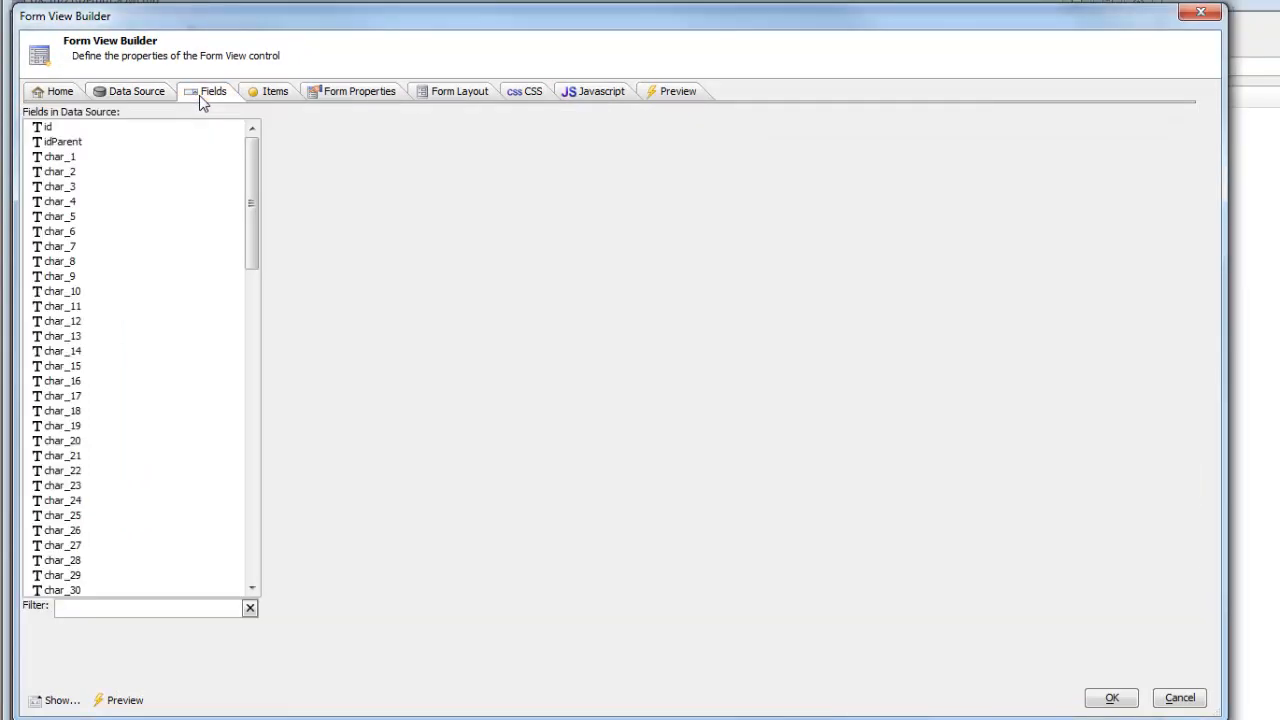
drag(258, 186, 172, 231)
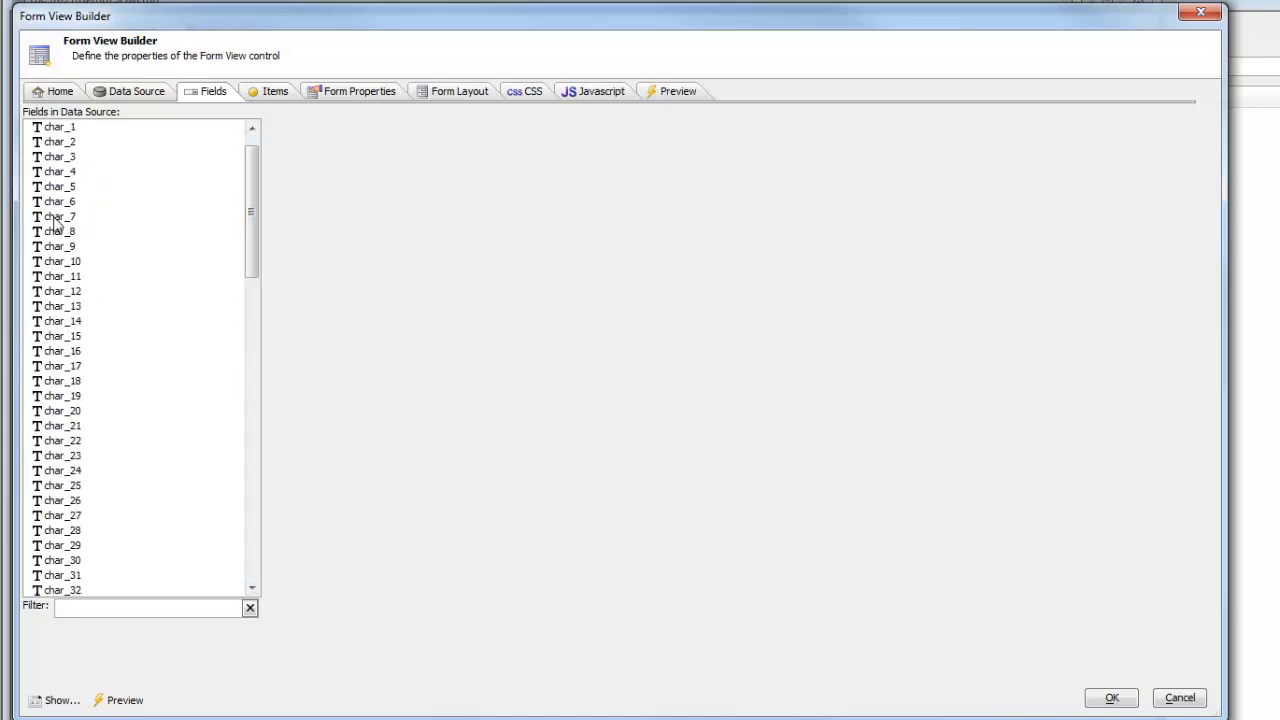
Step: Add Label controls for every data field, id through char_100, to the form layout
click(428, 95)
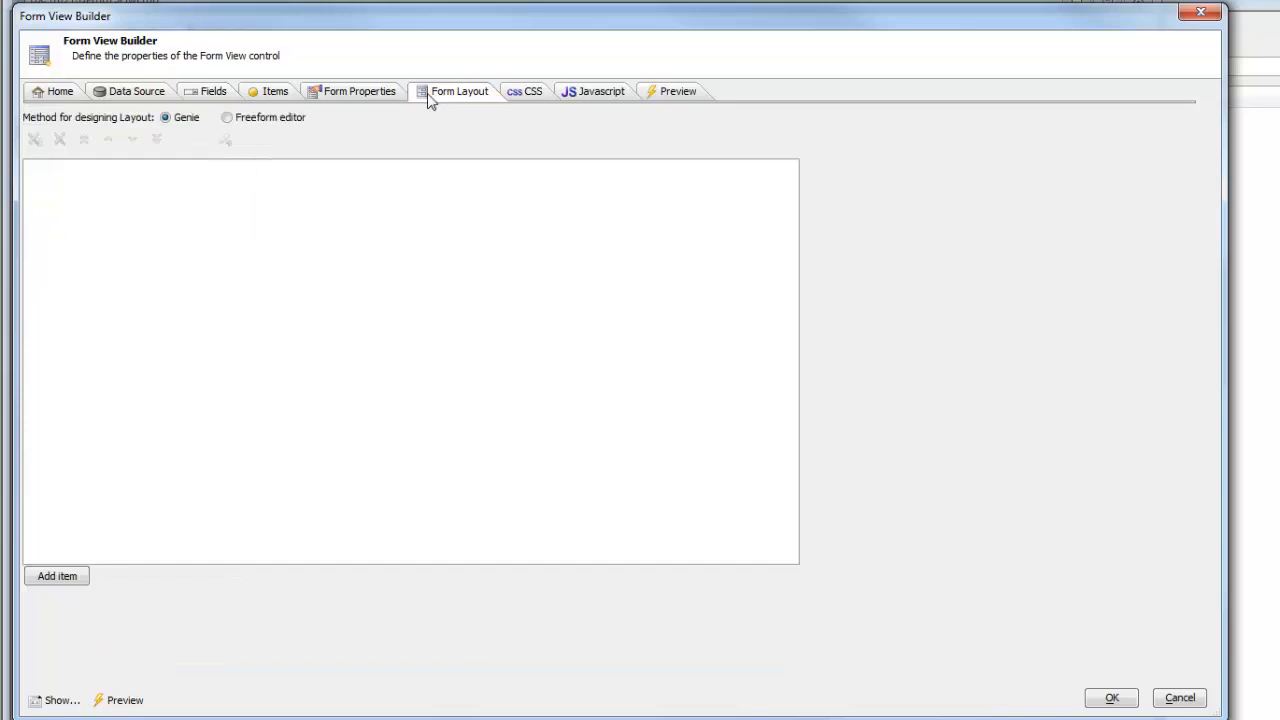
click(70, 576)
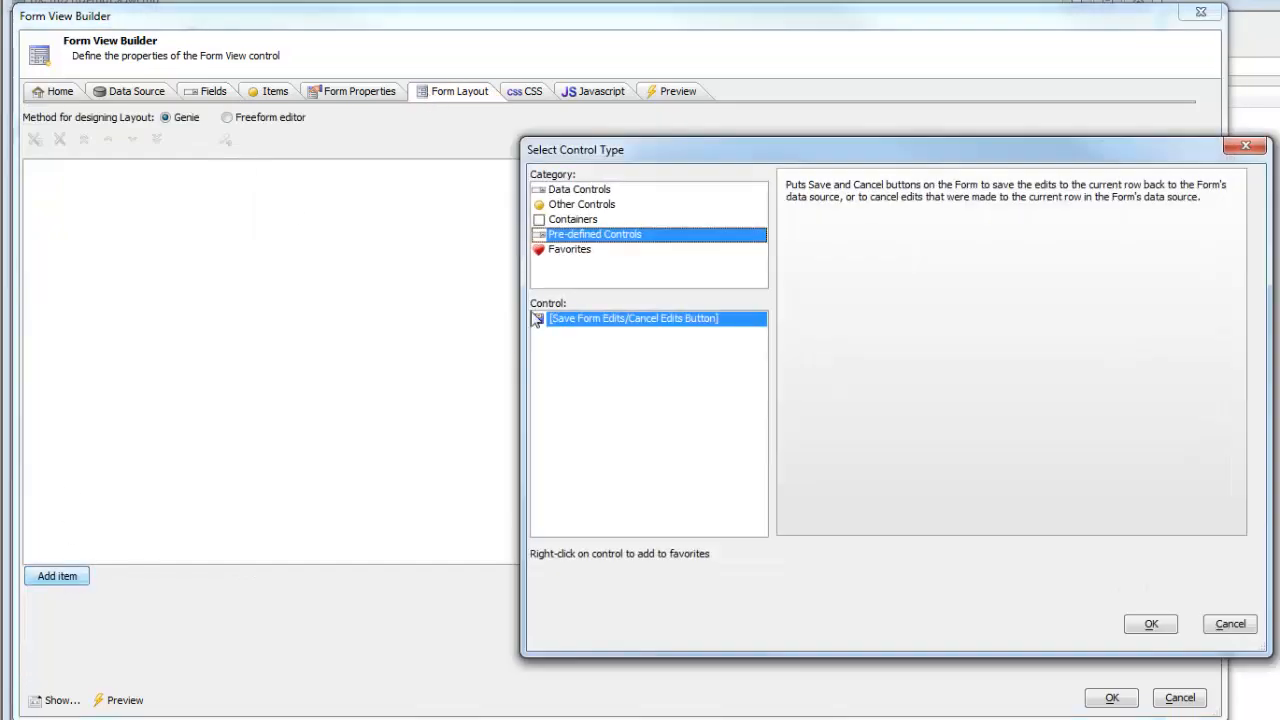
click(582, 191)
drag(808, 219, 893, 520)
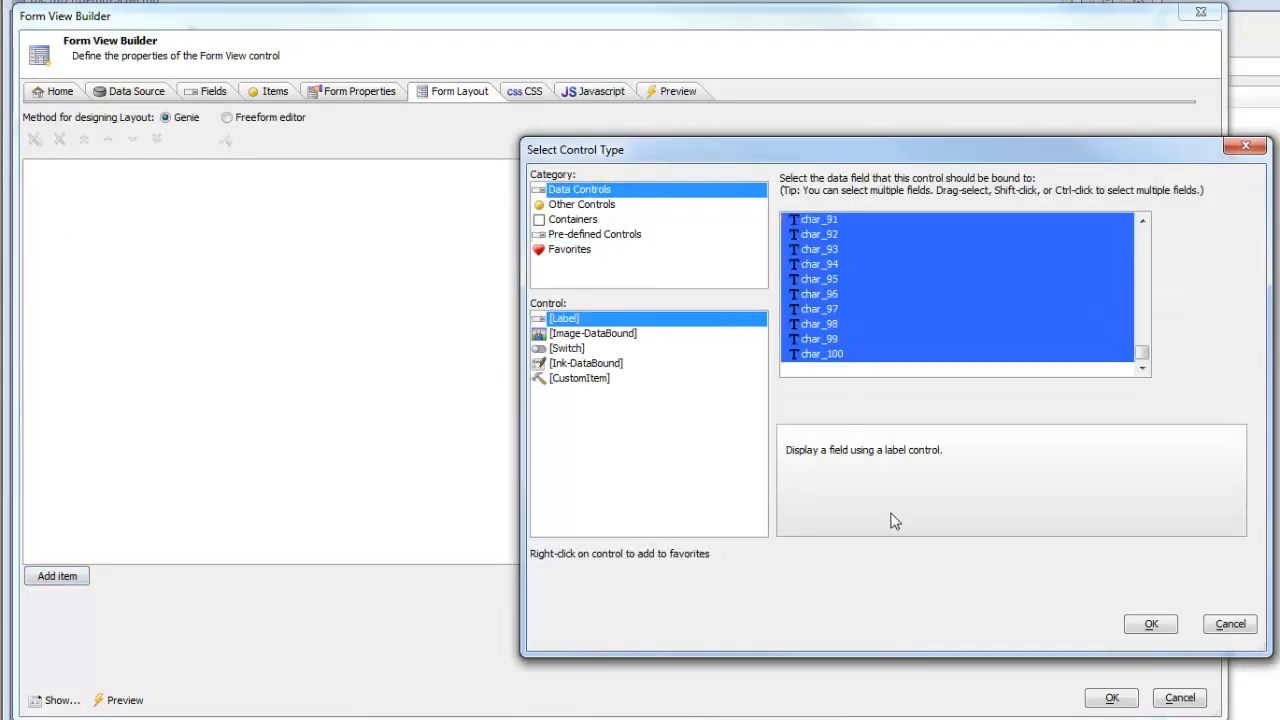
click(1156, 628)
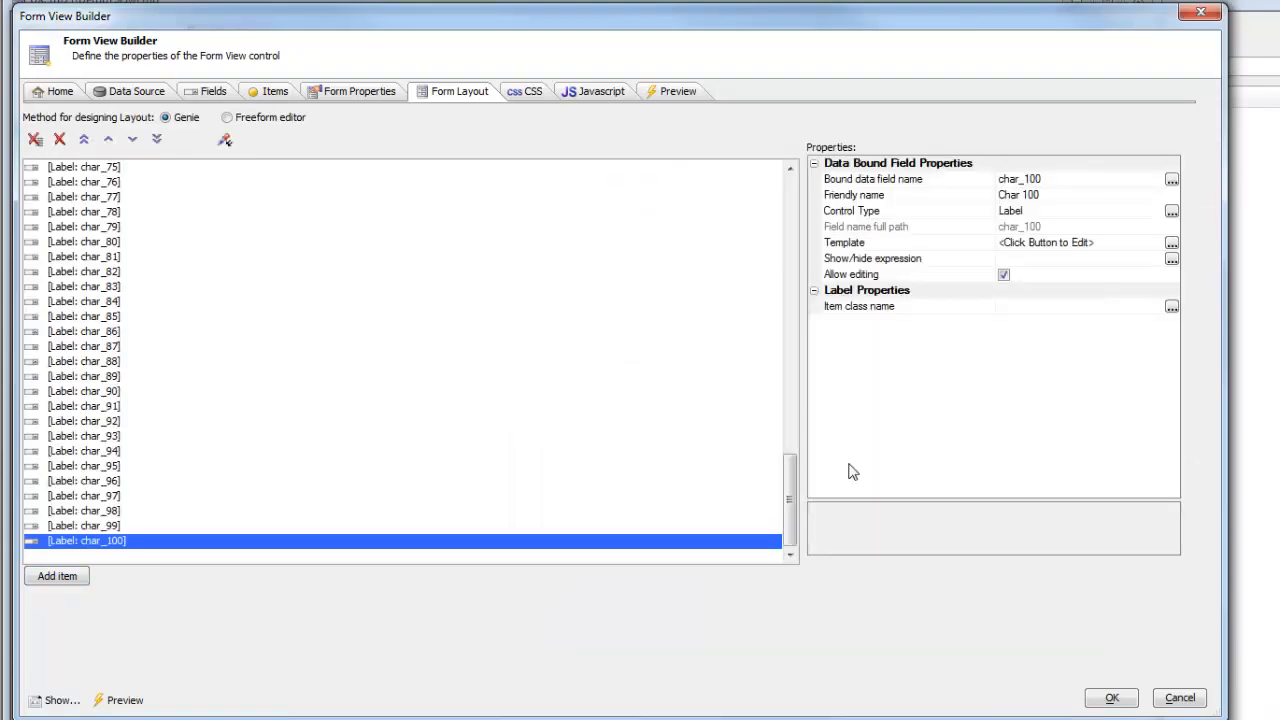
drag(786, 530, 757, 254)
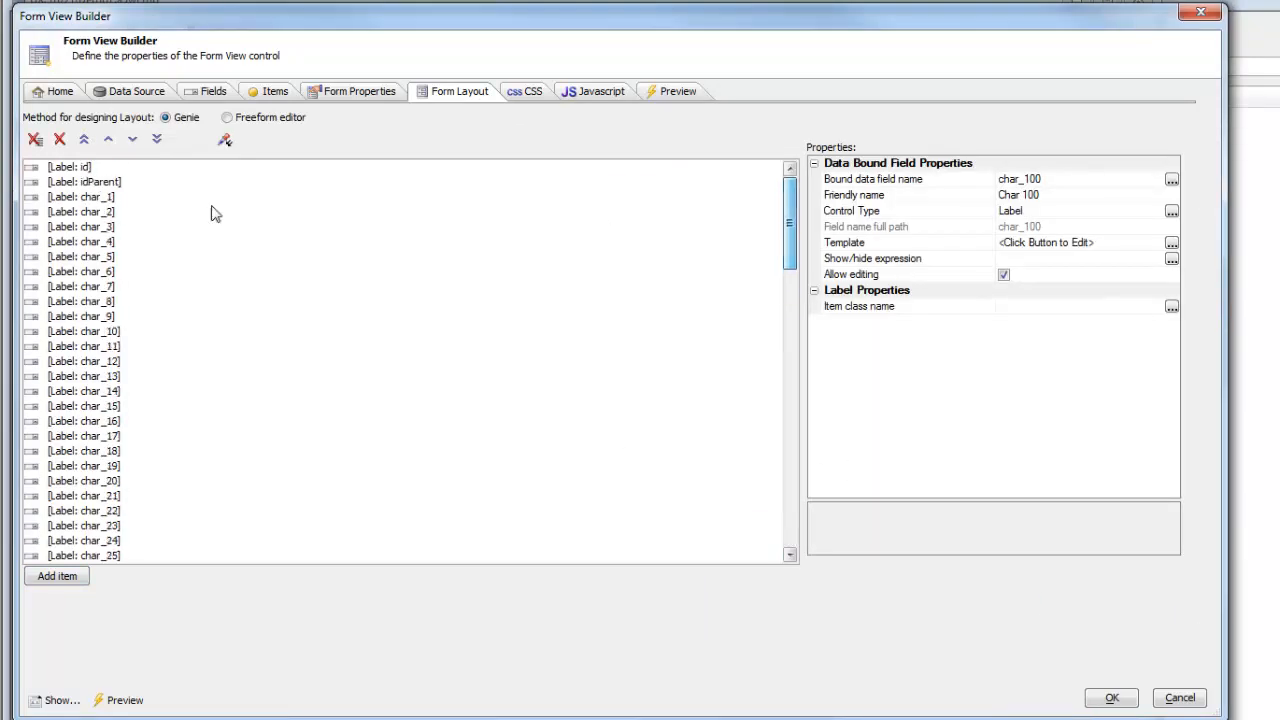
Step: Wrap all id, idParent and char labels in a LayoutContainer with Column layout type
drag(55, 178, 185, 652)
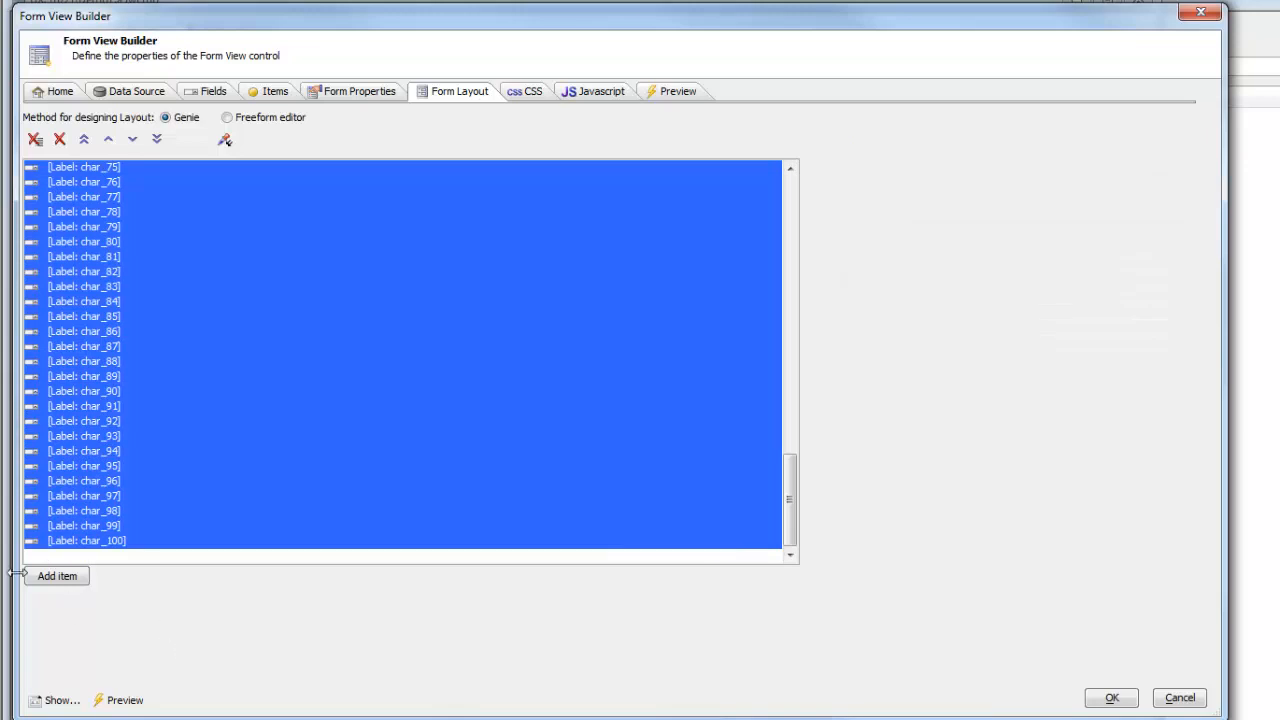
click(50, 580)
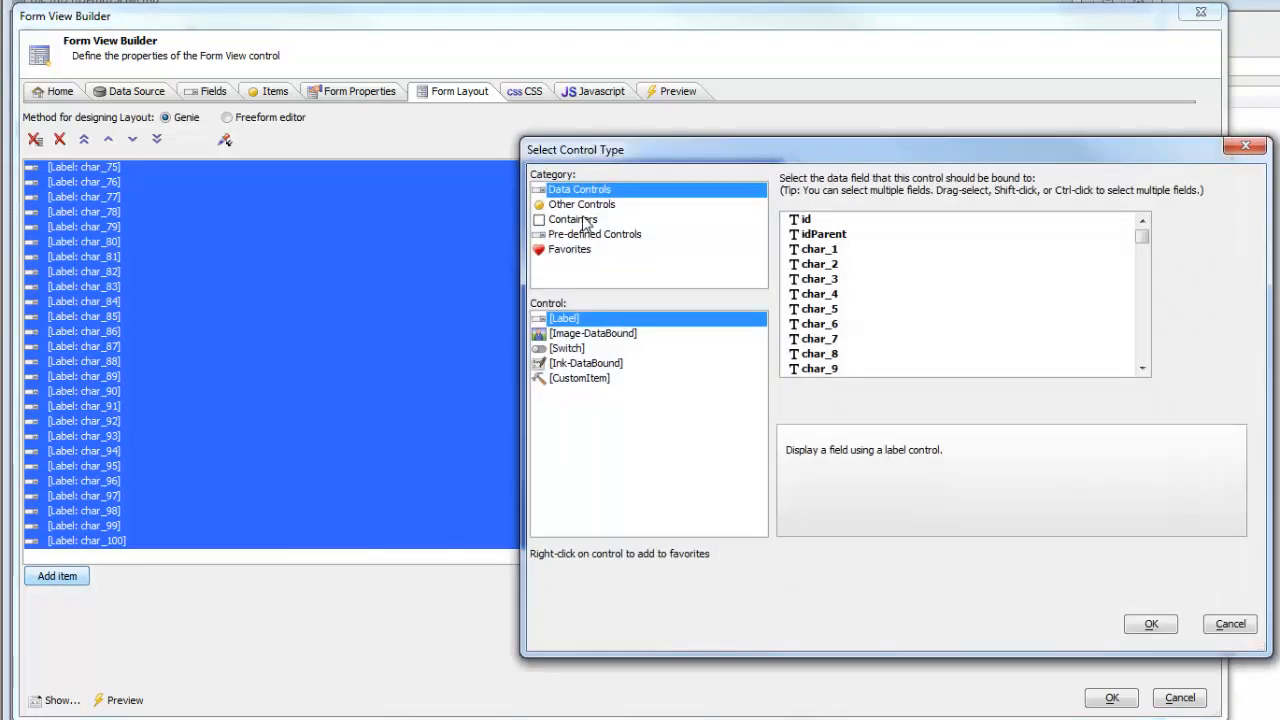
click(575, 220)
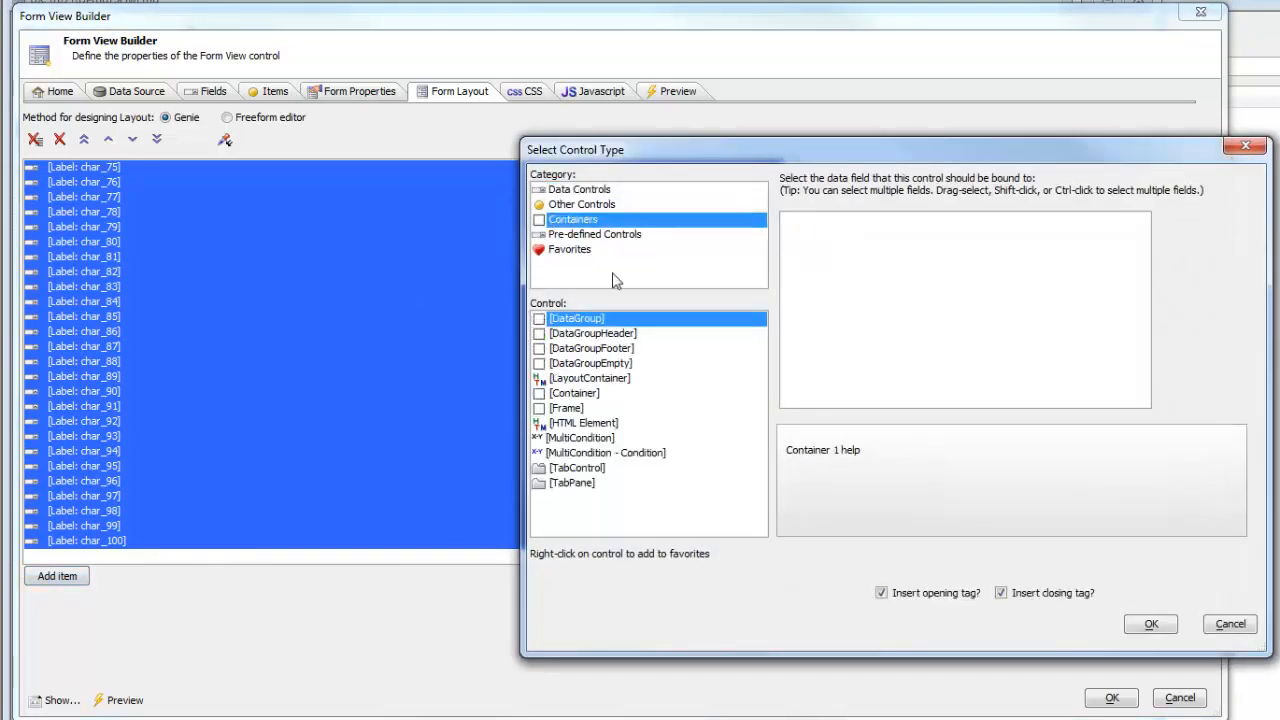
click(592, 379)
click(942, 192)
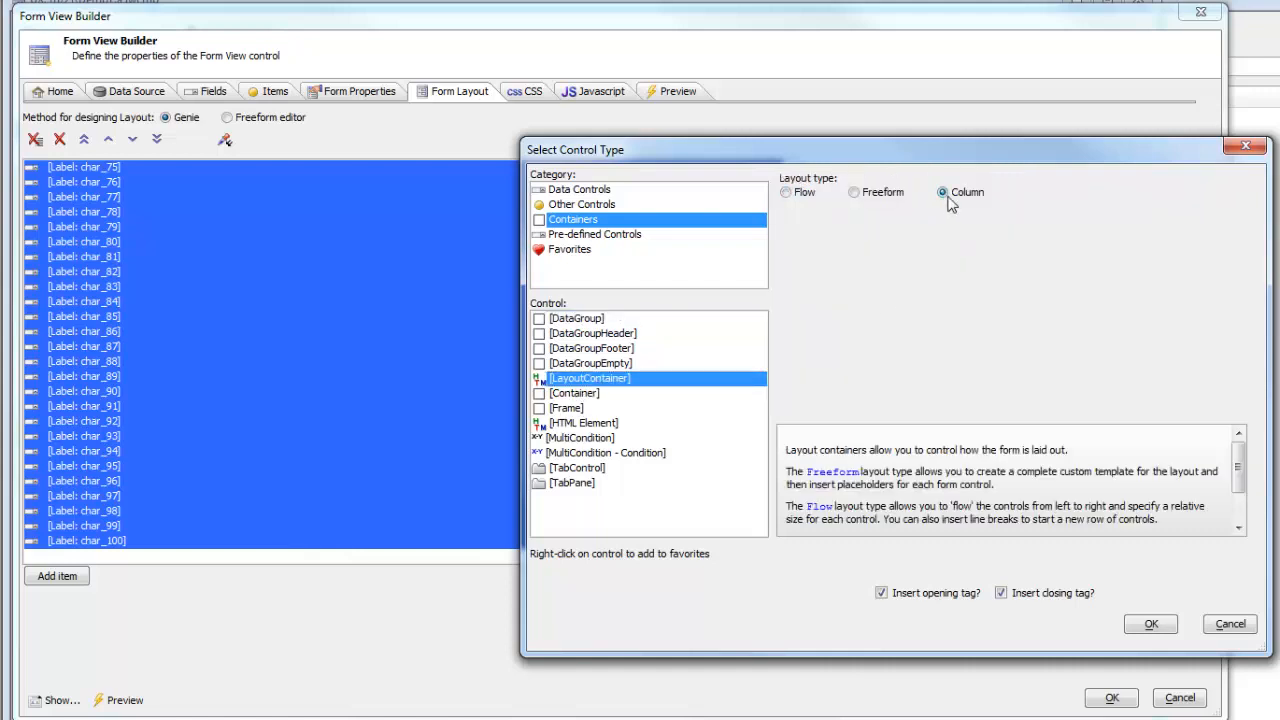
click(1148, 626)
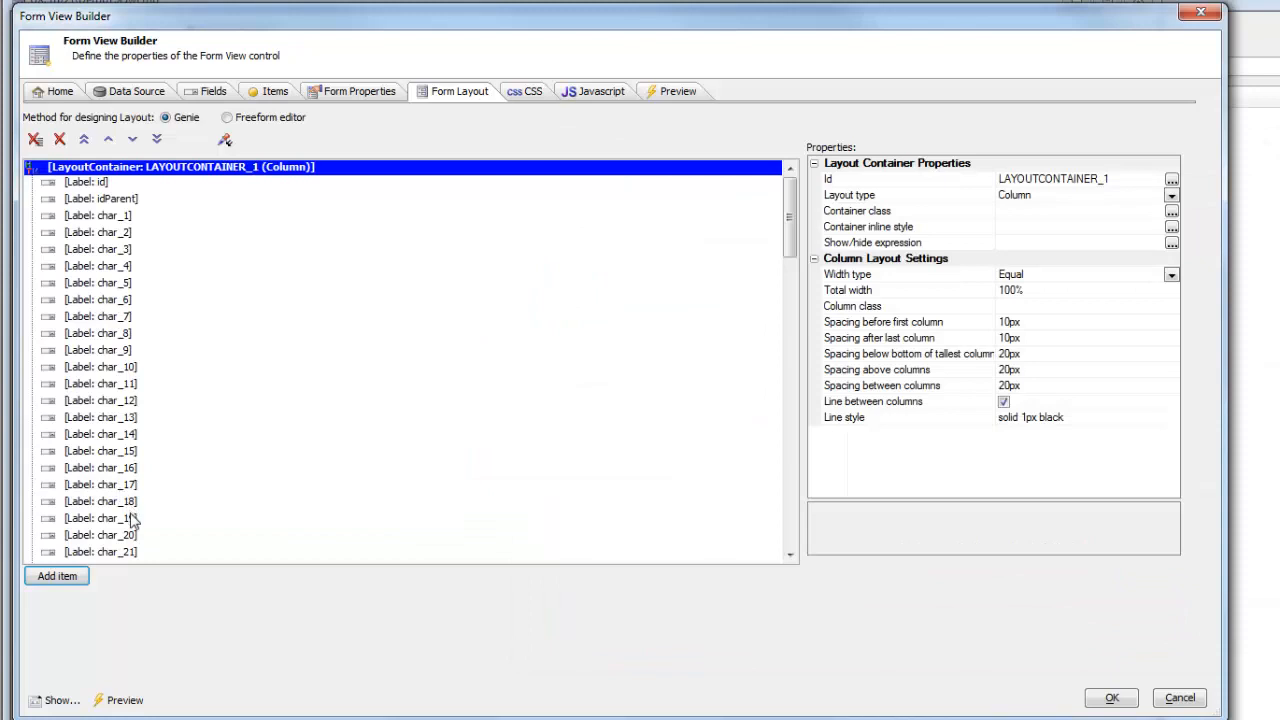
Step: Insert column breaks after the char_19 and char_40 labels
click(132, 518)
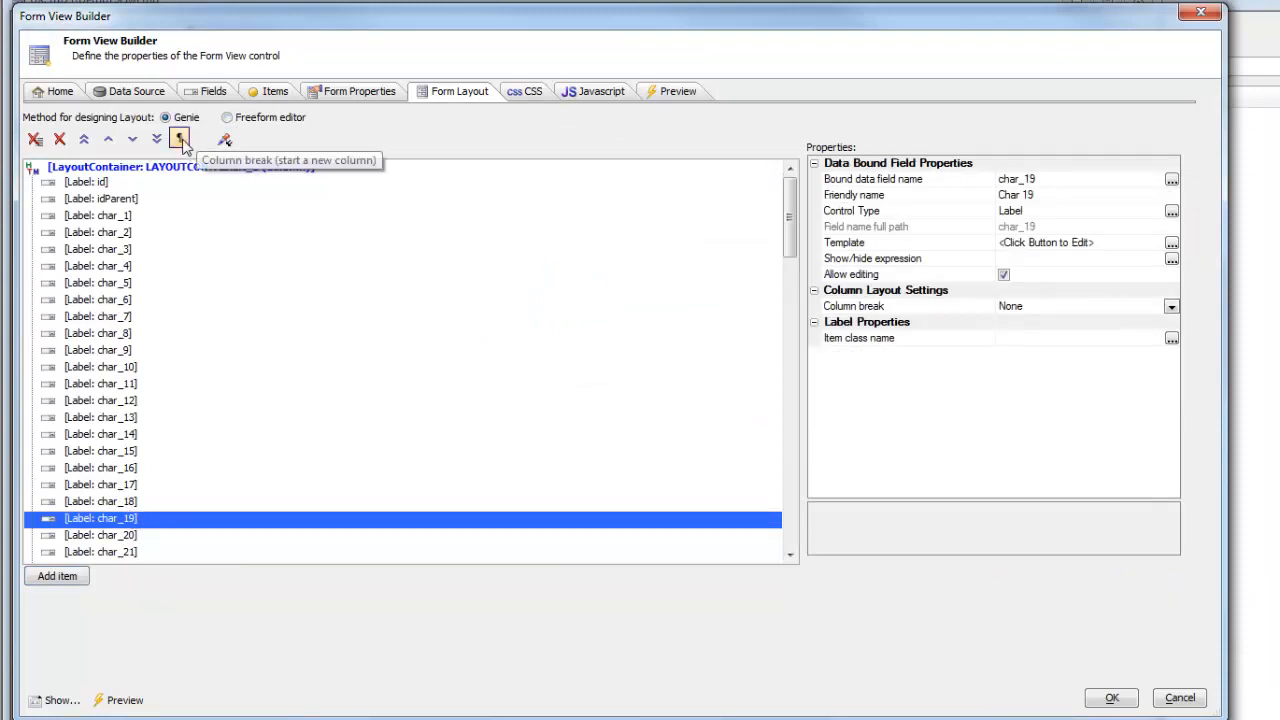
click(179, 139)
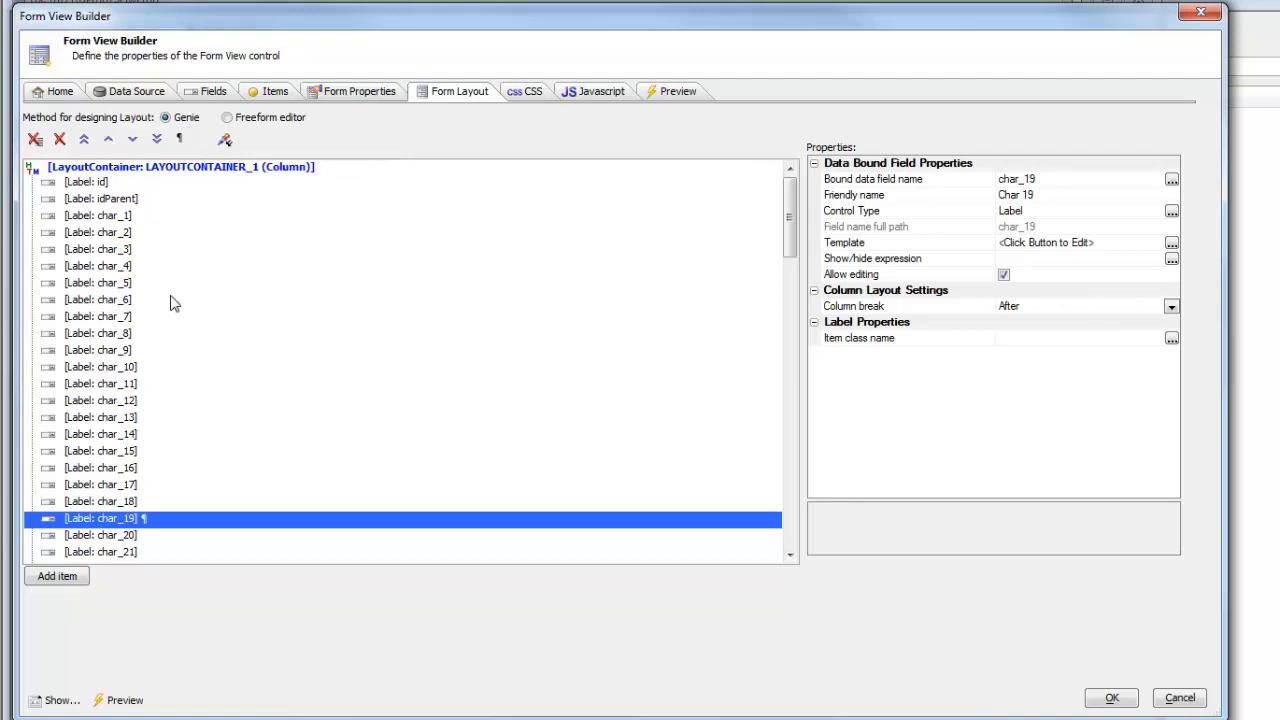
scroll(175, 310, down, 8)
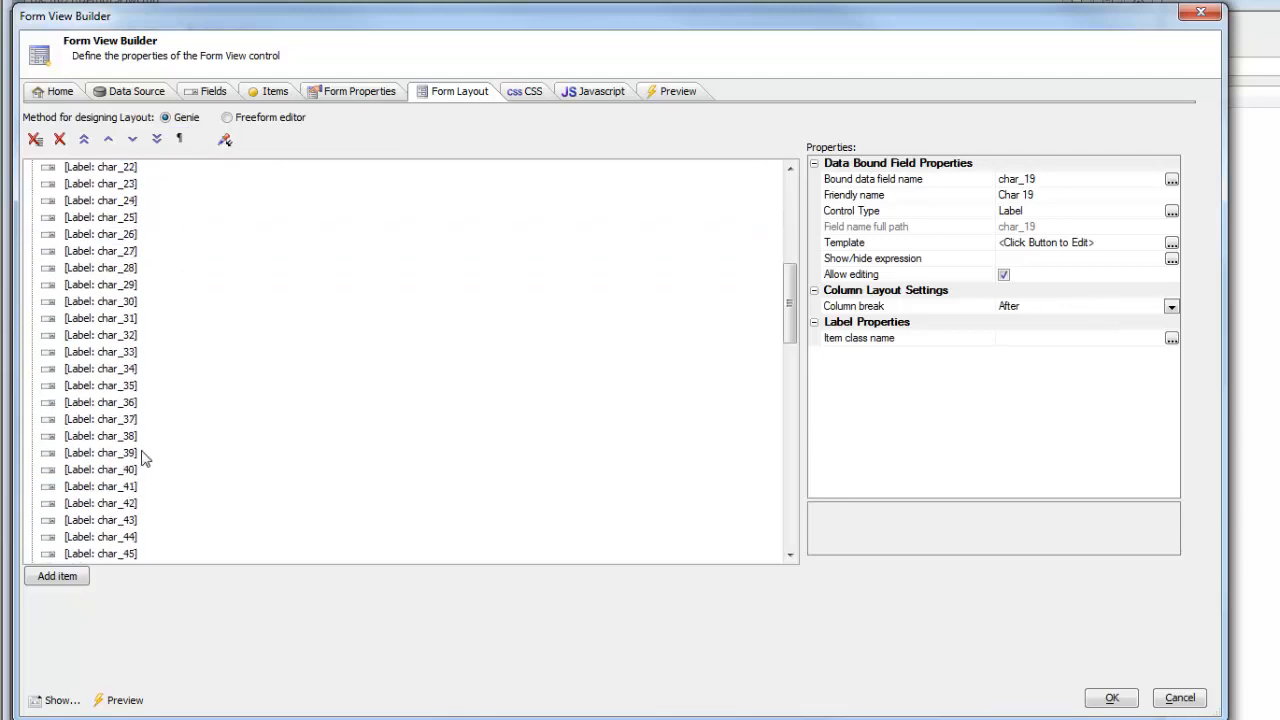
click(142, 453)
click(145, 469)
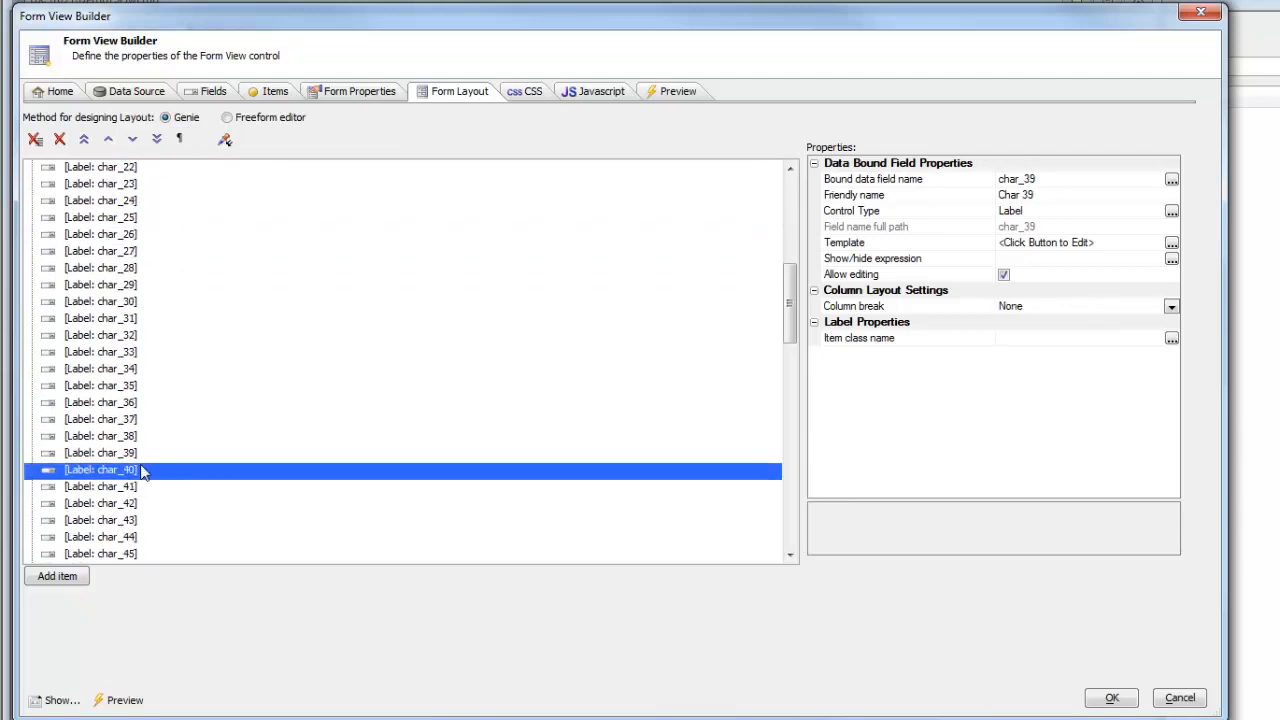
click(179, 139)
Step: Insert column breaks after the char_60 and char_80 labels
scroll(150, 450, down, 6)
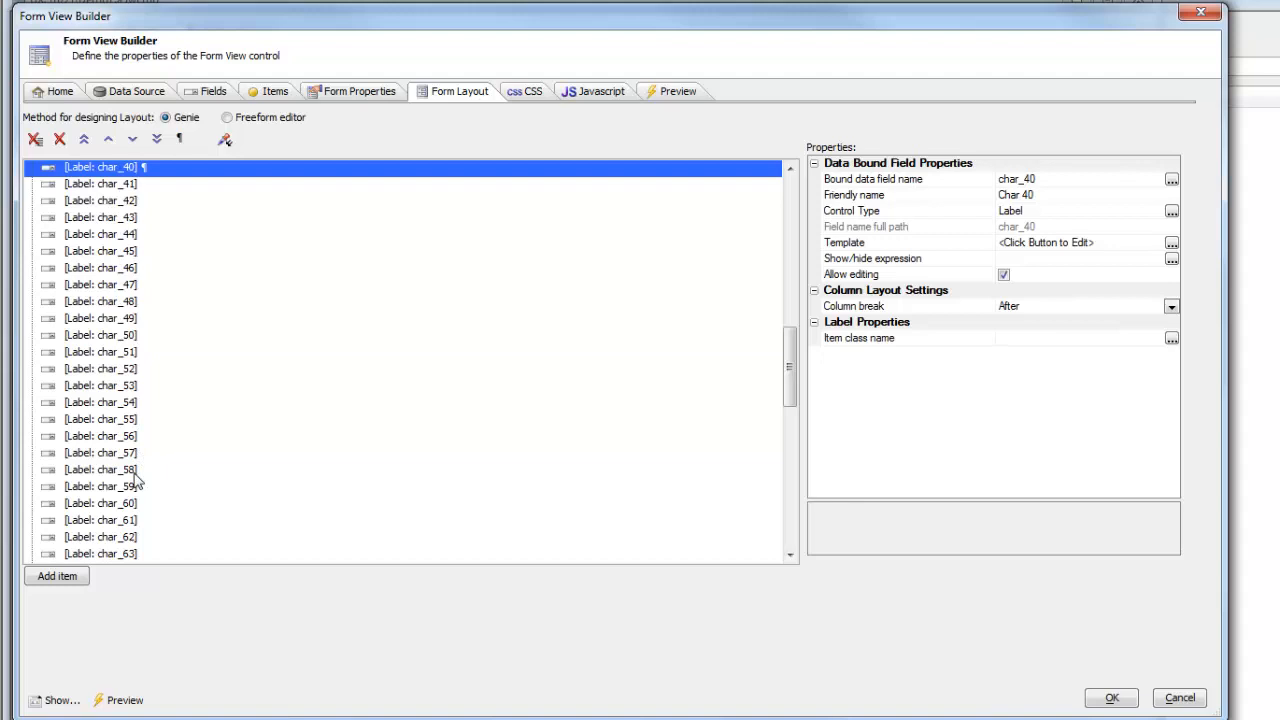
click(130, 504)
click(179, 139)
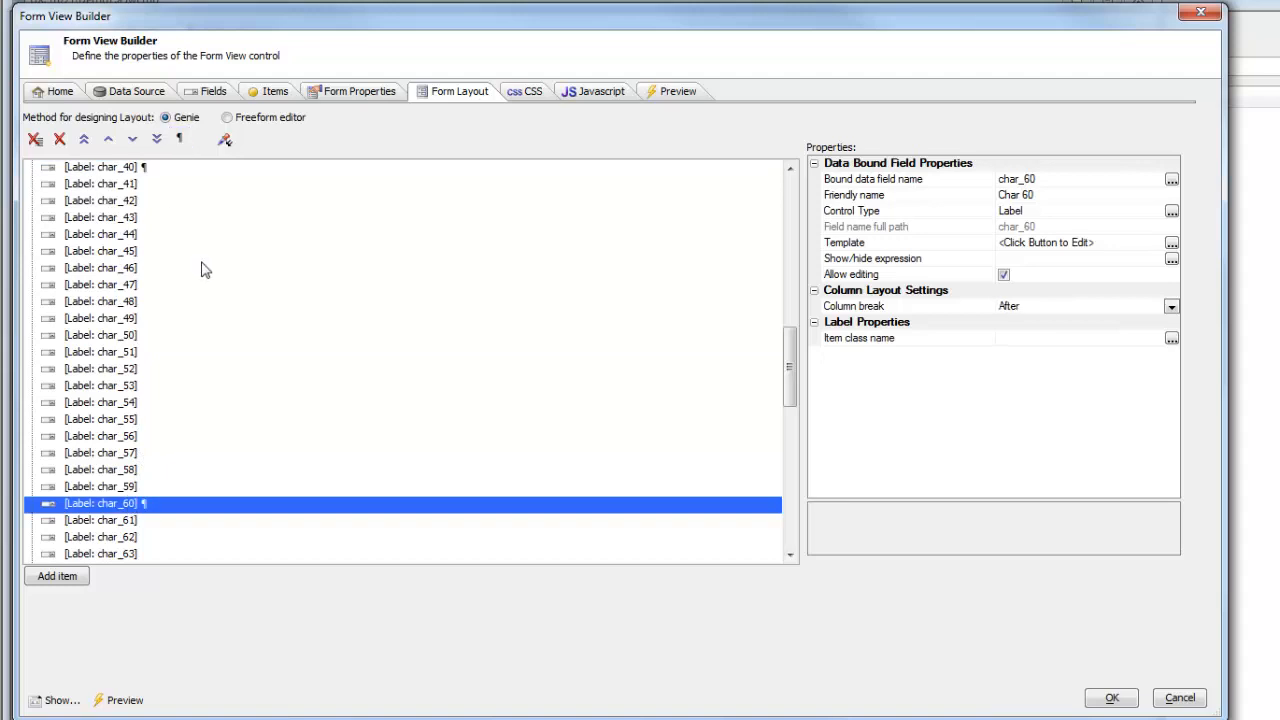
scroll(215, 300, down, 8)
click(124, 439)
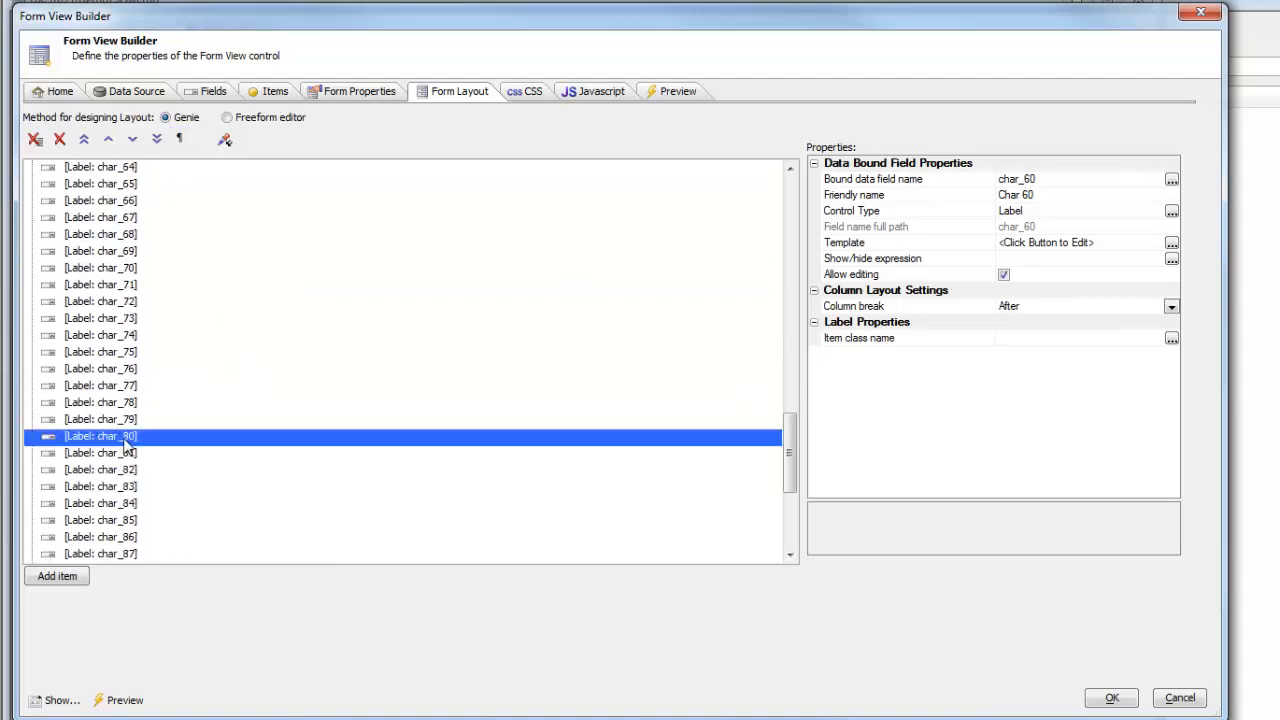
click(181, 140)
drag(790, 450, 671, 183)
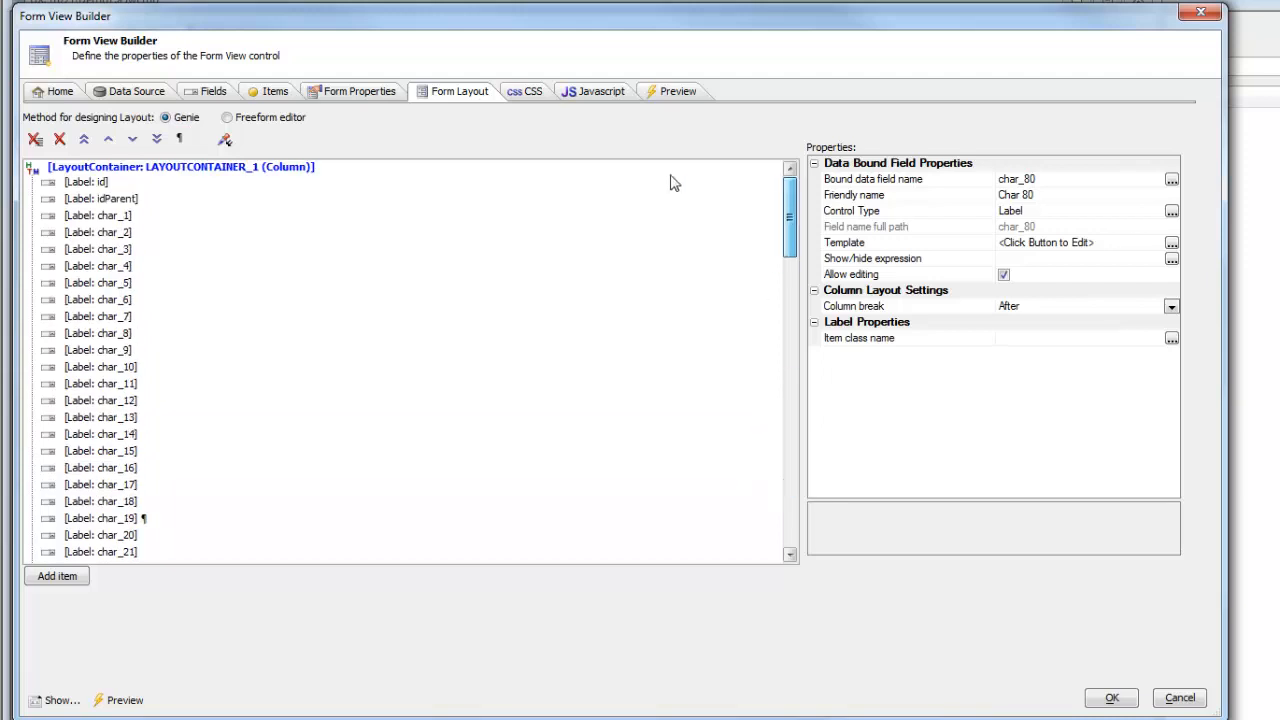
click(196, 174)
Step: Add Save Form Edits and Cancel Edits buttons above LAYOUTCONTAINER_1 and close the Form View Builder
click(57, 576)
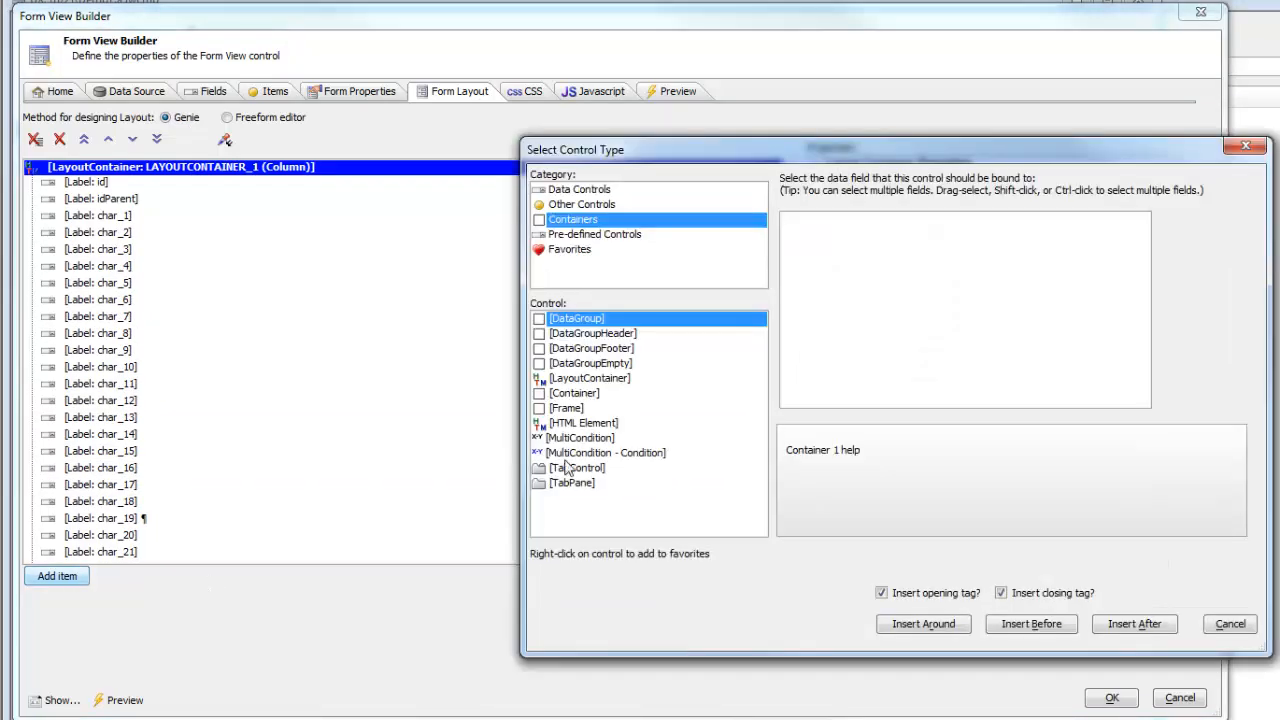
click(580, 235)
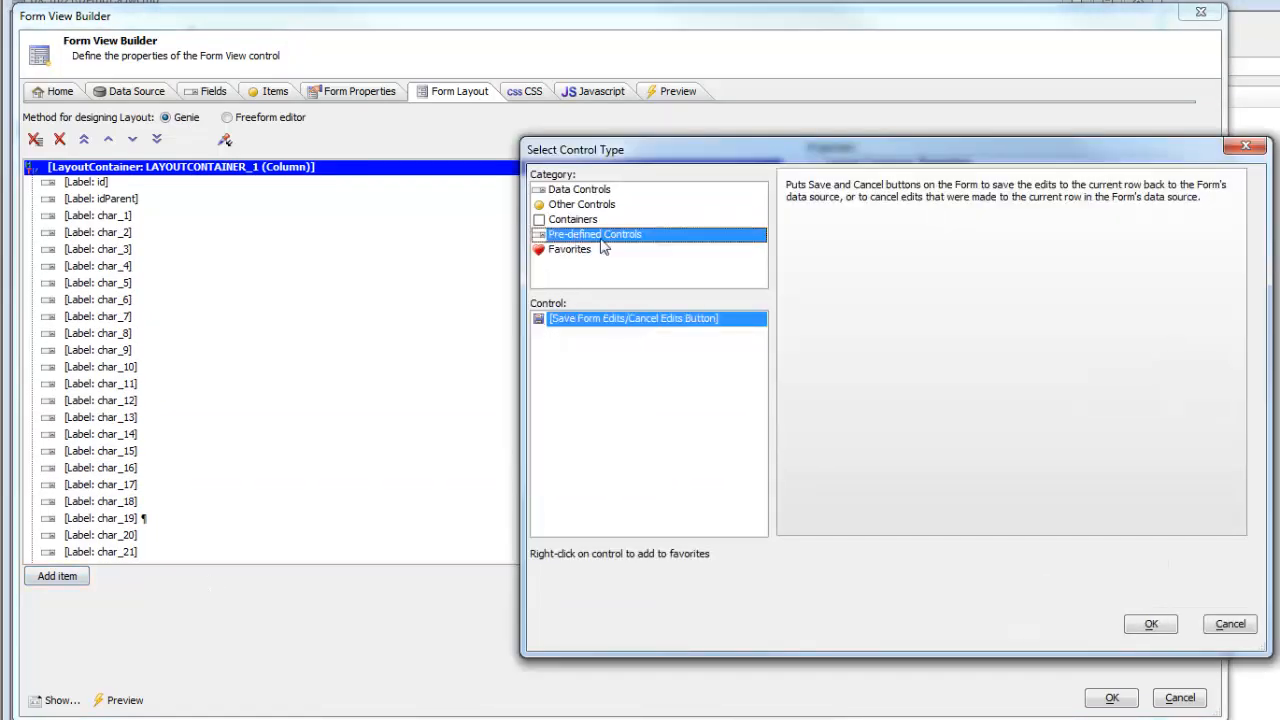
click(1150, 624)
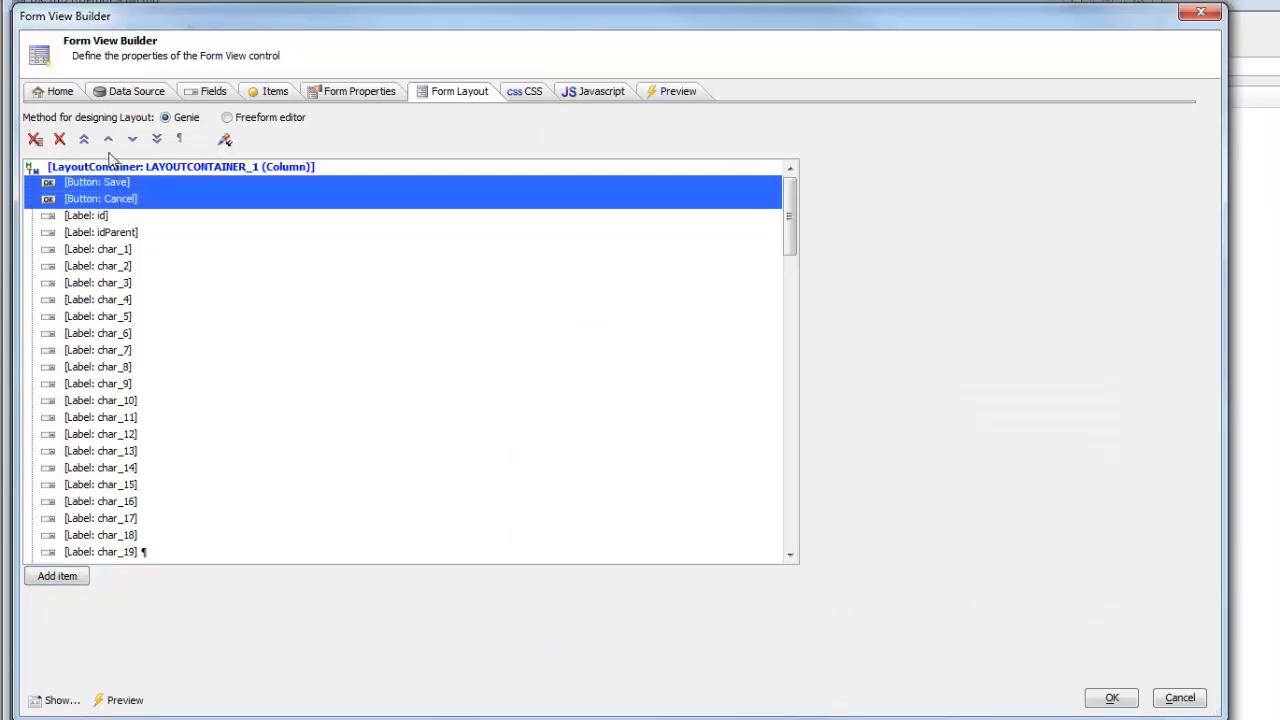
click(108, 140)
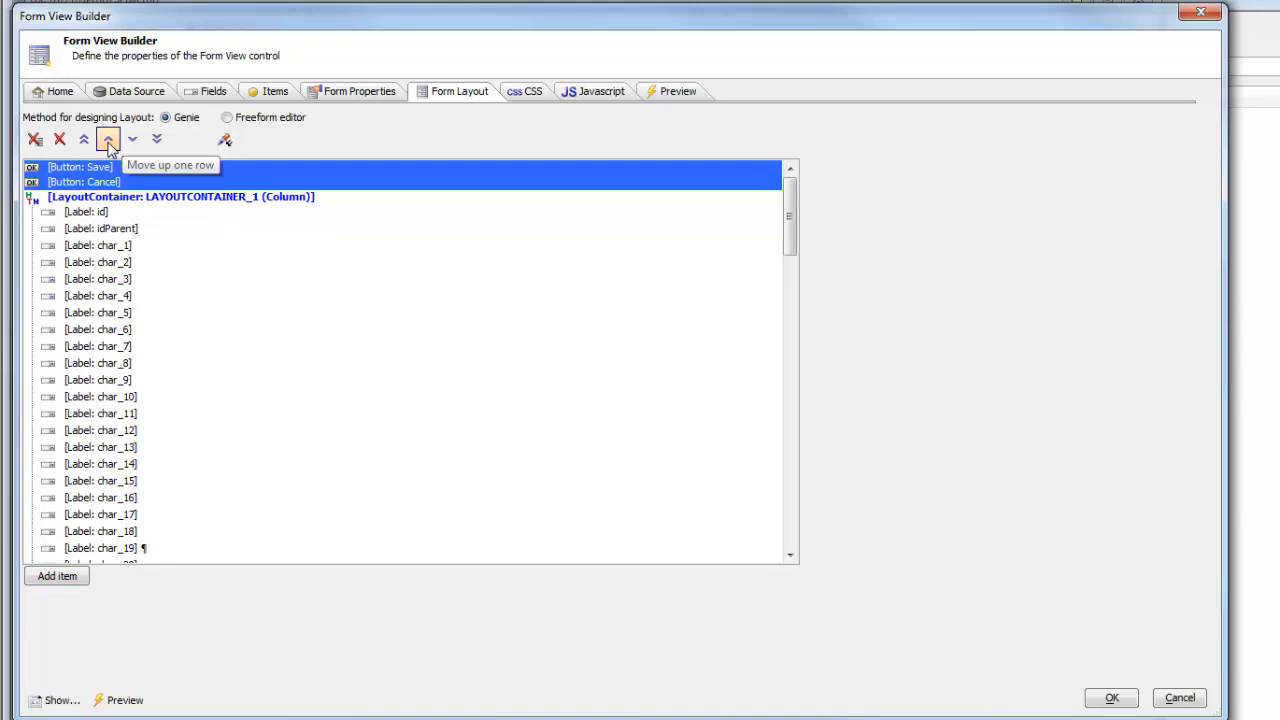
click(1112, 698)
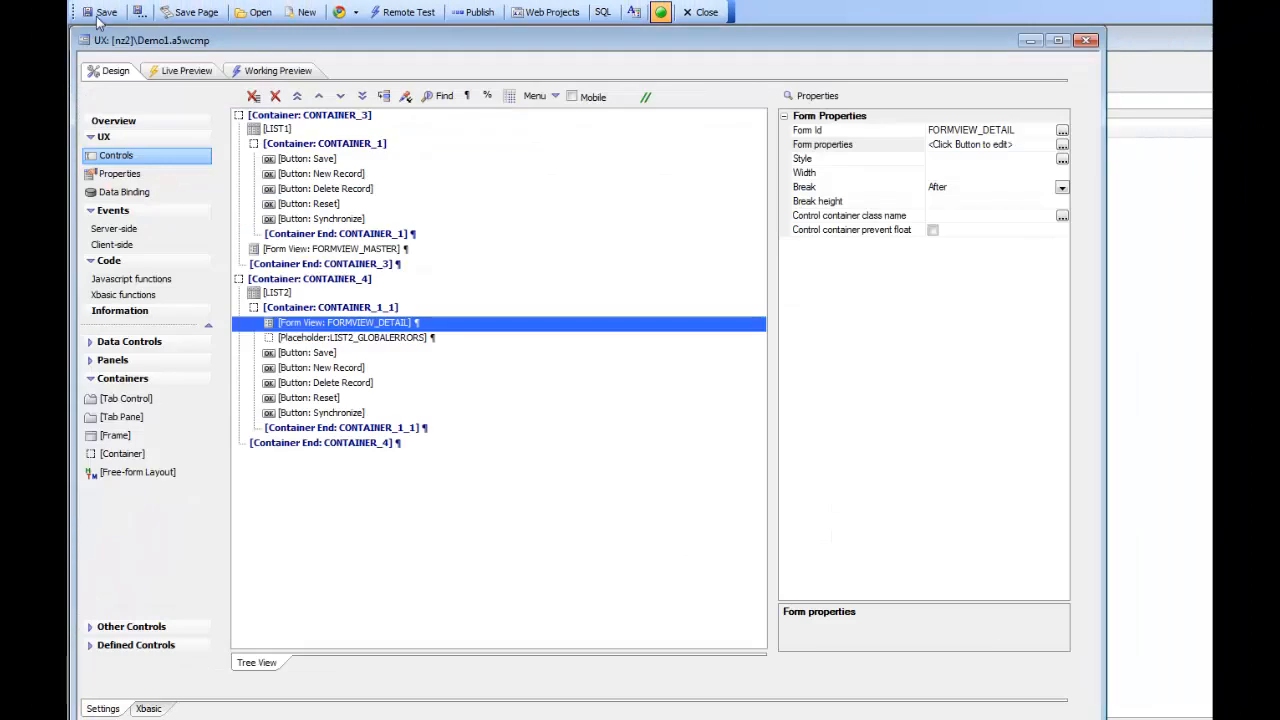
click(287, 71)
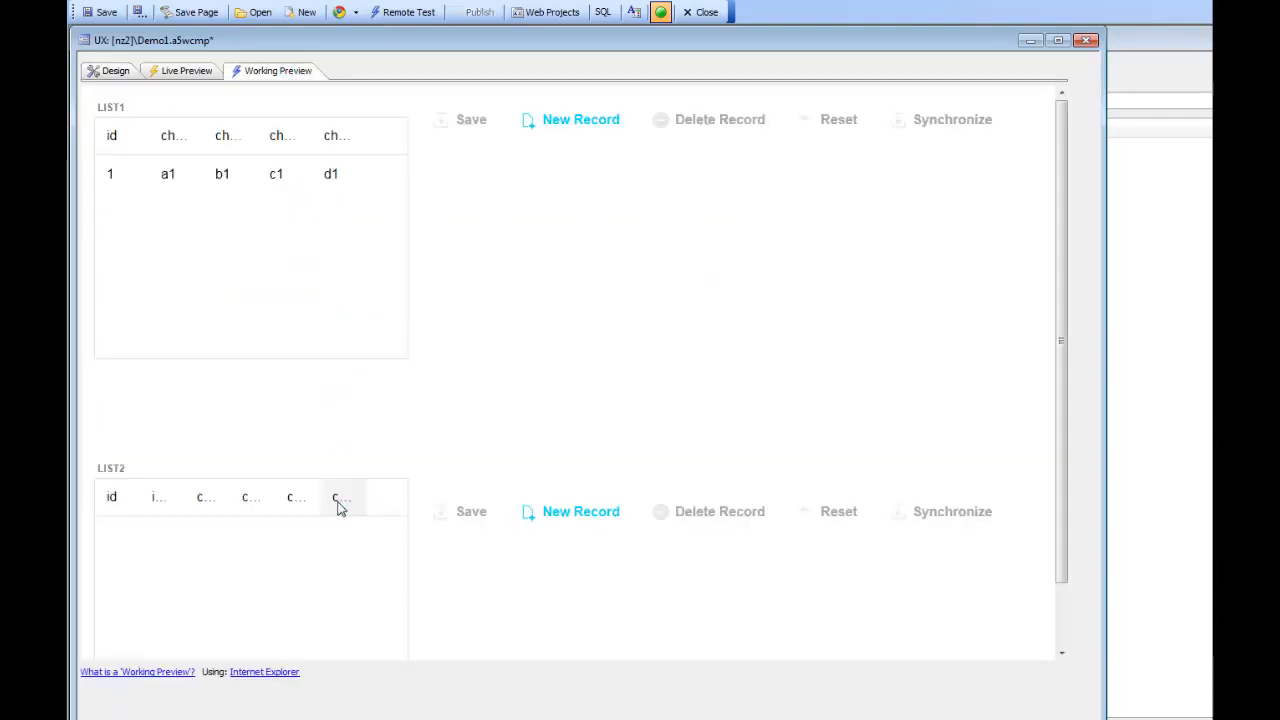
click(228, 178)
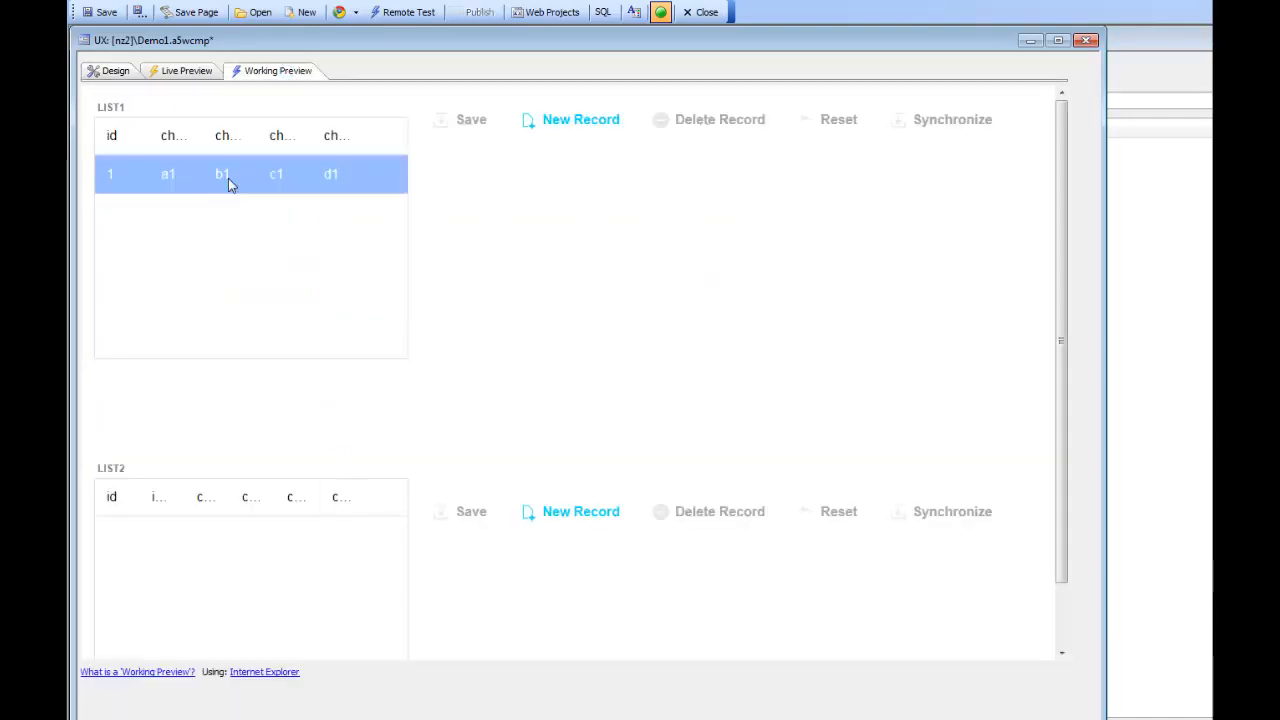
scroll(663, 403, down, 4)
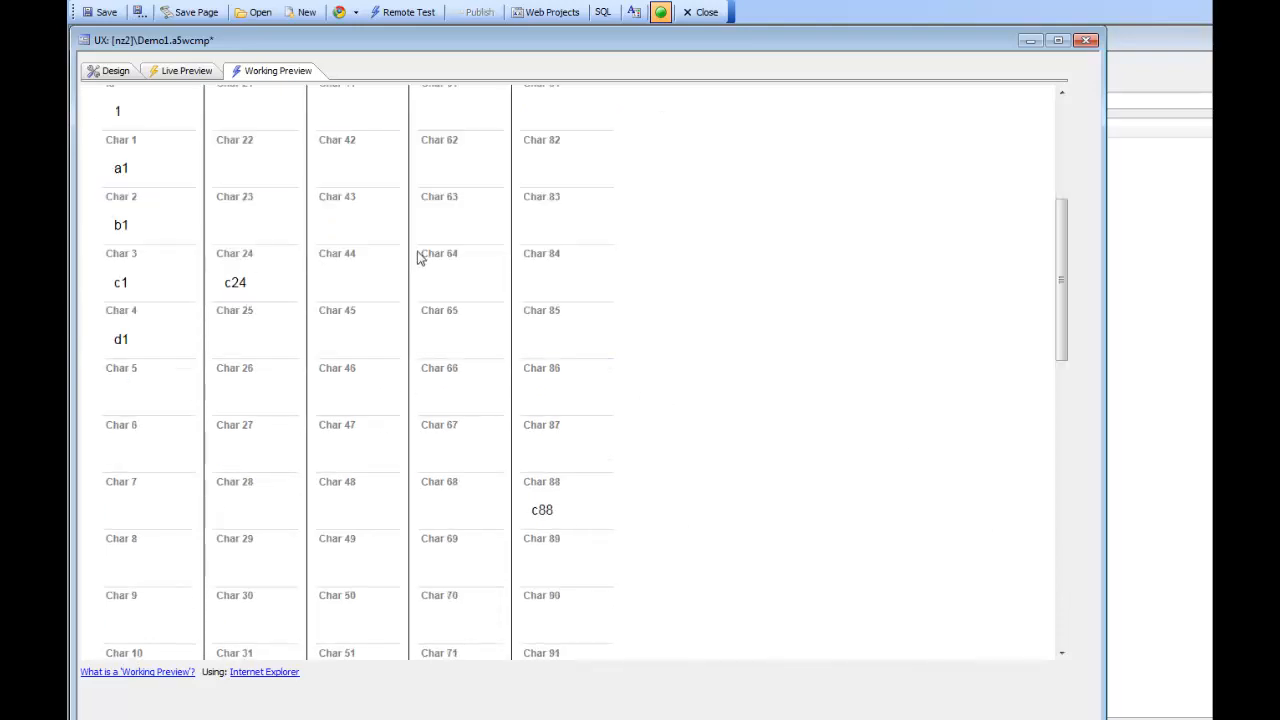
scroll(728, 370, down, 12)
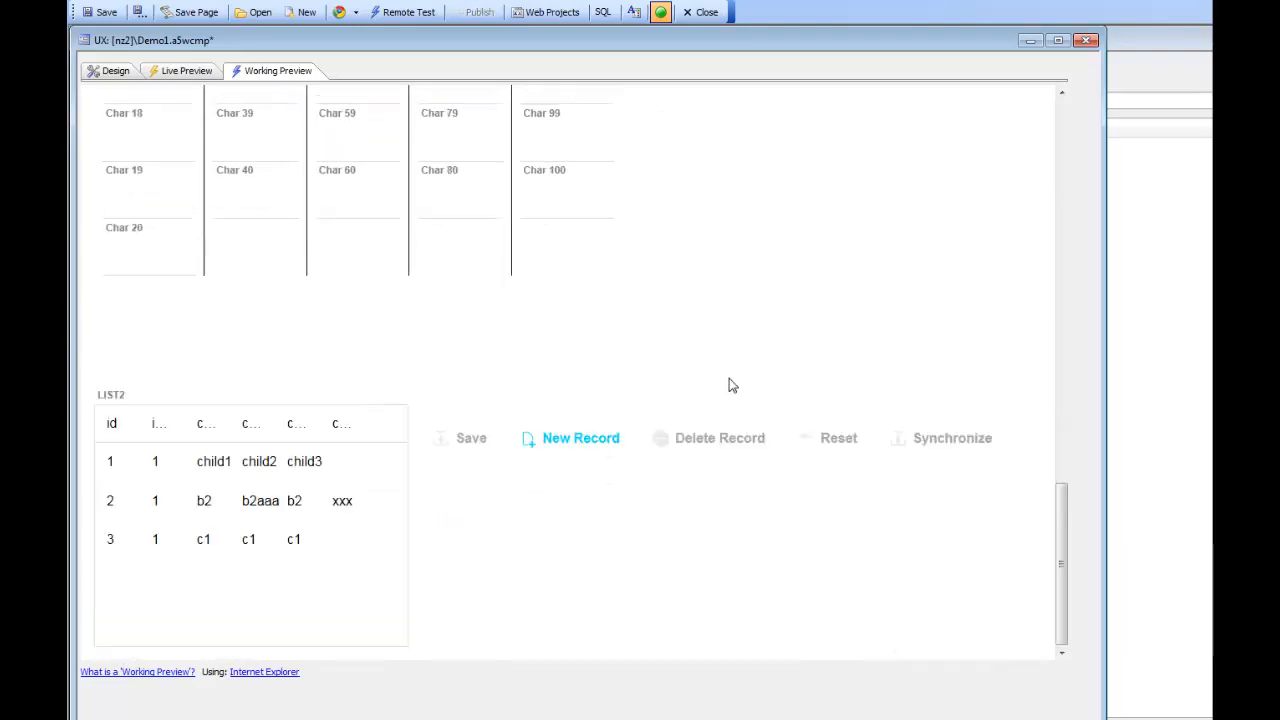
click(227, 519)
click(240, 537)
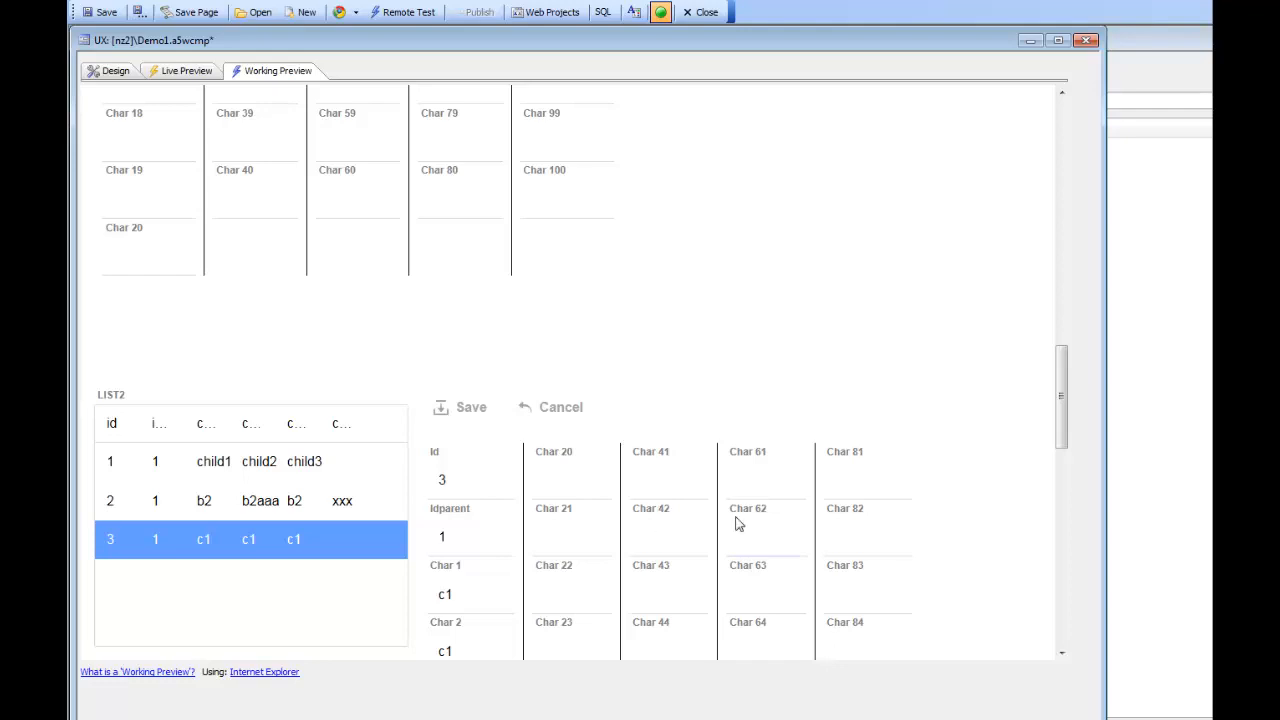
drag(1068, 415, 1043, 151)
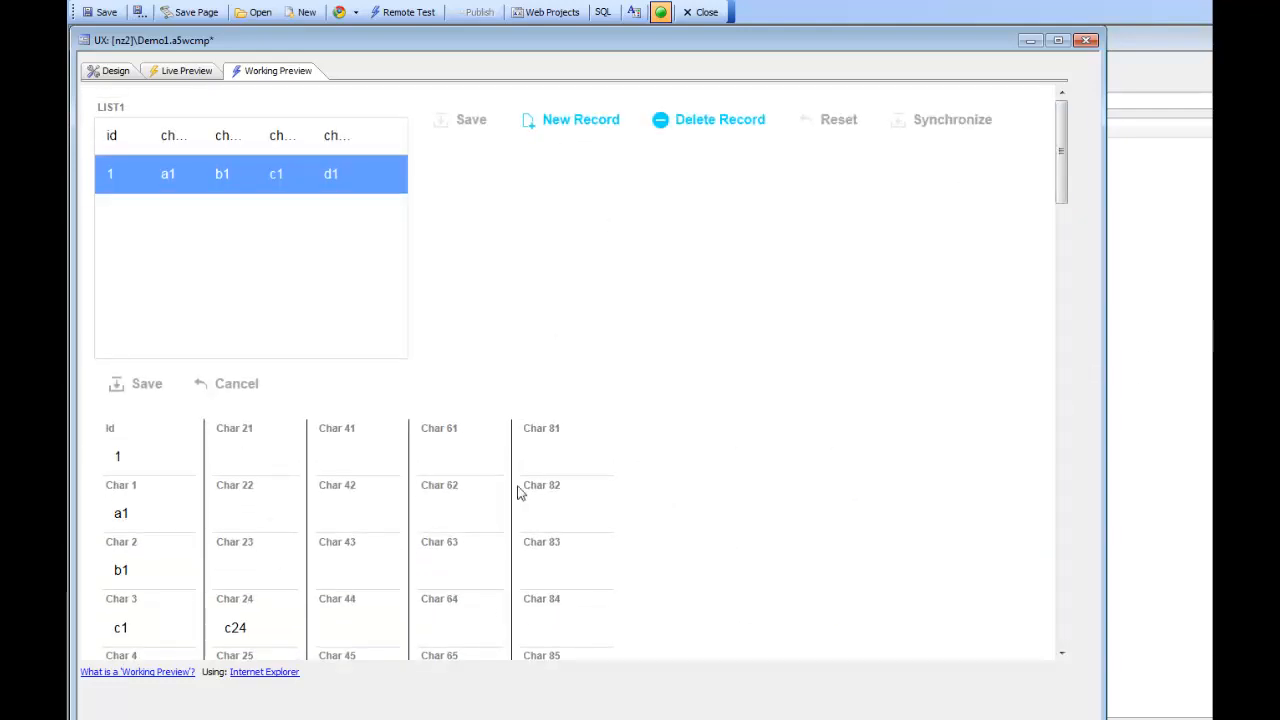
click(110, 74)
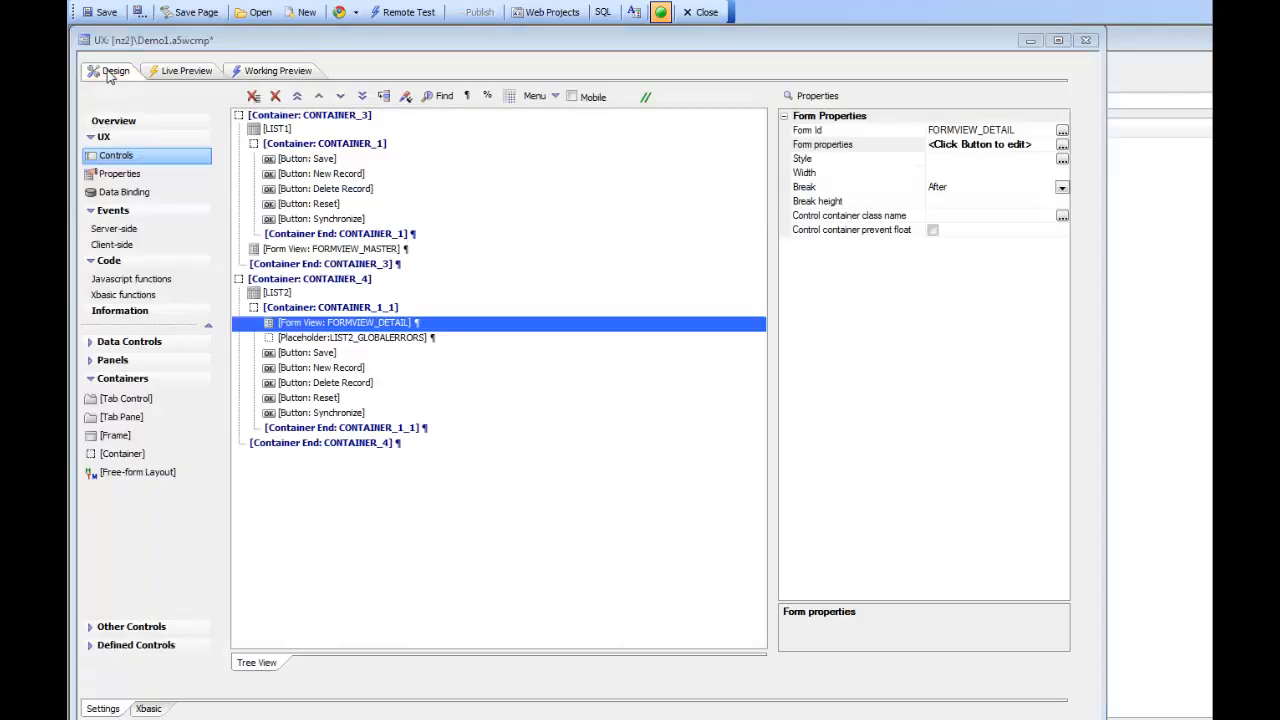
Step: Insert a new container after CONTAINER_3 and turn off the break after CONTAINER_3
click(332, 265)
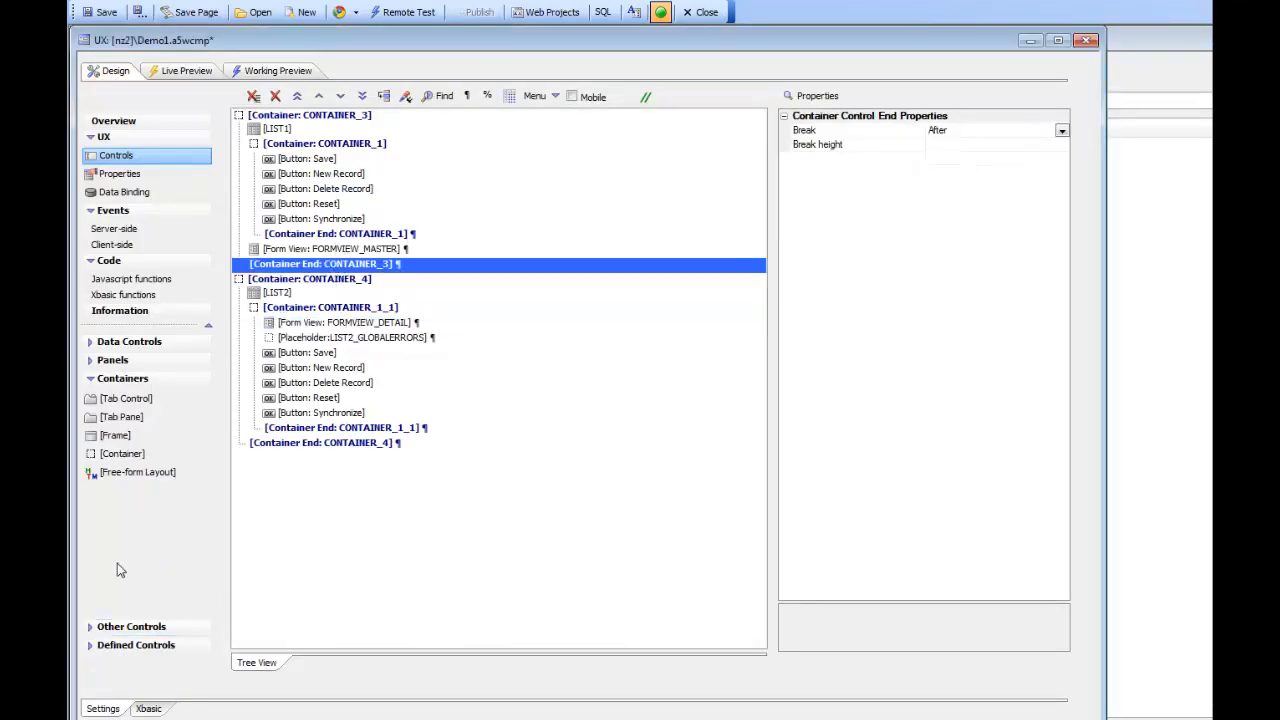
double_click(122, 454)
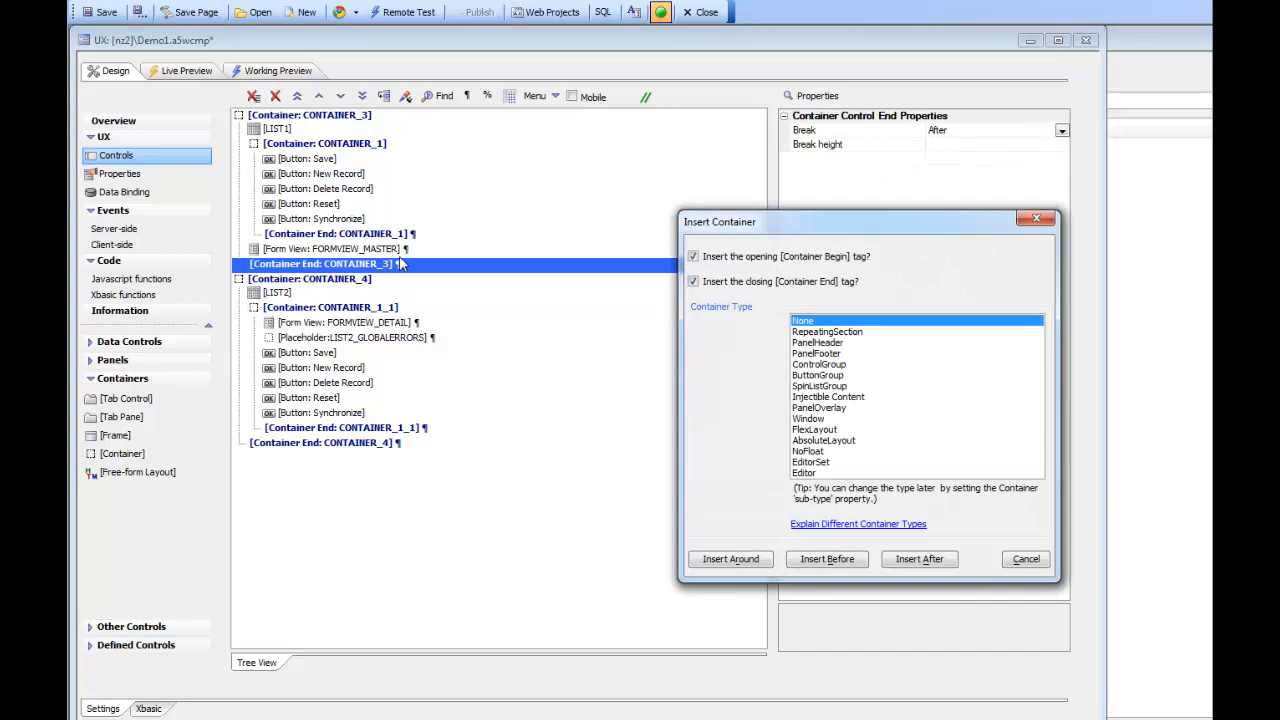
click(918, 559)
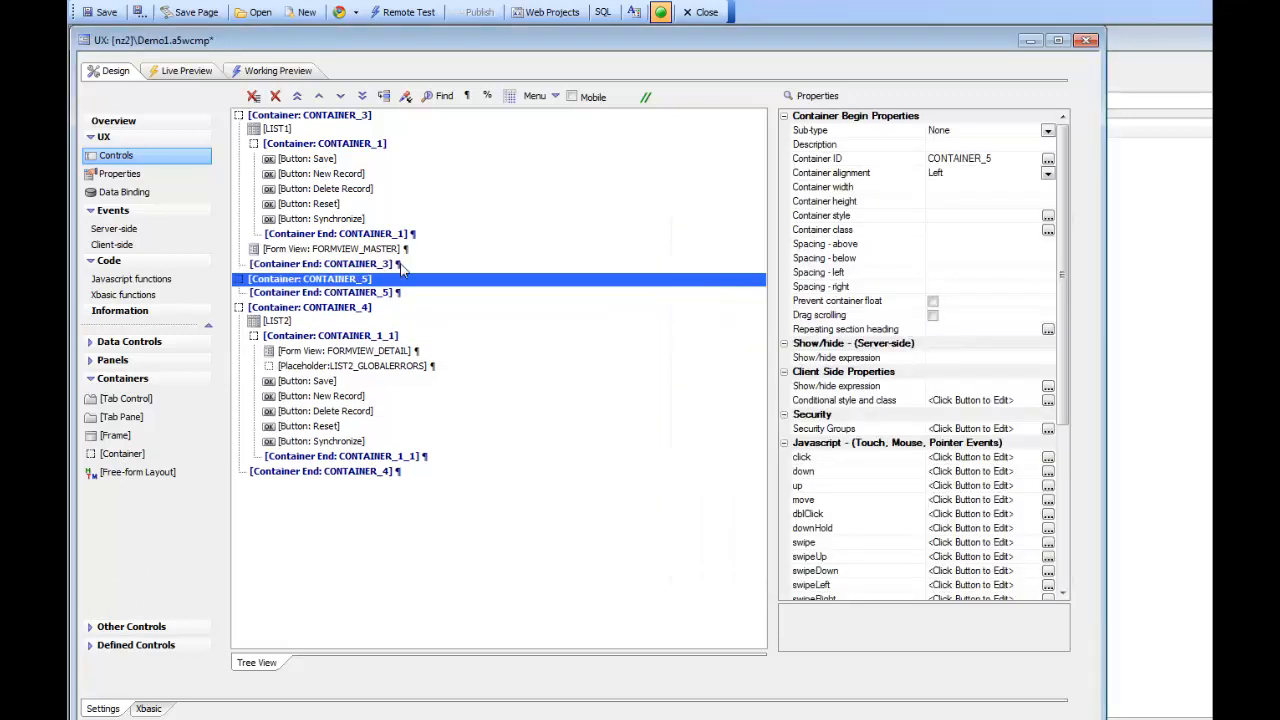
click(380, 264)
right_click(380, 265)
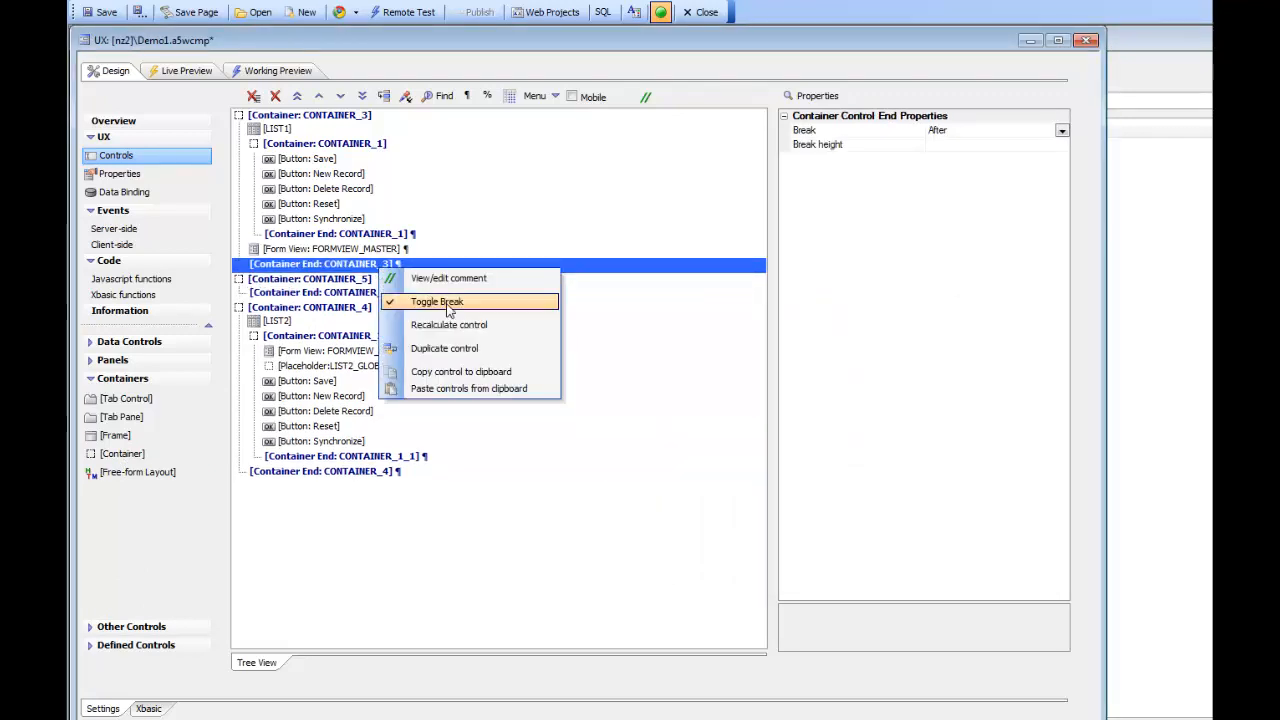
click(430, 302)
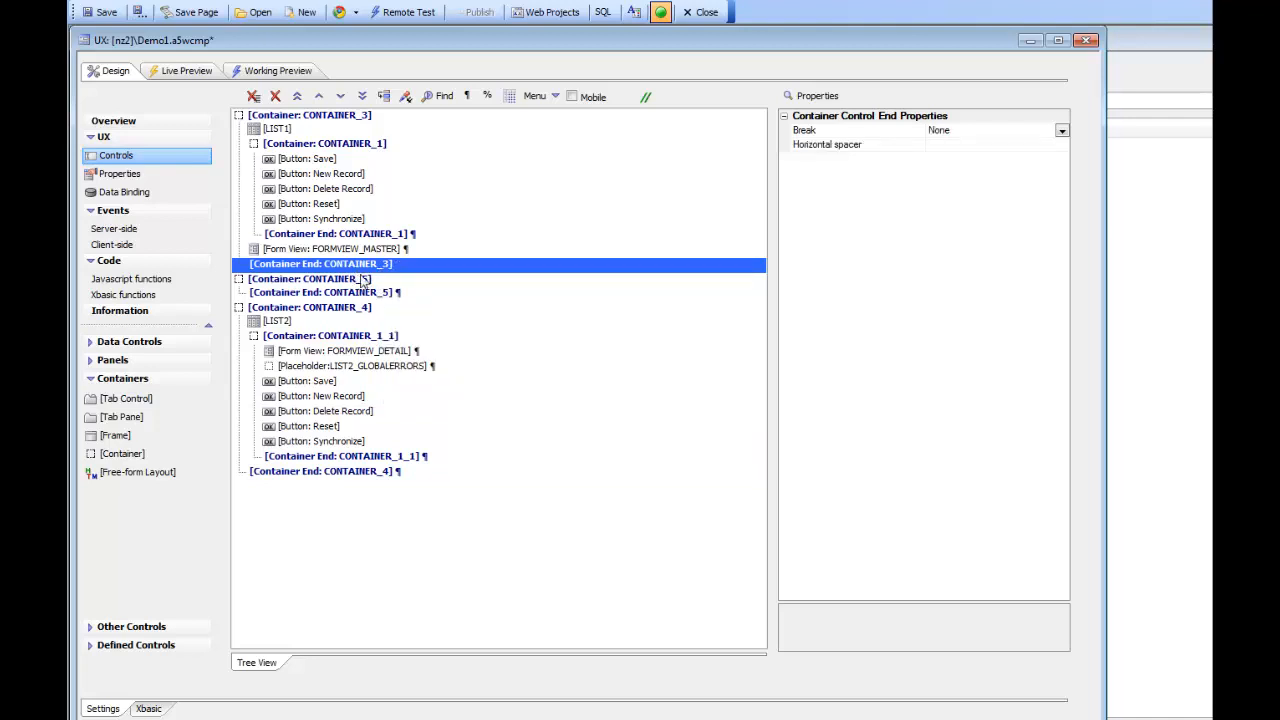
Step: Insert an EditorSet container, EDITORSET_2, inside the new CONTAINER_5
click(355, 281)
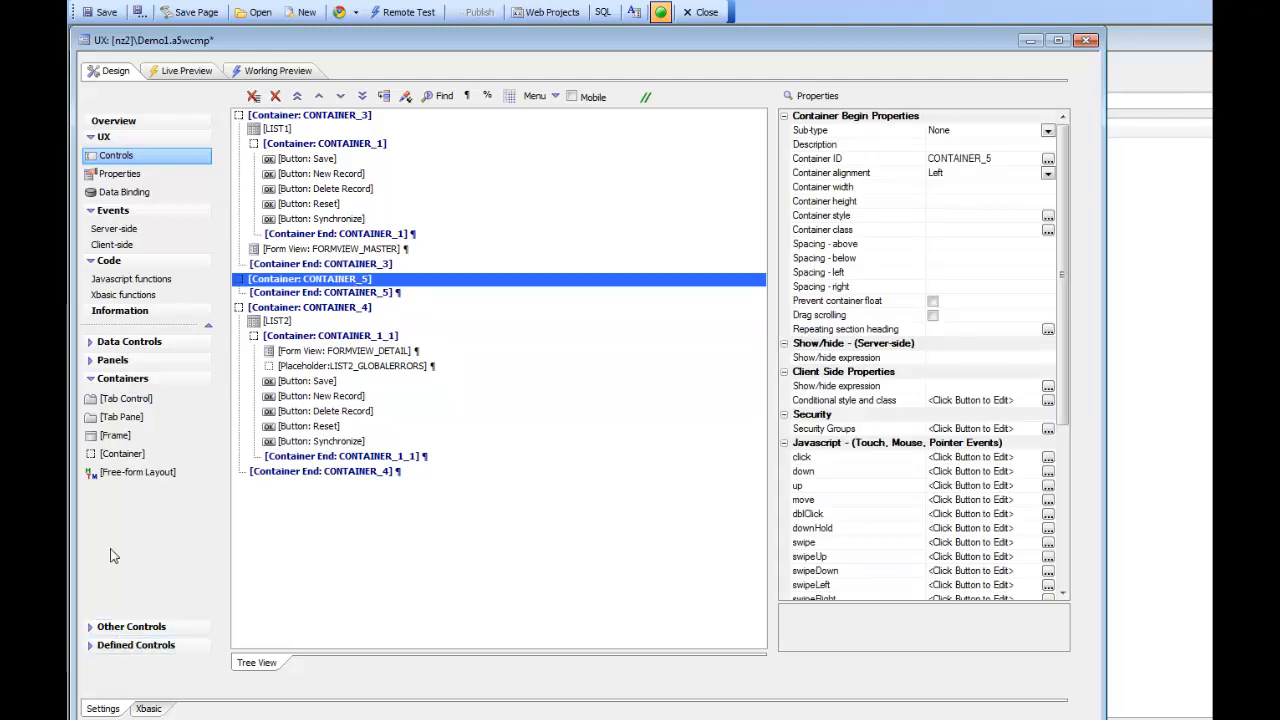
double_click(121, 455)
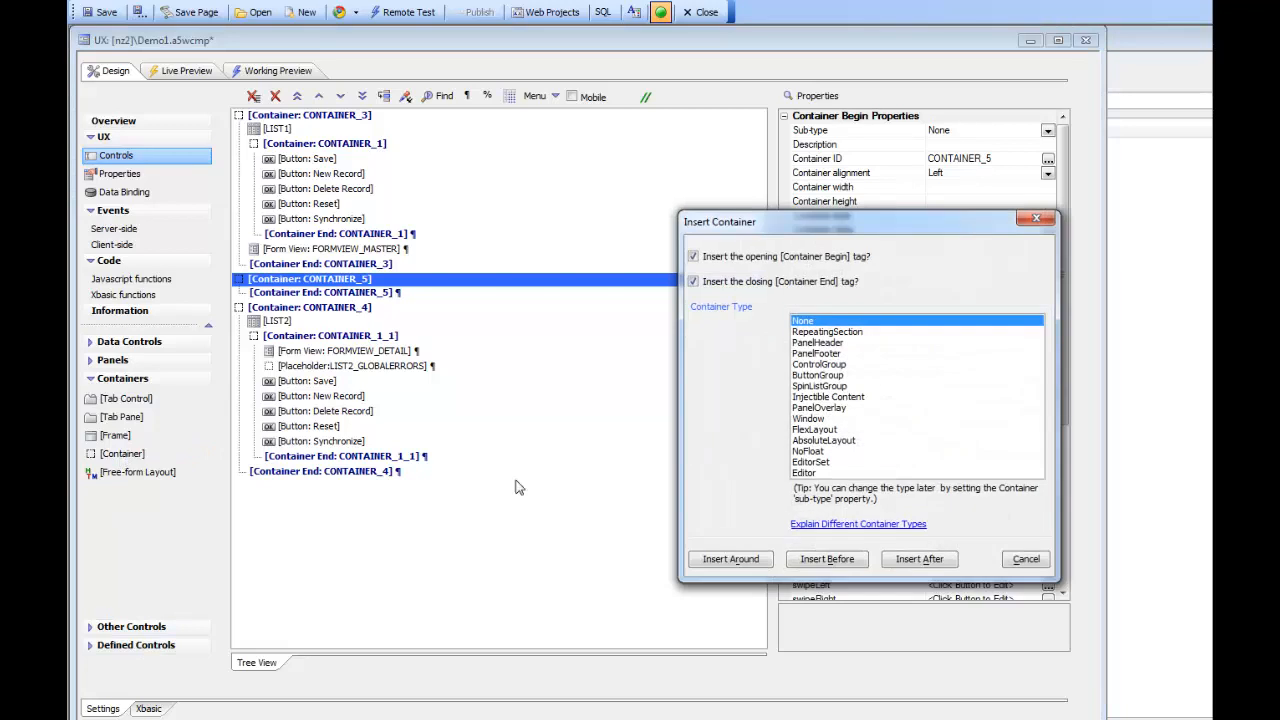
click(812, 462)
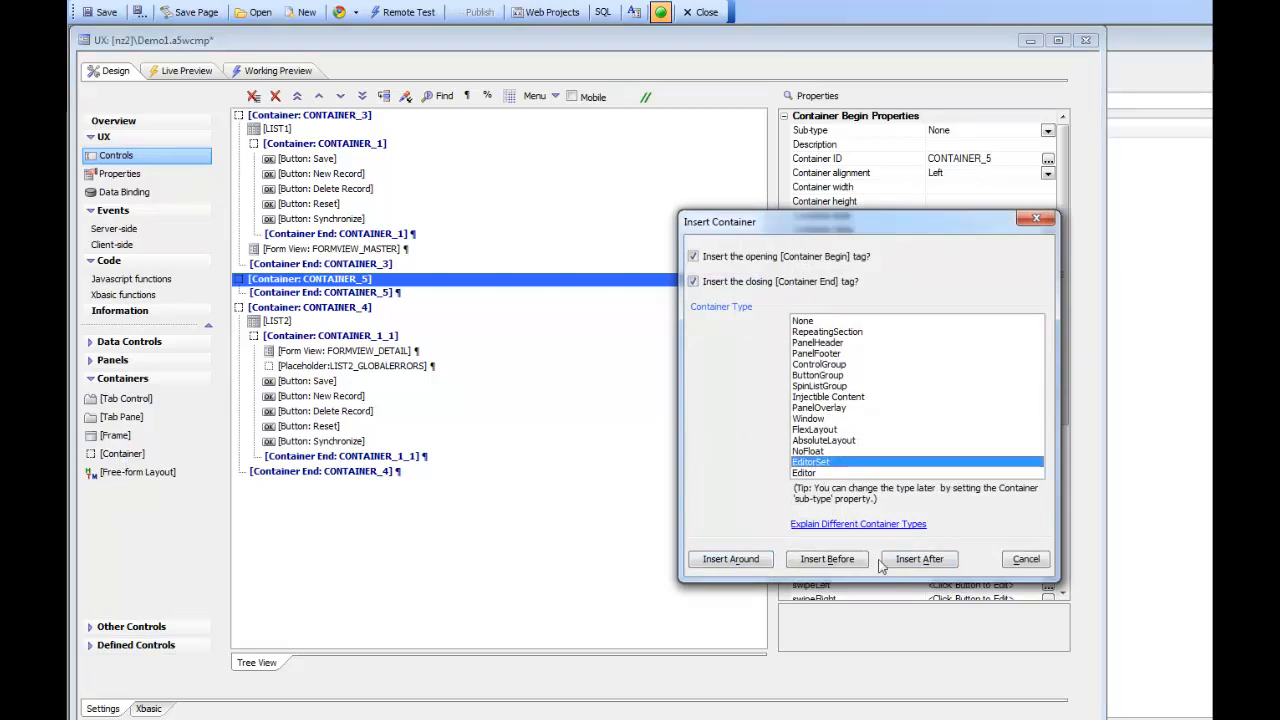
click(919, 560)
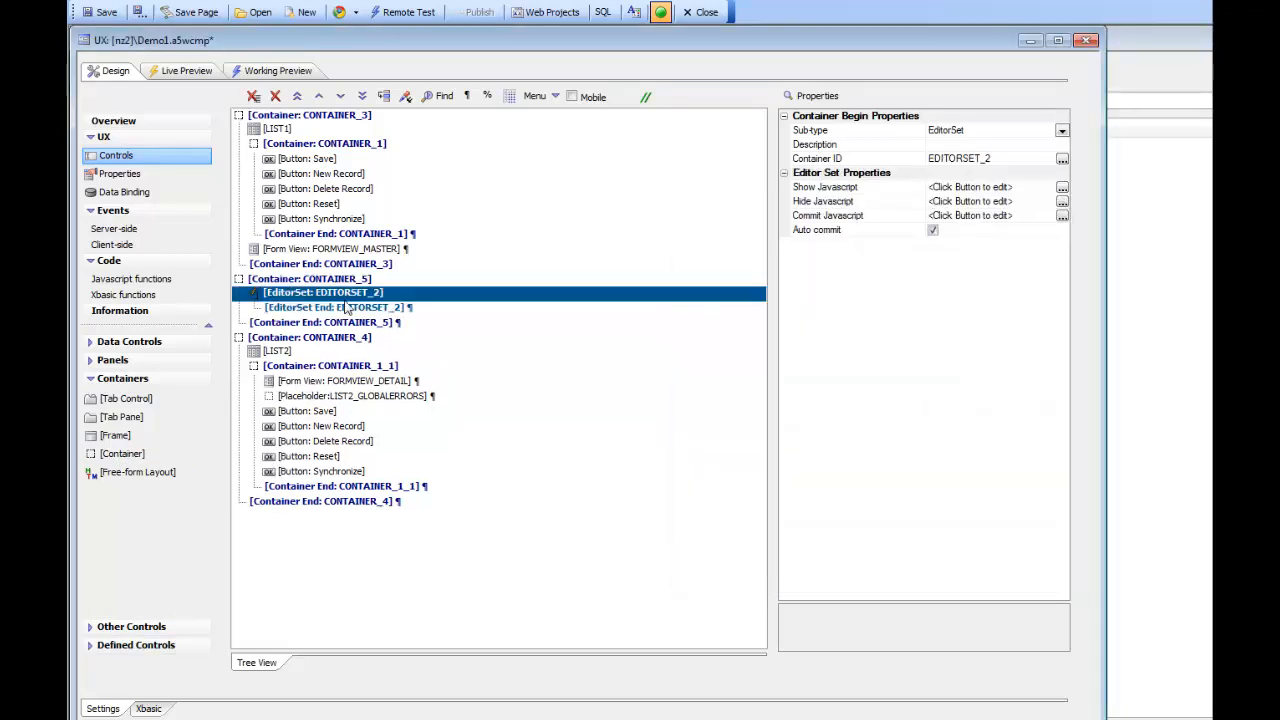
Step: Add a text-box editor to EDITORSET_2 from Defined Controls, accepting the id EDITOR_2
click(141, 646)
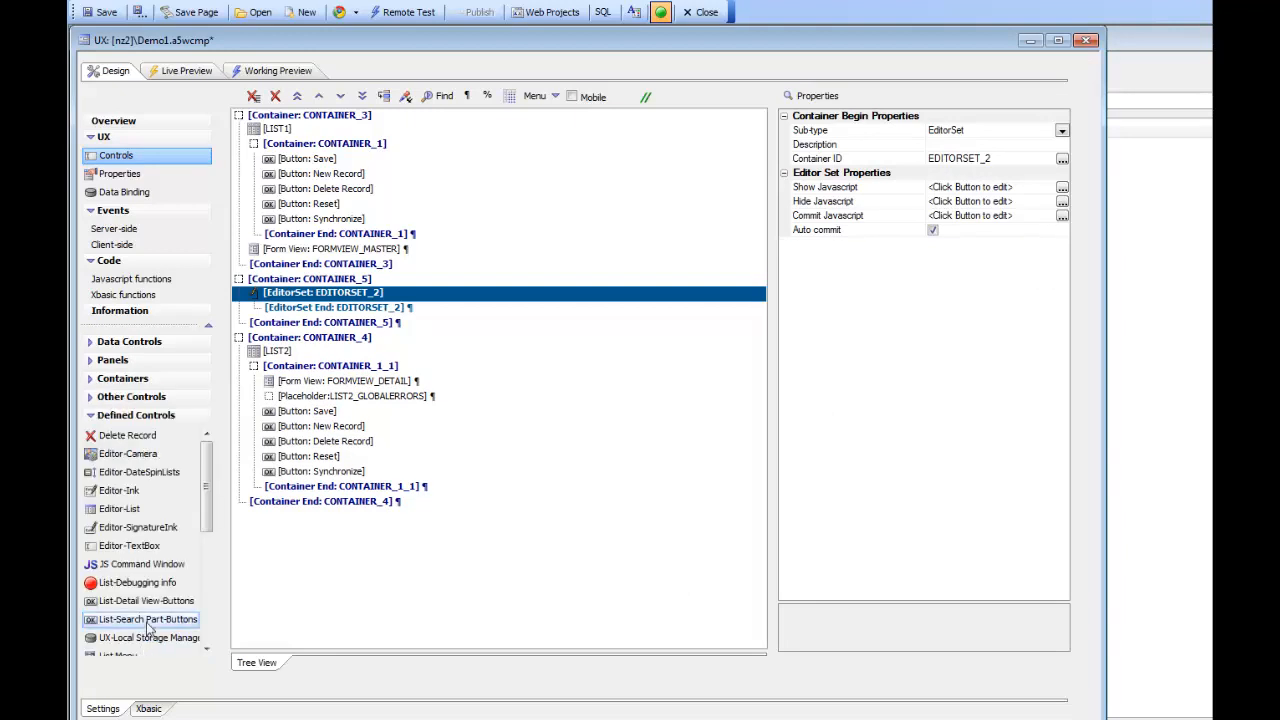
double_click(137, 548)
click(1064, 396)
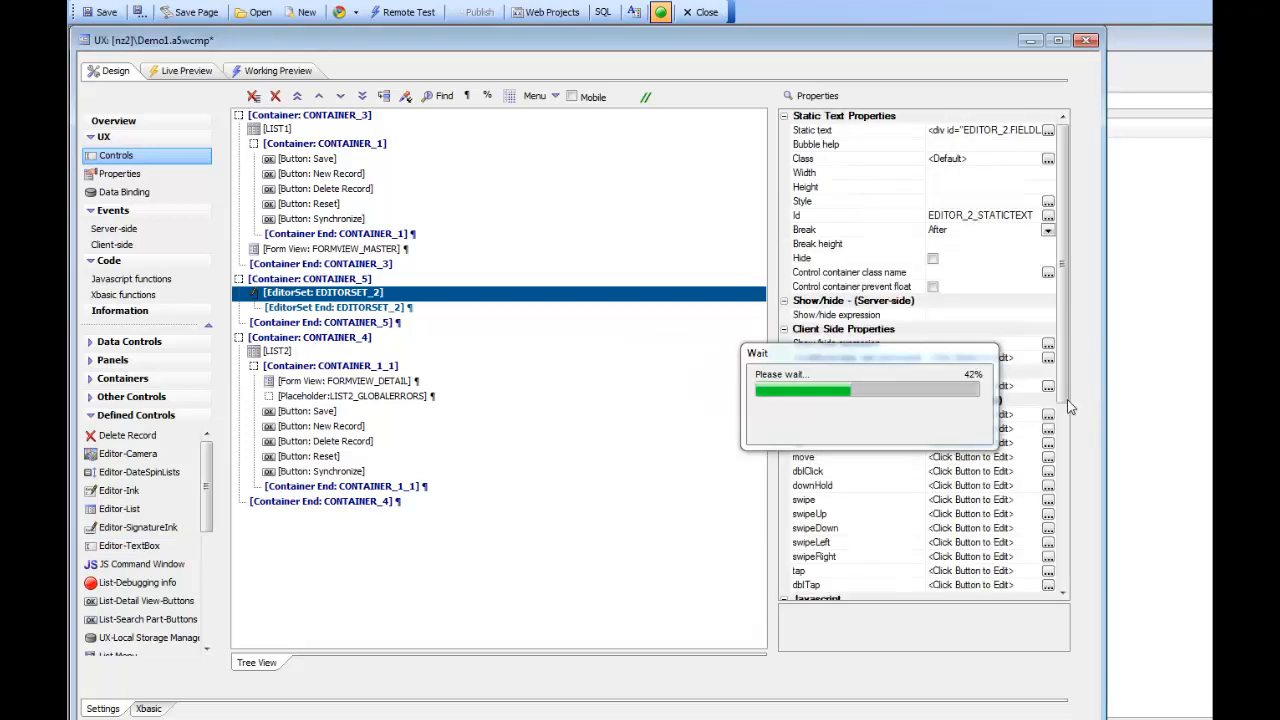
Step: Open the form view builder for FORMVIEW_MASTER
click(355, 250)
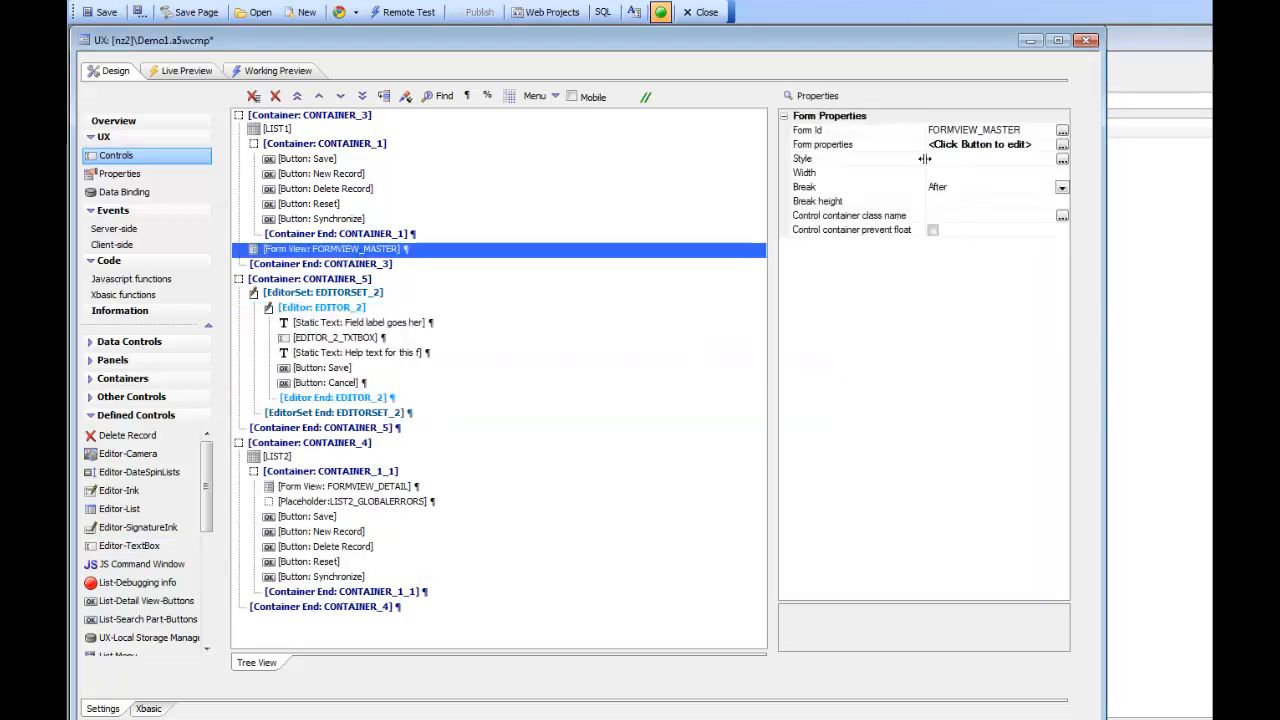
click(883, 150)
click(1062, 145)
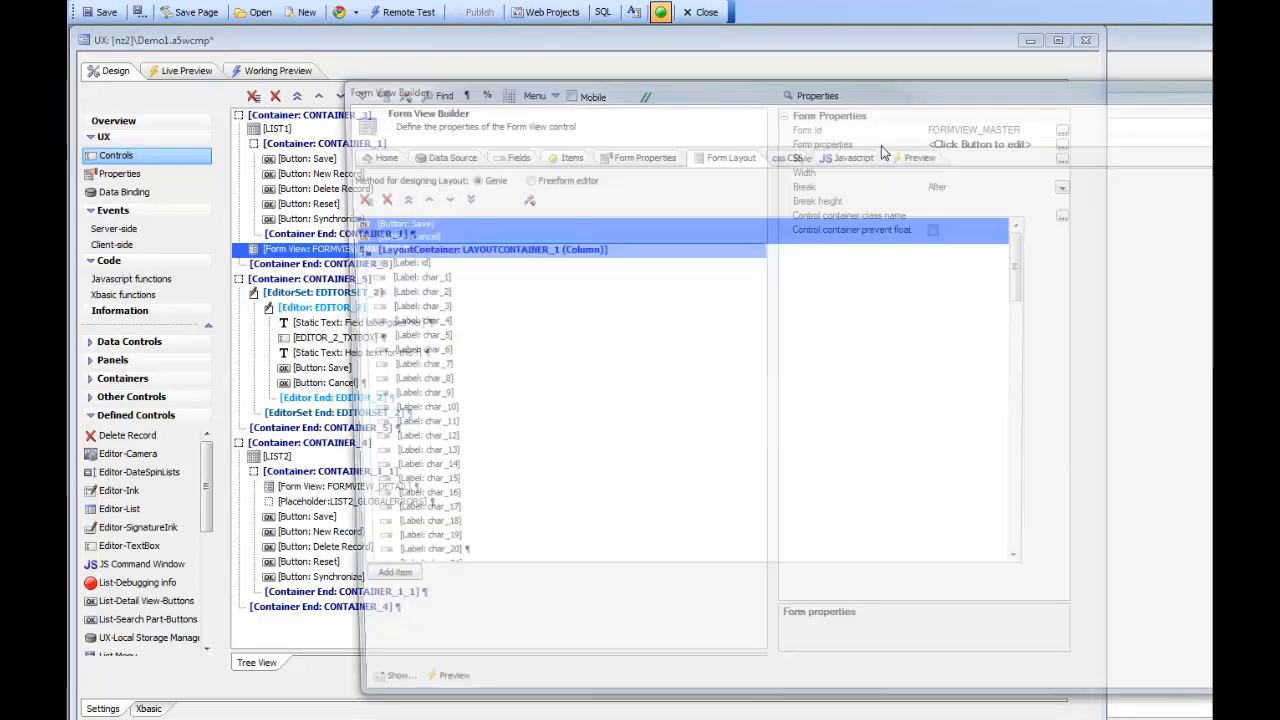
Step: On the Fields tab, set char_1's editor to EDITOR_2 from EDITORSET_2
click(505, 153)
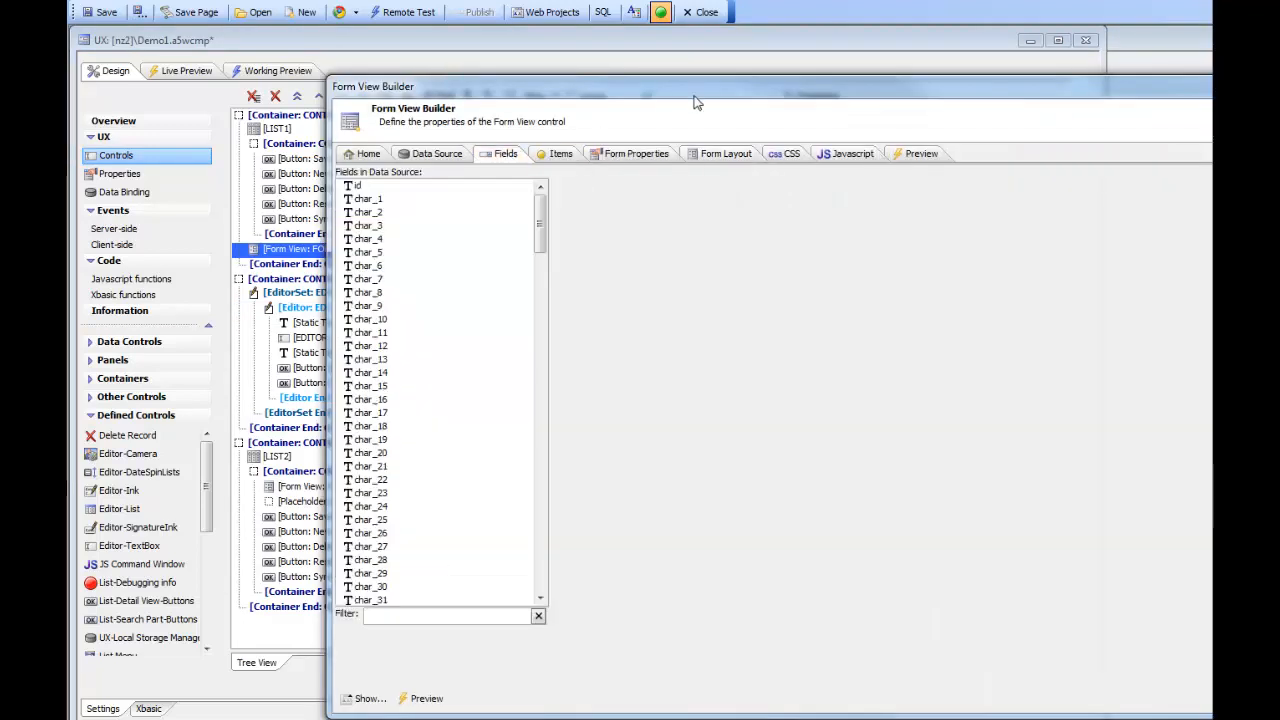
drag(664, 84, 454, 36)
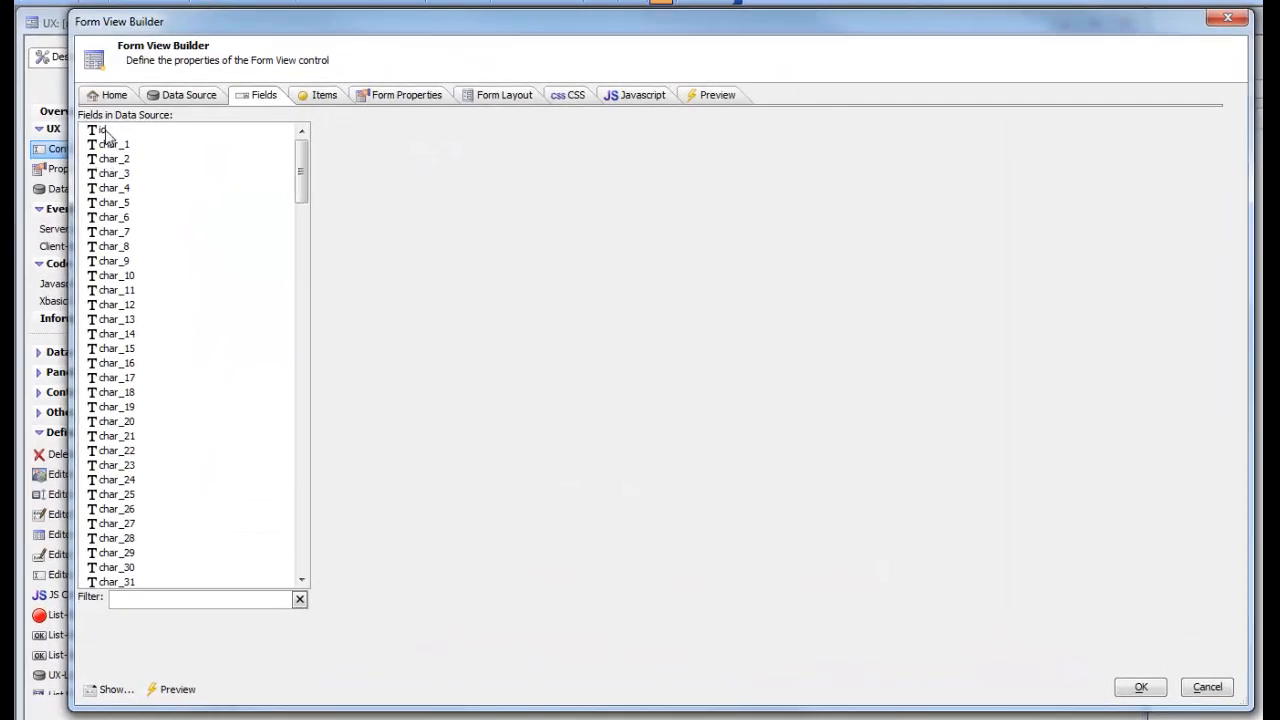
click(106, 146)
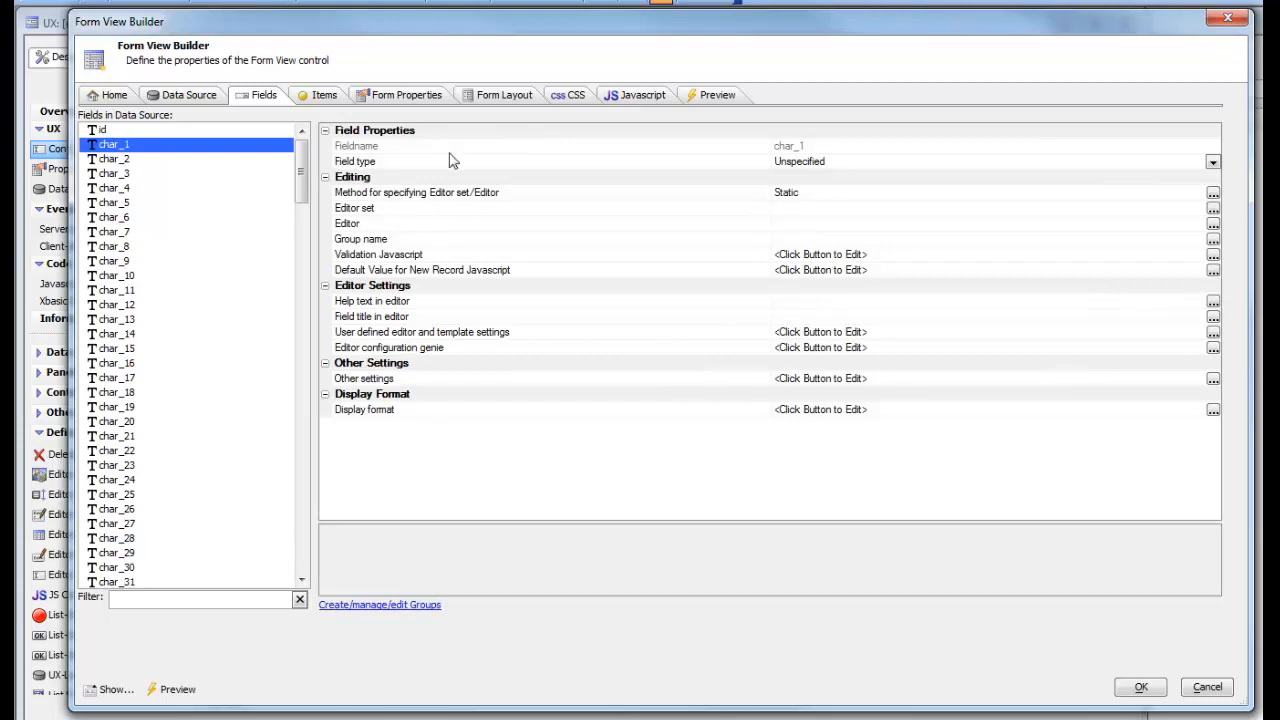
double_click(463, 210)
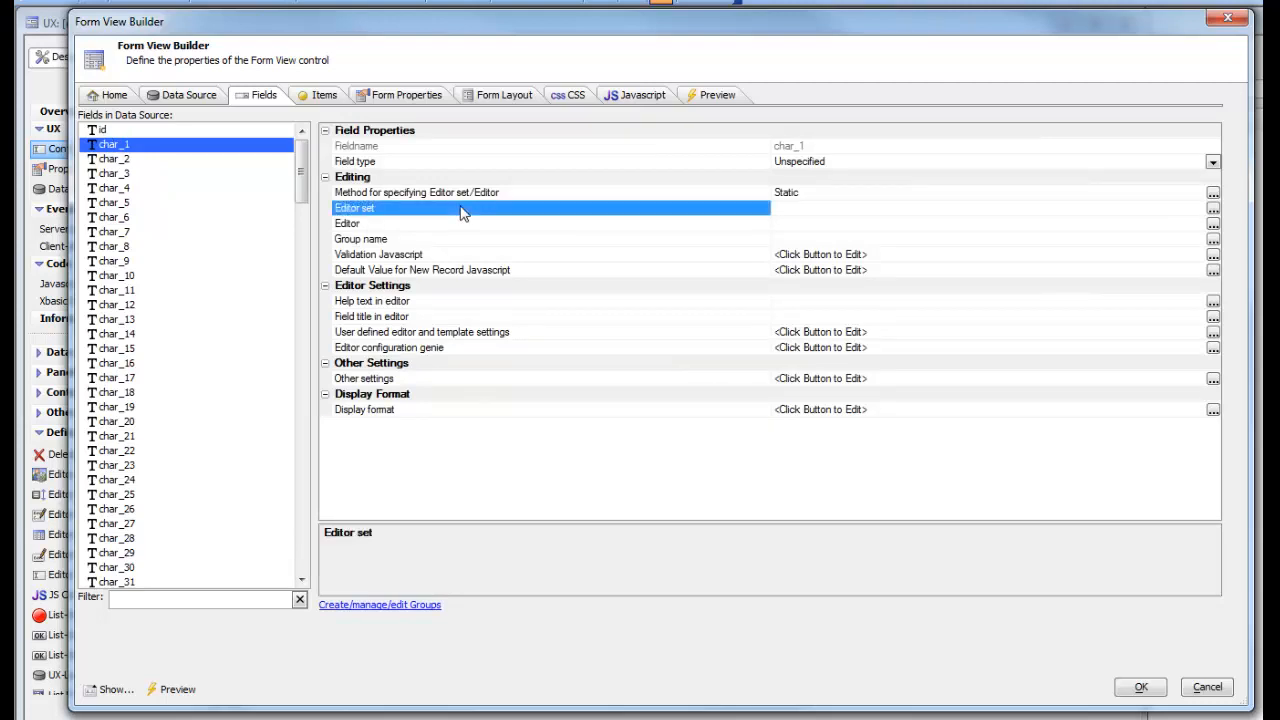
click(694, 380)
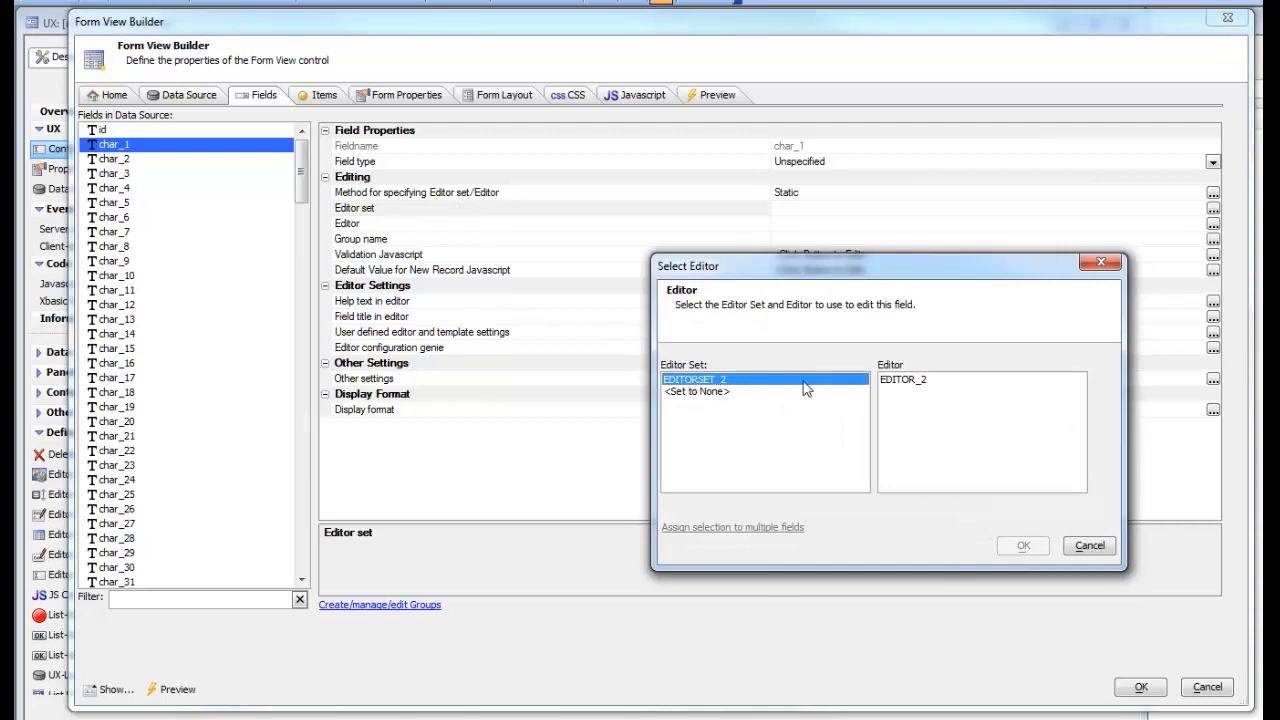
click(913, 382)
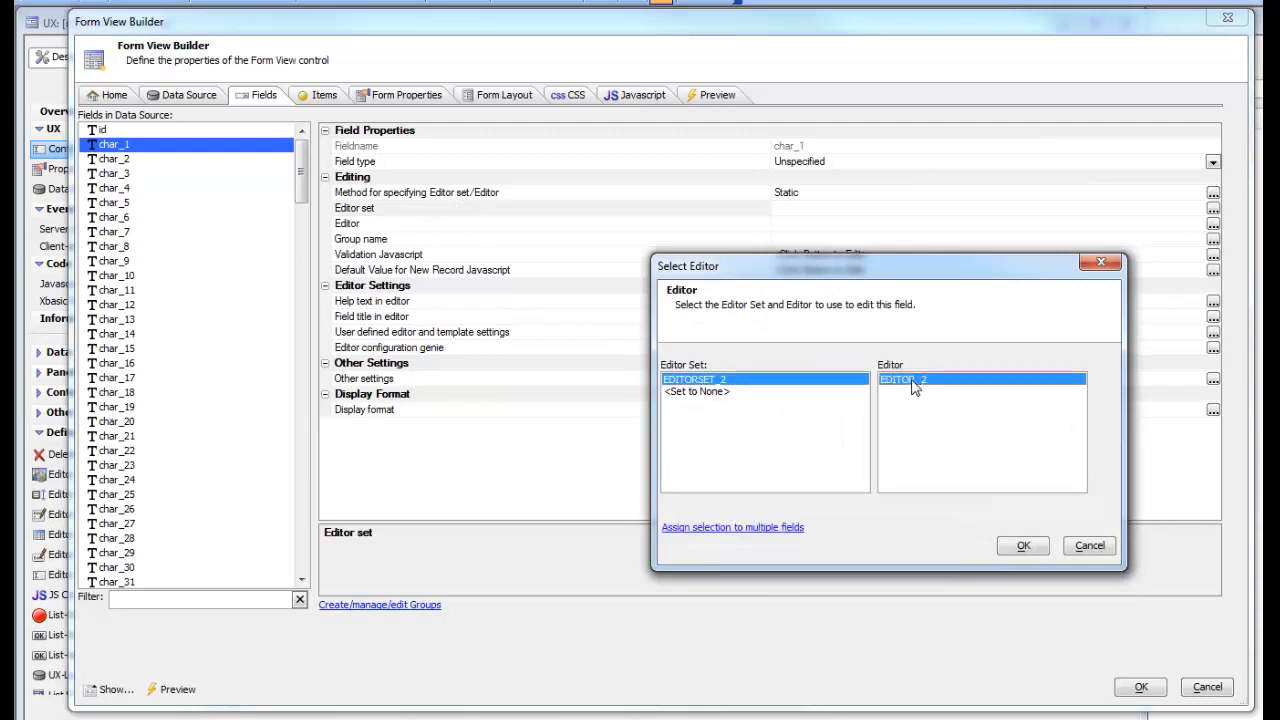
Step: Assign that editor to the master fields char_1 through char_100 and close the builder
click(740, 530)
mouse_move(690, 330)
mouse_down()
mouse_move(688, 312)
mouse_move(710, 688)
mouse_move(737, 223)
mouse_move(733, 277)
mouse_move(697, 315)
mouse_move(680, 314)
mouse_move(713, 567)
mouse_move(700, 330)
mouse_move(703, 549)
mouse_move(698, 345)
mouse_up()
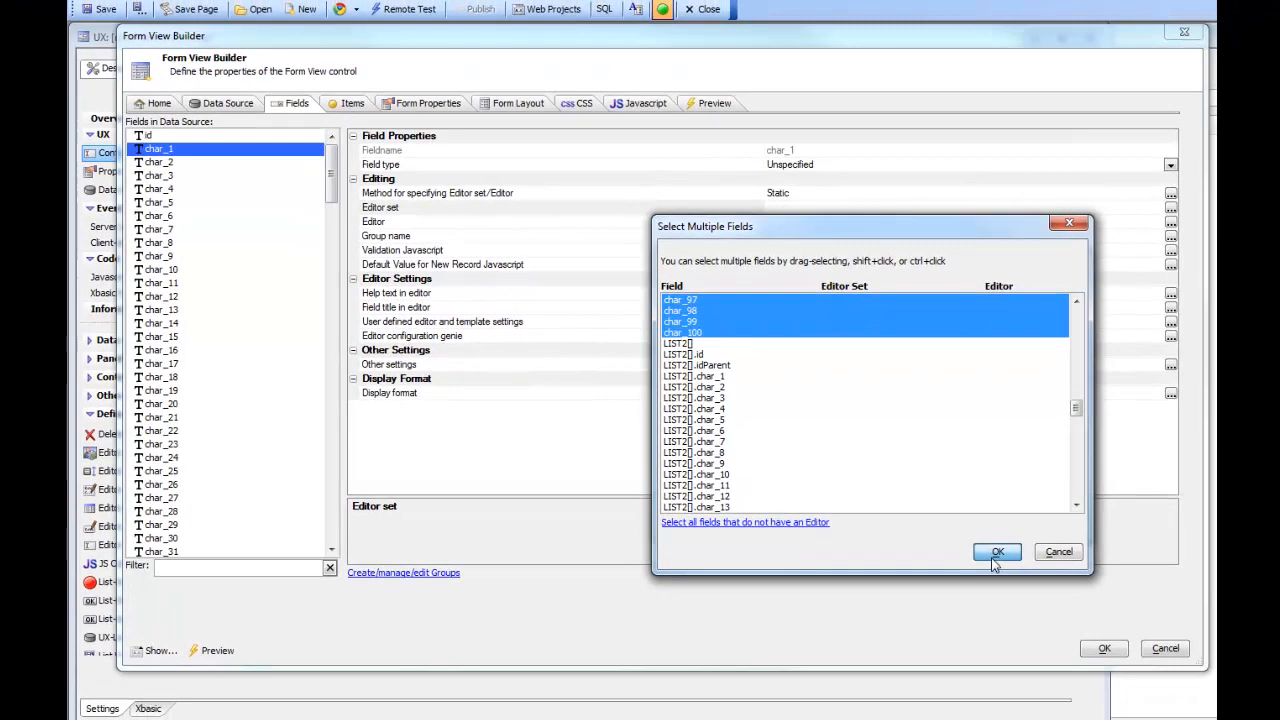
click(1020, 589)
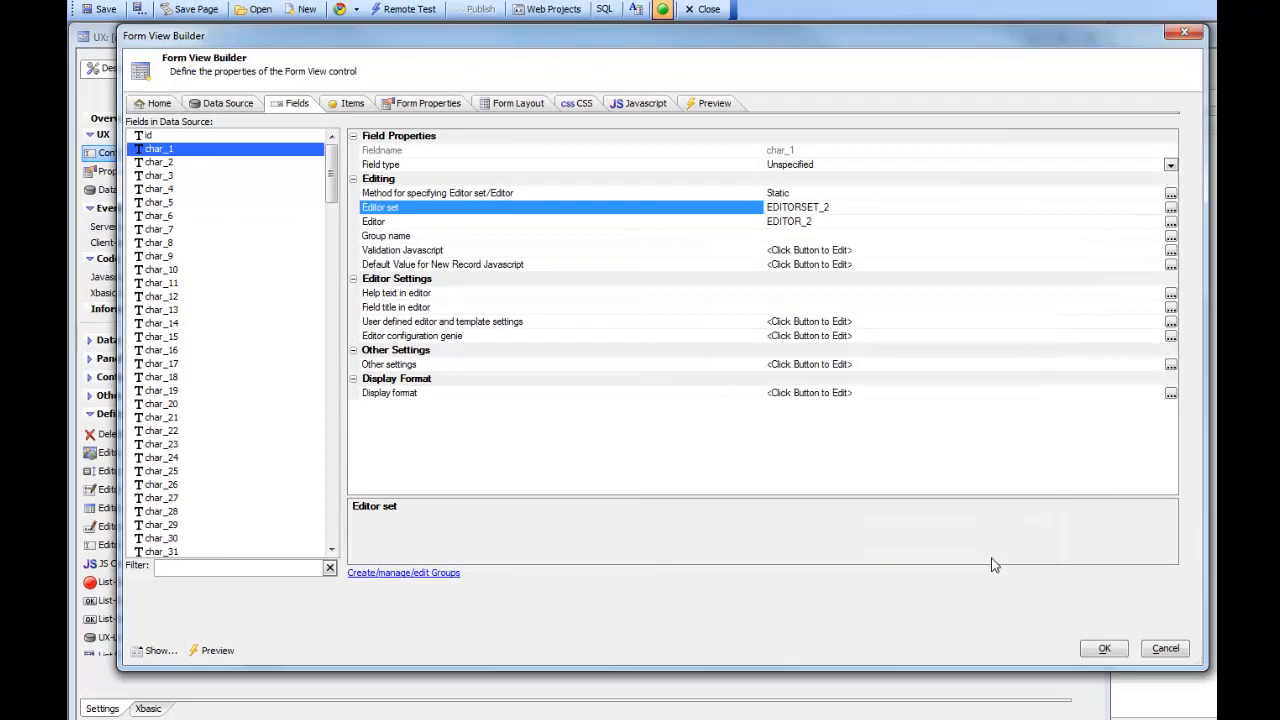
click(1104, 649)
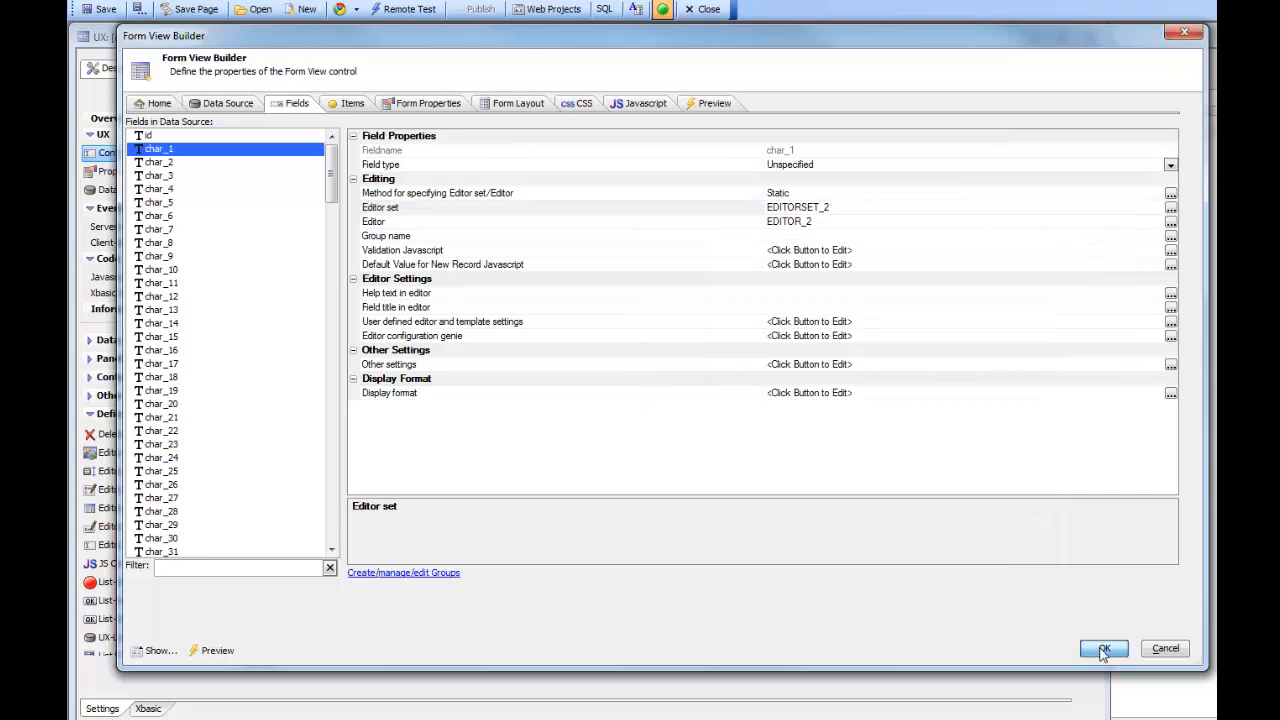
Step: Save the component and open FORMVIEW_DETAIL's builder on its Fields tab
click(115, 13)
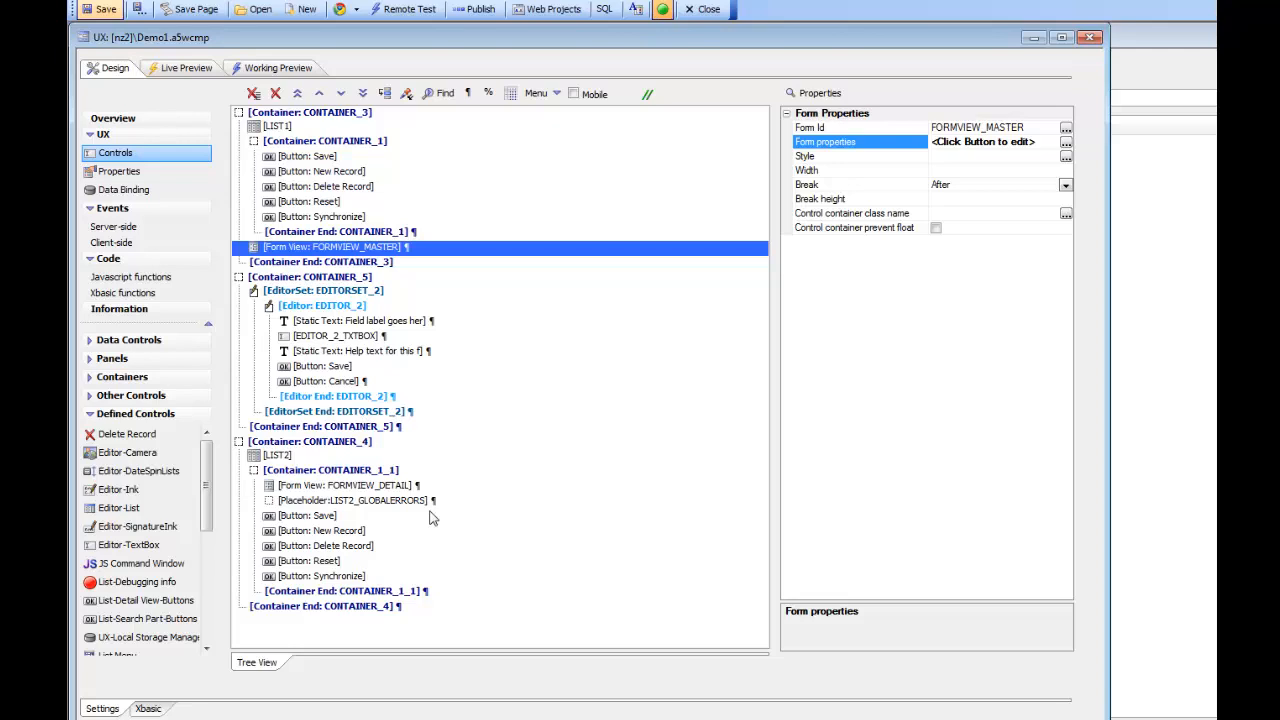
click(343, 490)
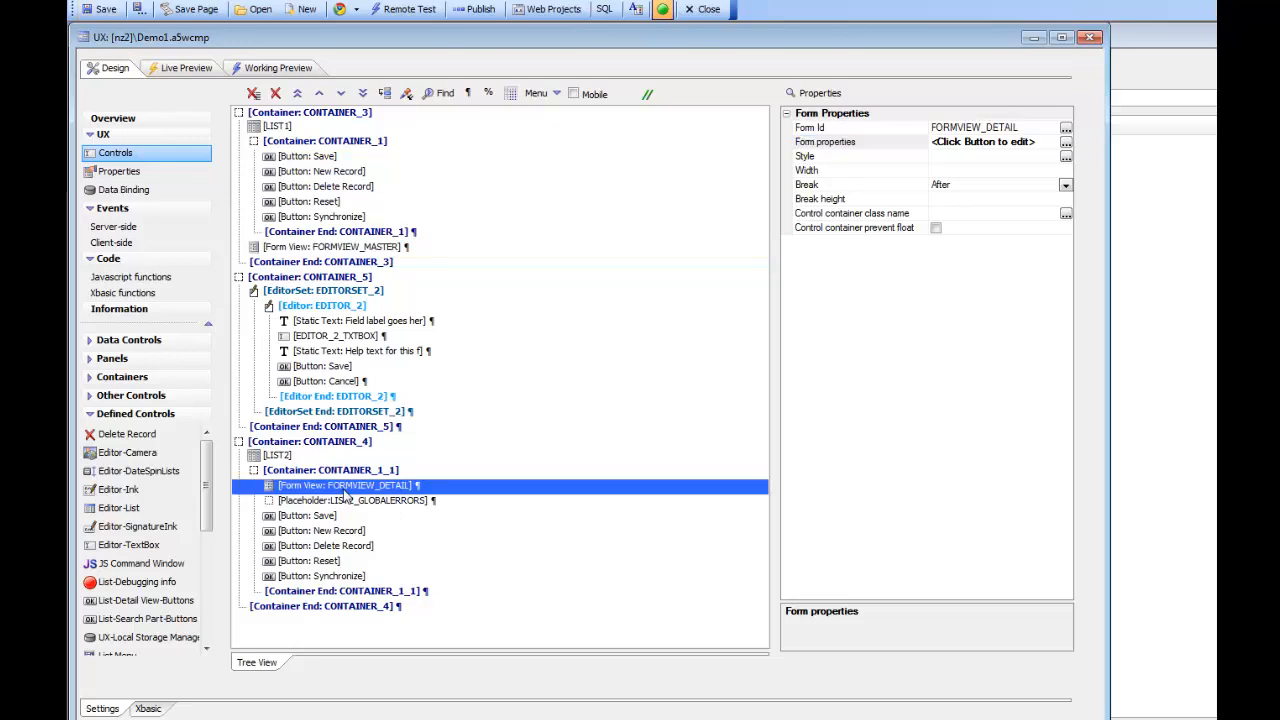
double_click(344, 489)
click(497, 151)
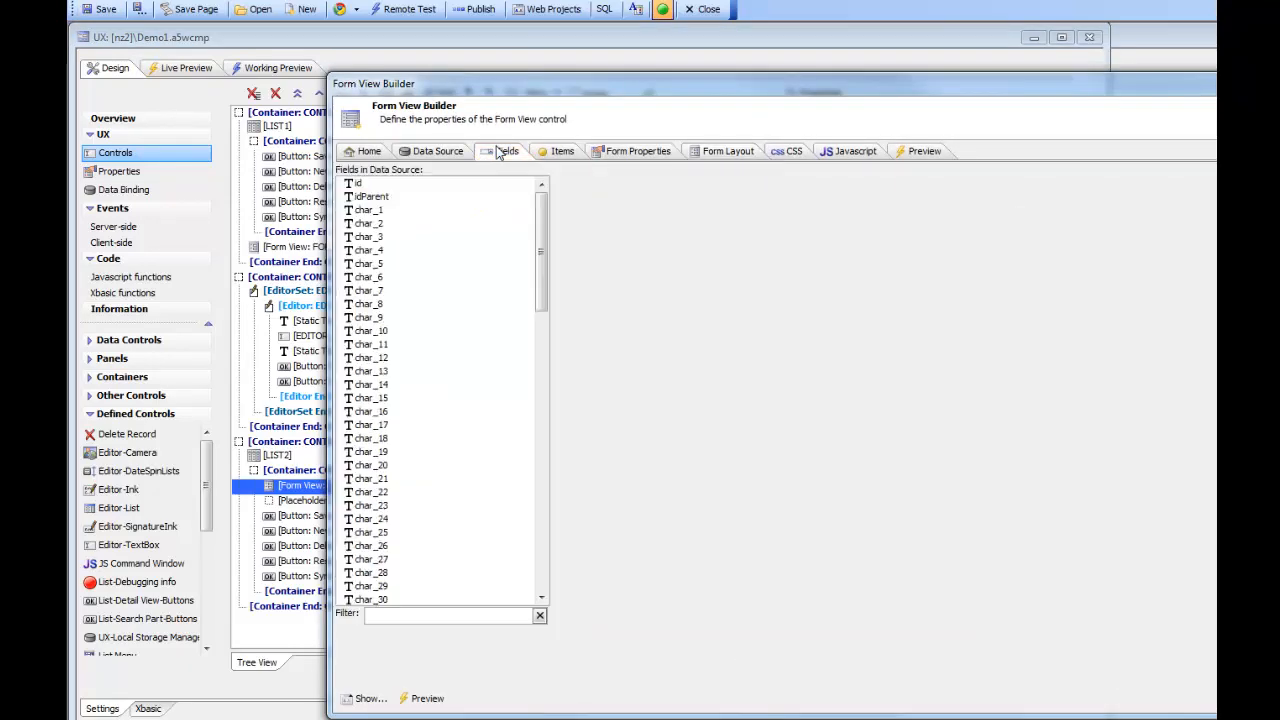
Step: Set the detail form's char_1 editor to EDITOR_2 from EDITORSET_2
click(367, 212)
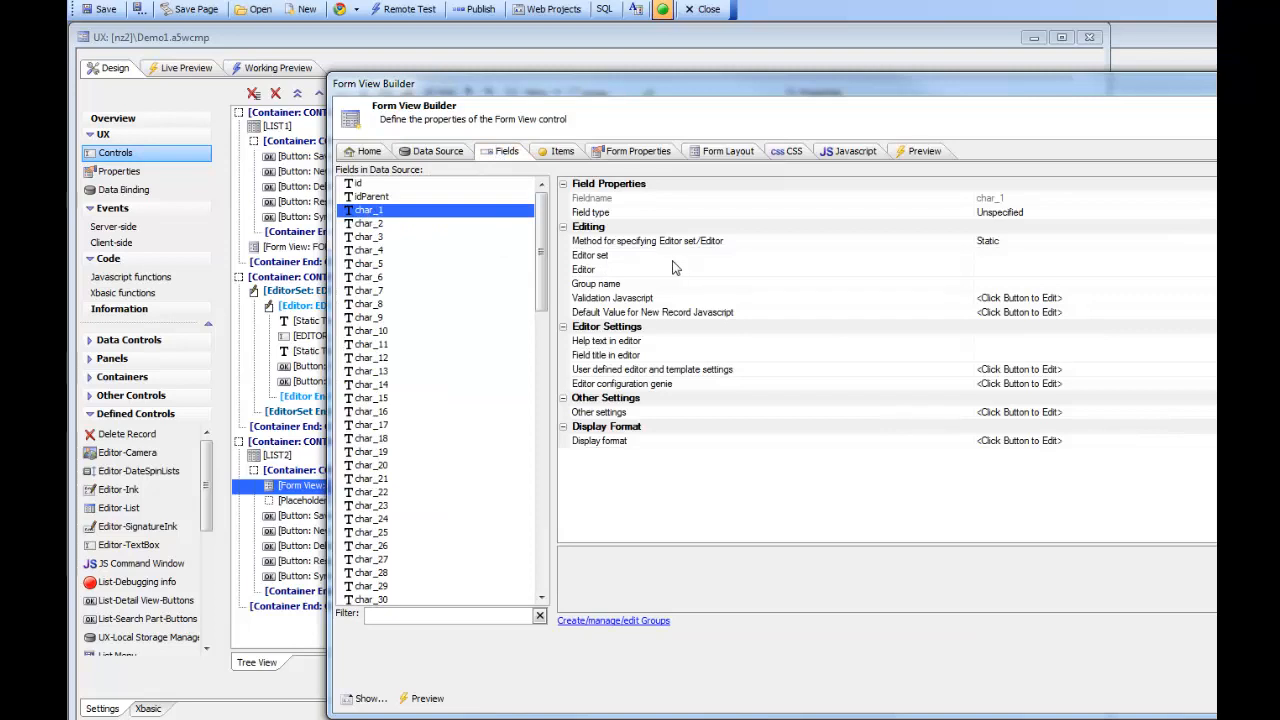
double_click(673, 268)
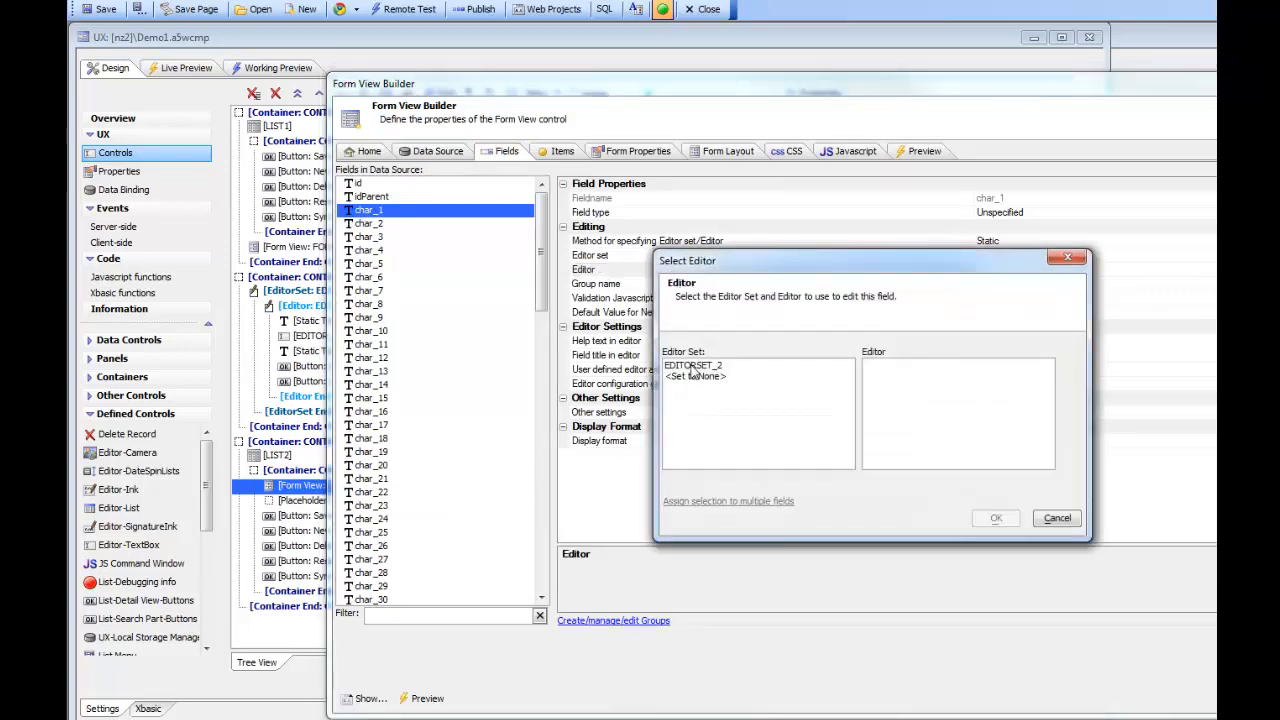
click(693, 366)
click(871, 366)
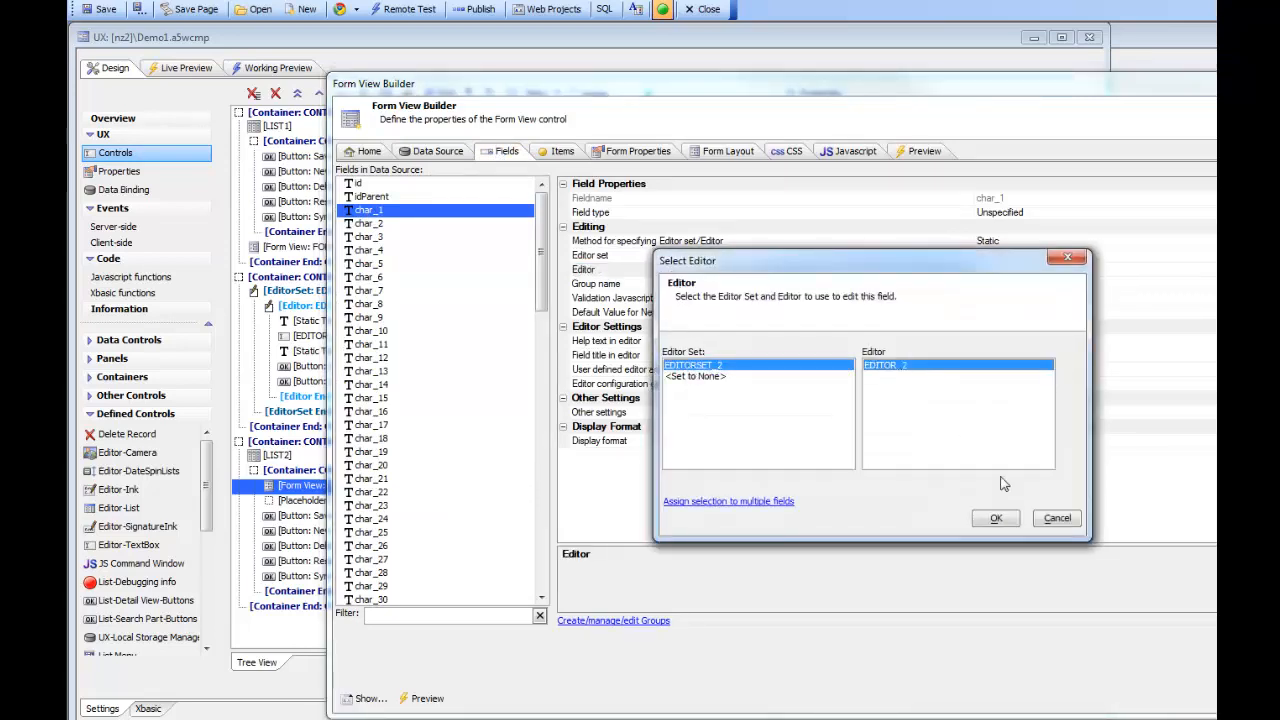
Step: Assign EDITOR_2 to the detail form's char fields and close the builder
click(775, 501)
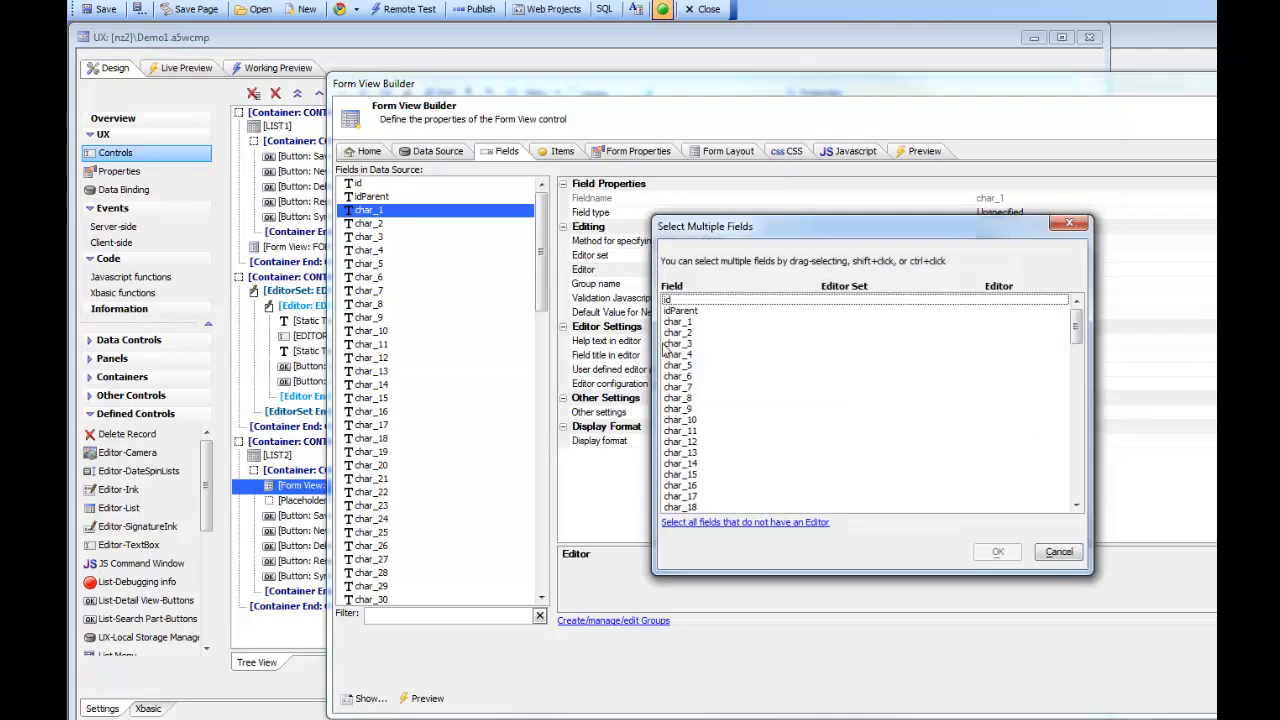
drag(668, 322, 730, 577)
click(990, 553)
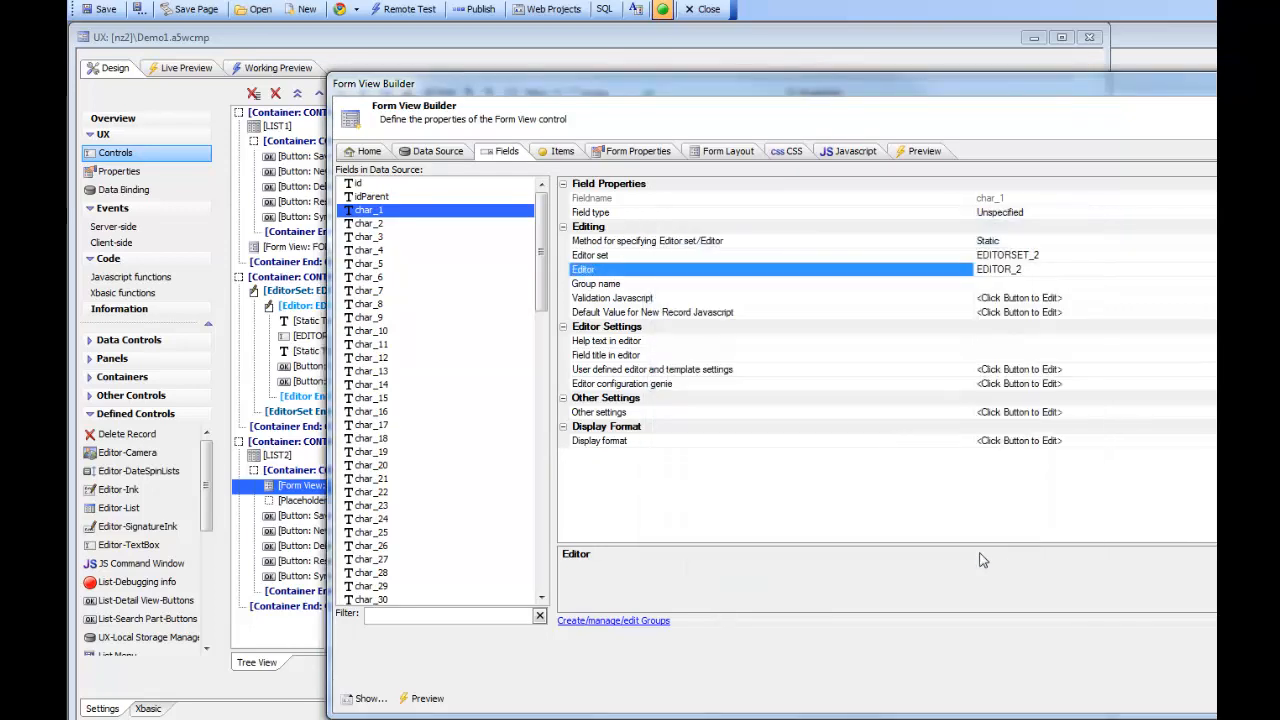
click(1214, 698)
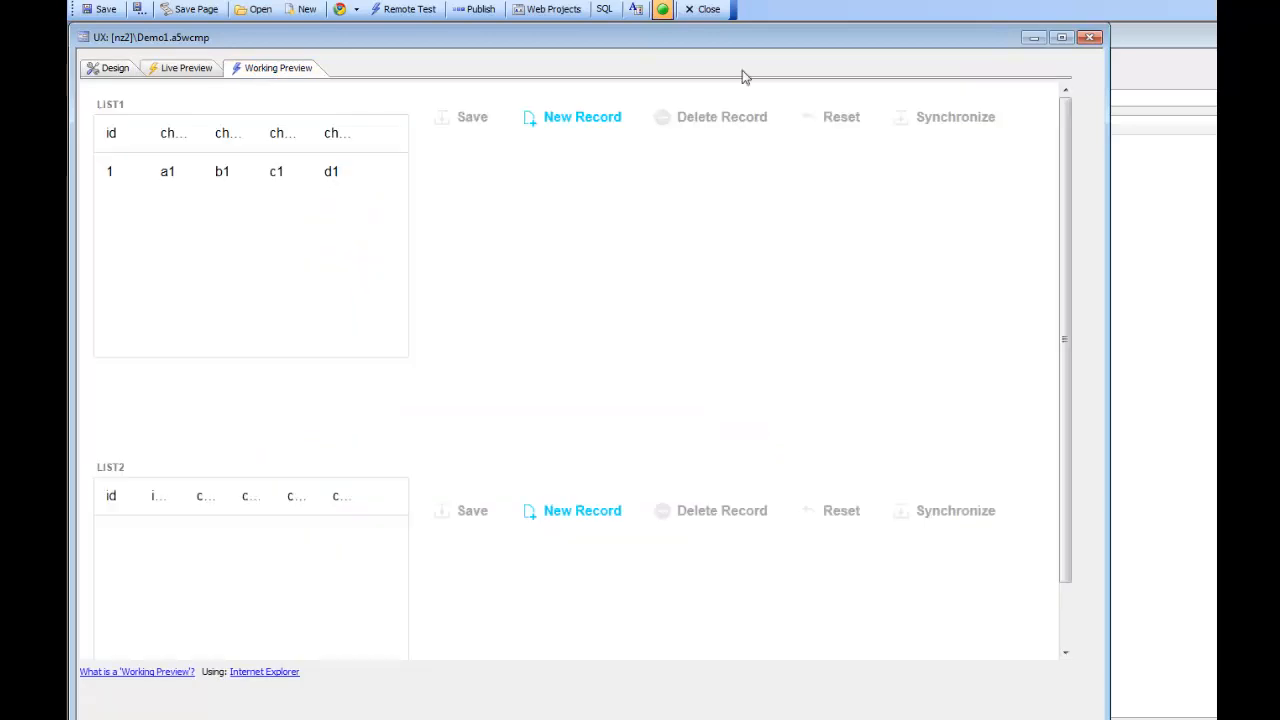
Step: Append 'aaaa' to Char 3 of LIST1's first record, making it c1aaaa, and save
drag(1107, 333, 1214, 333)
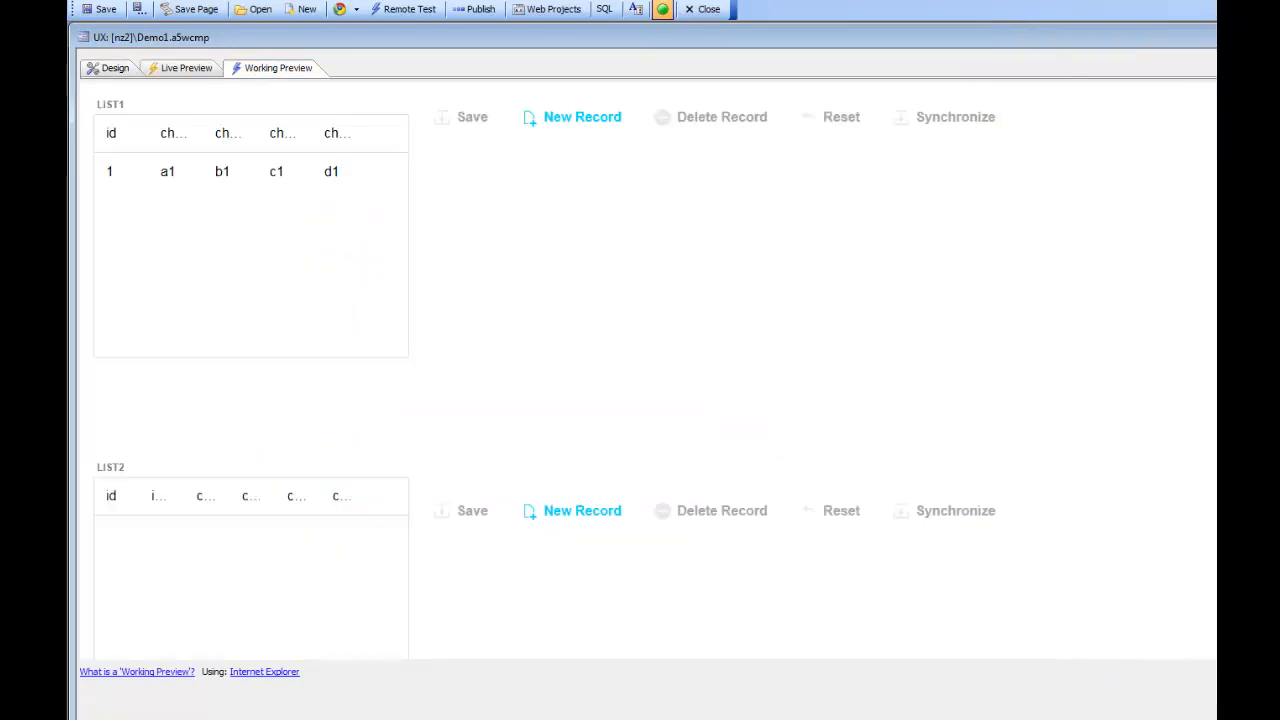
click(279, 185)
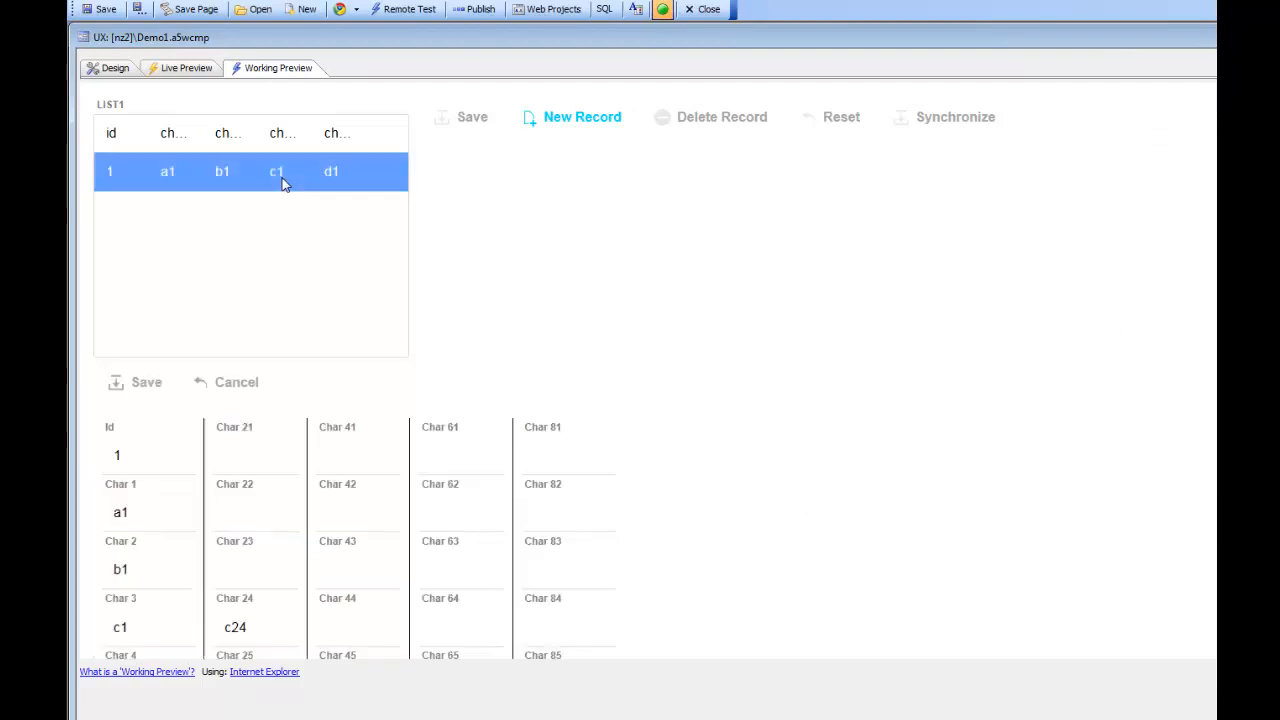
scroll(343, 389, down, 3)
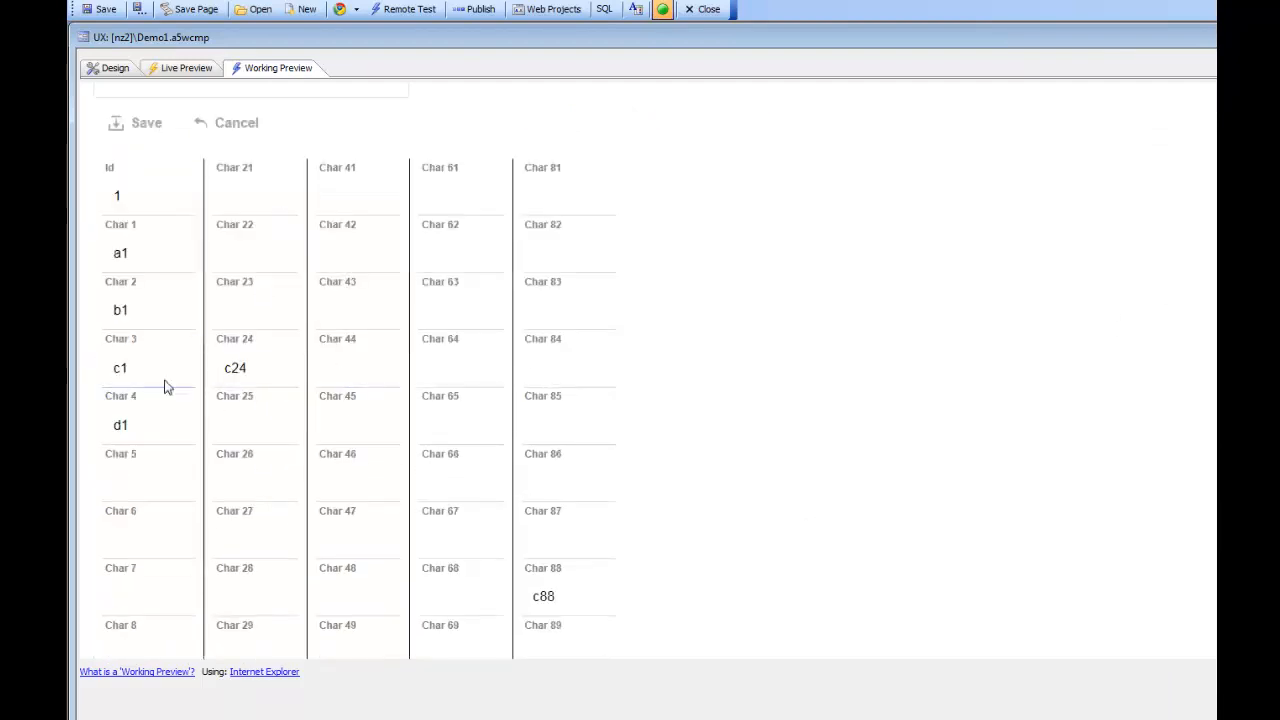
scroll(967, 385, up, 3)
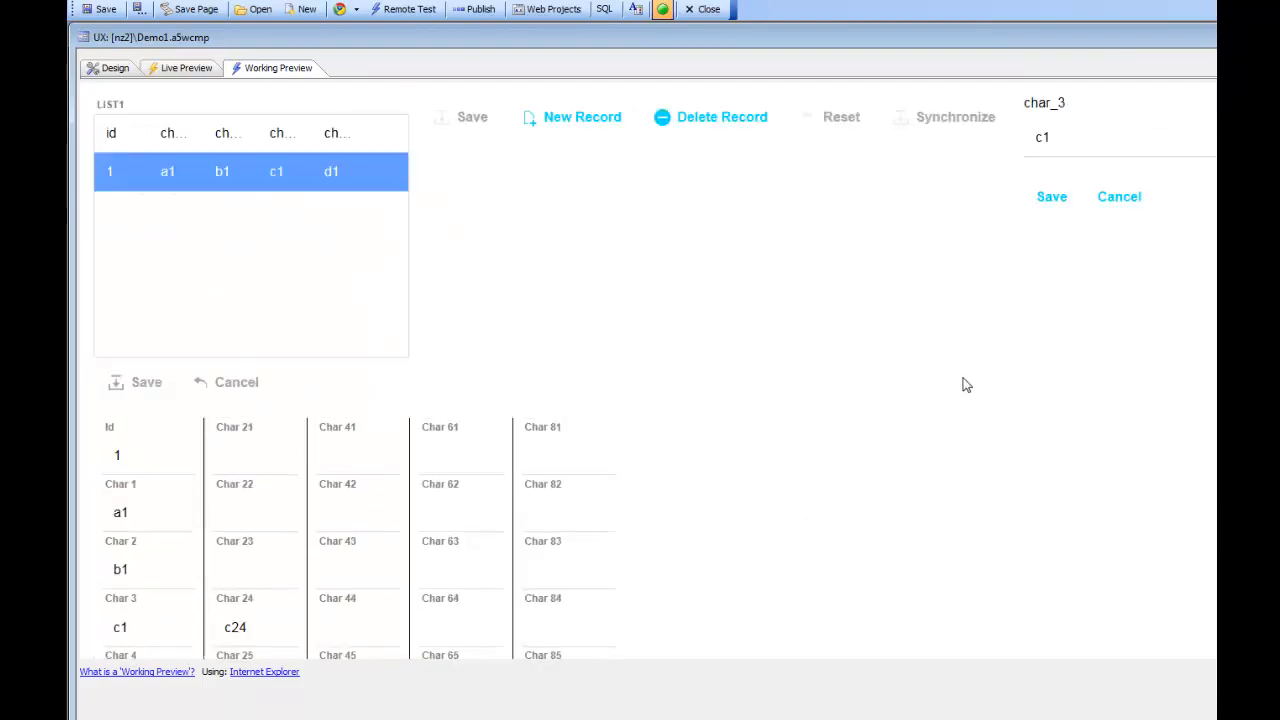
click(1080, 138)
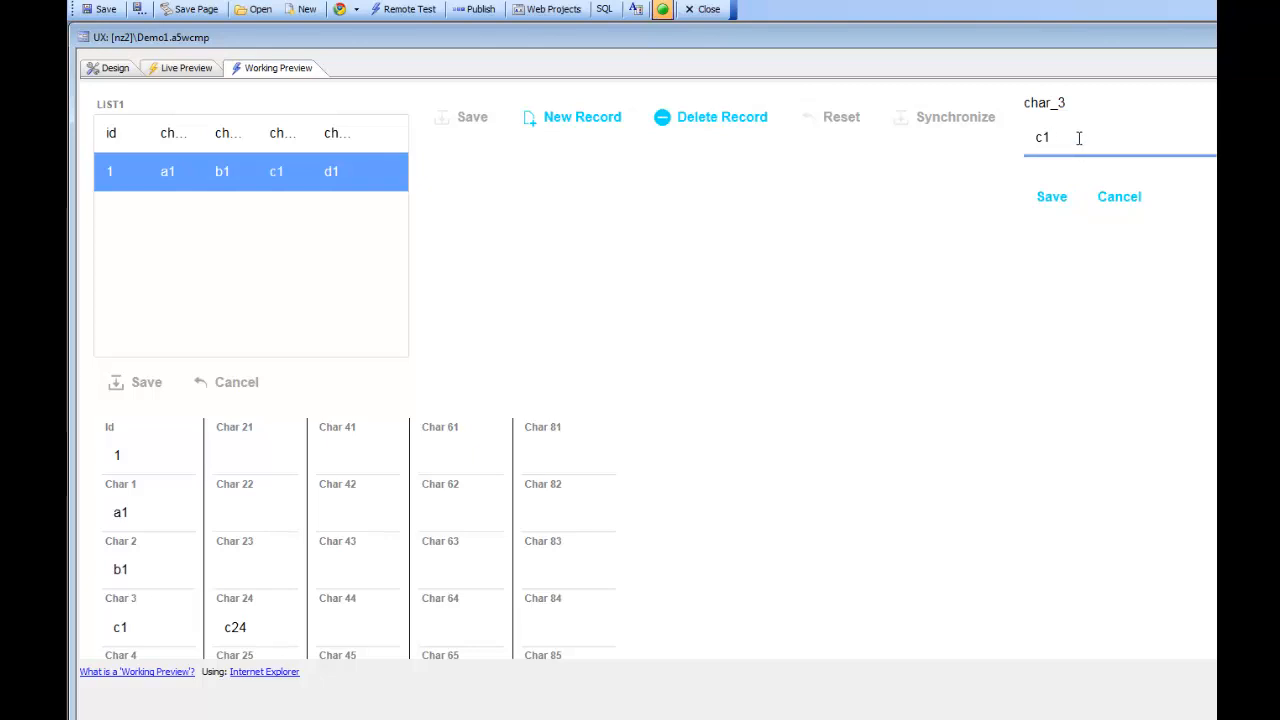
text(aaaa)
click(1052, 197)
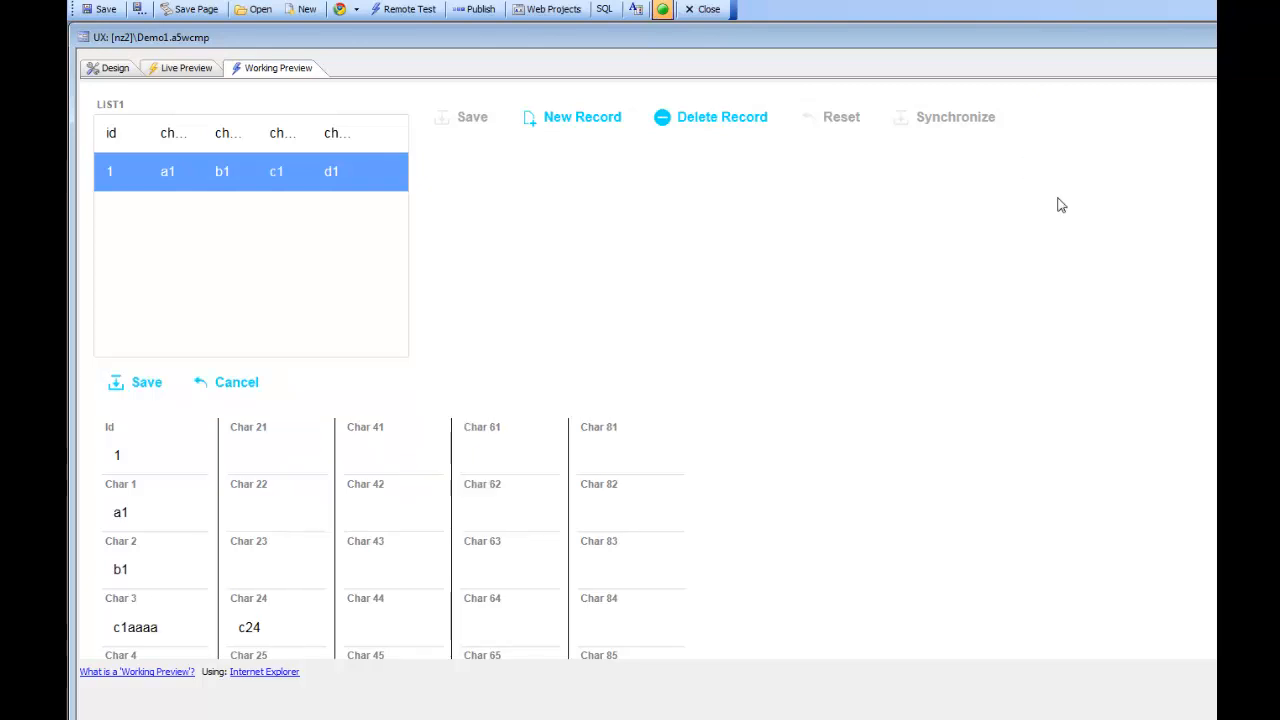
Step: Synchronize the edited record with the database
scroll(490, 374, down, 3)
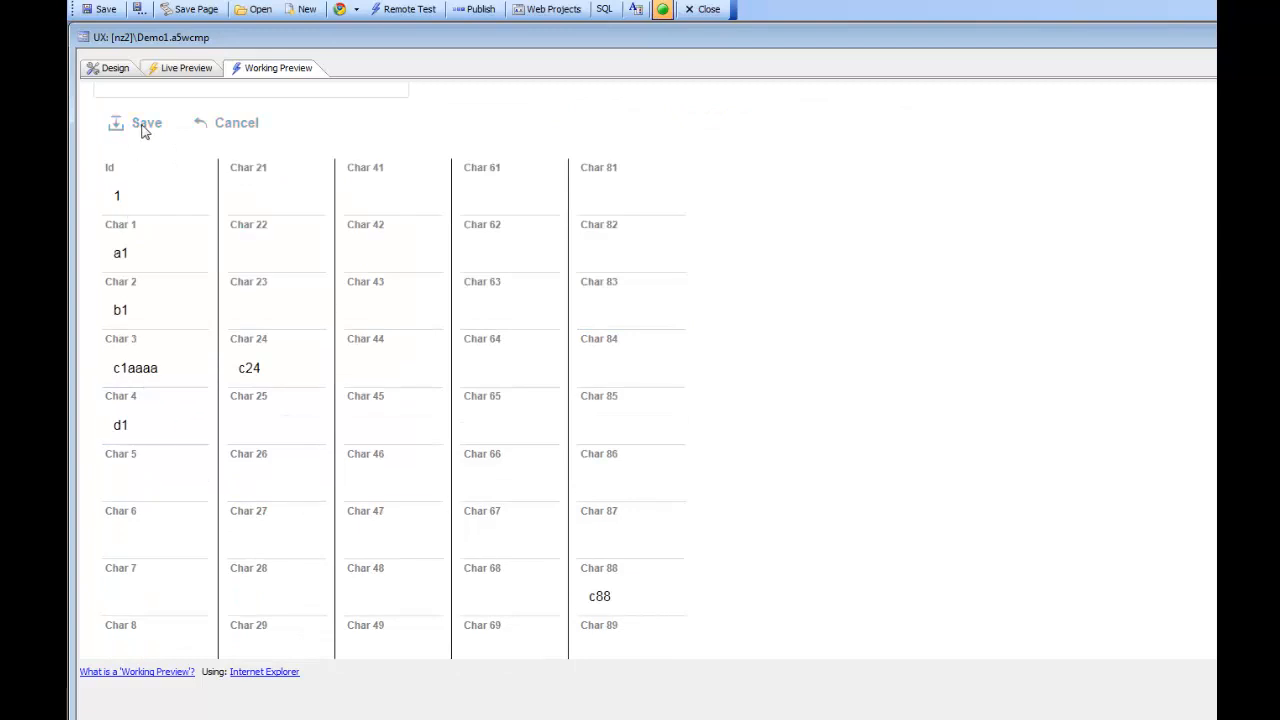
scroll(452, 235, up, 3)
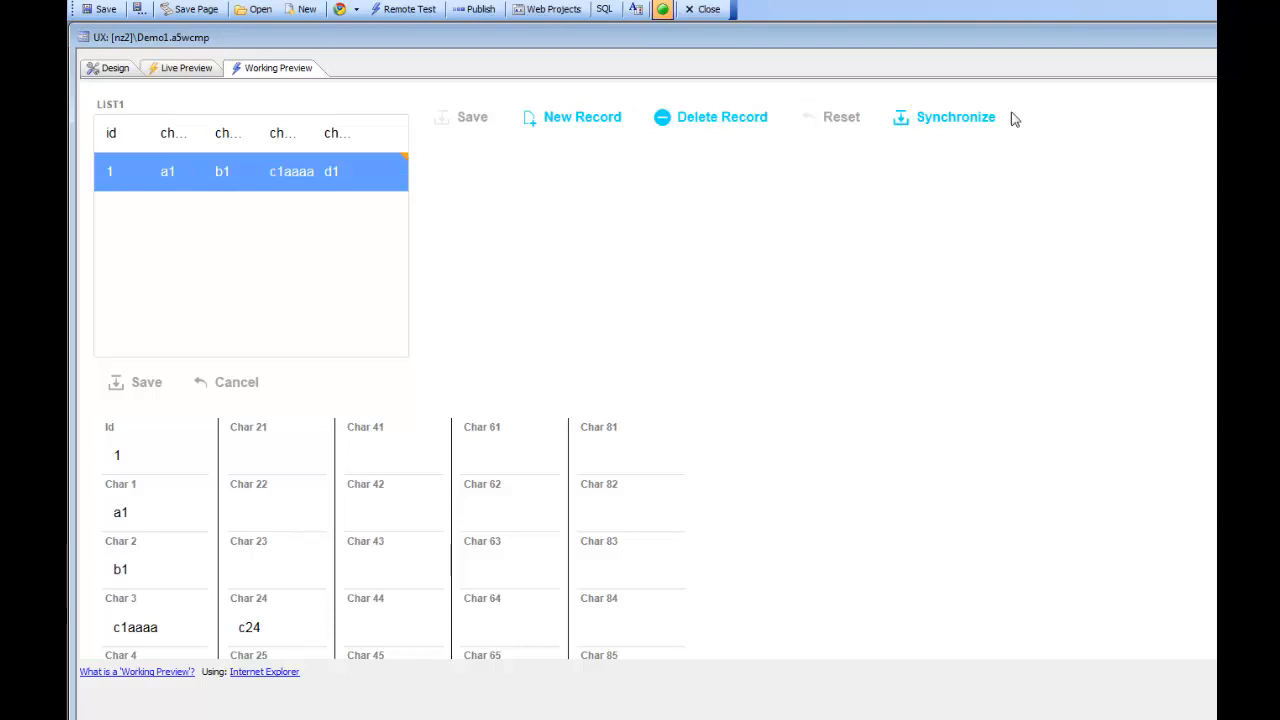
click(931, 122)
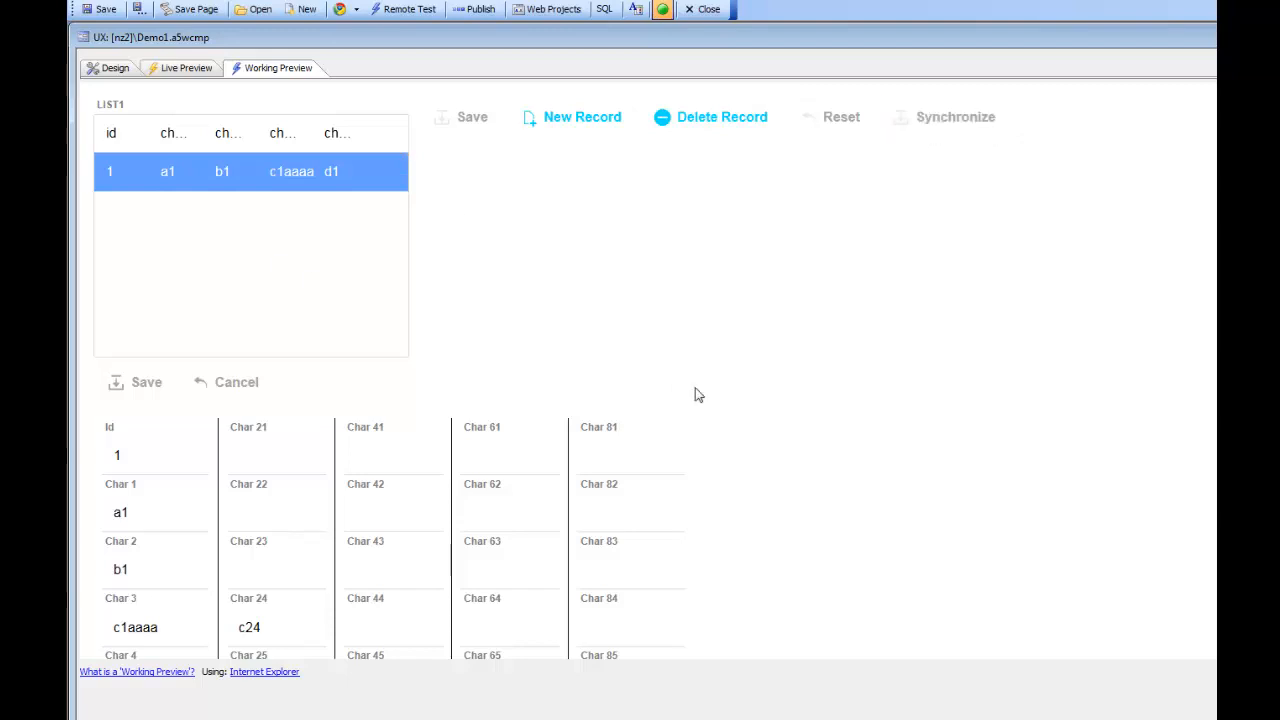
scroll(700, 400, down, 12)
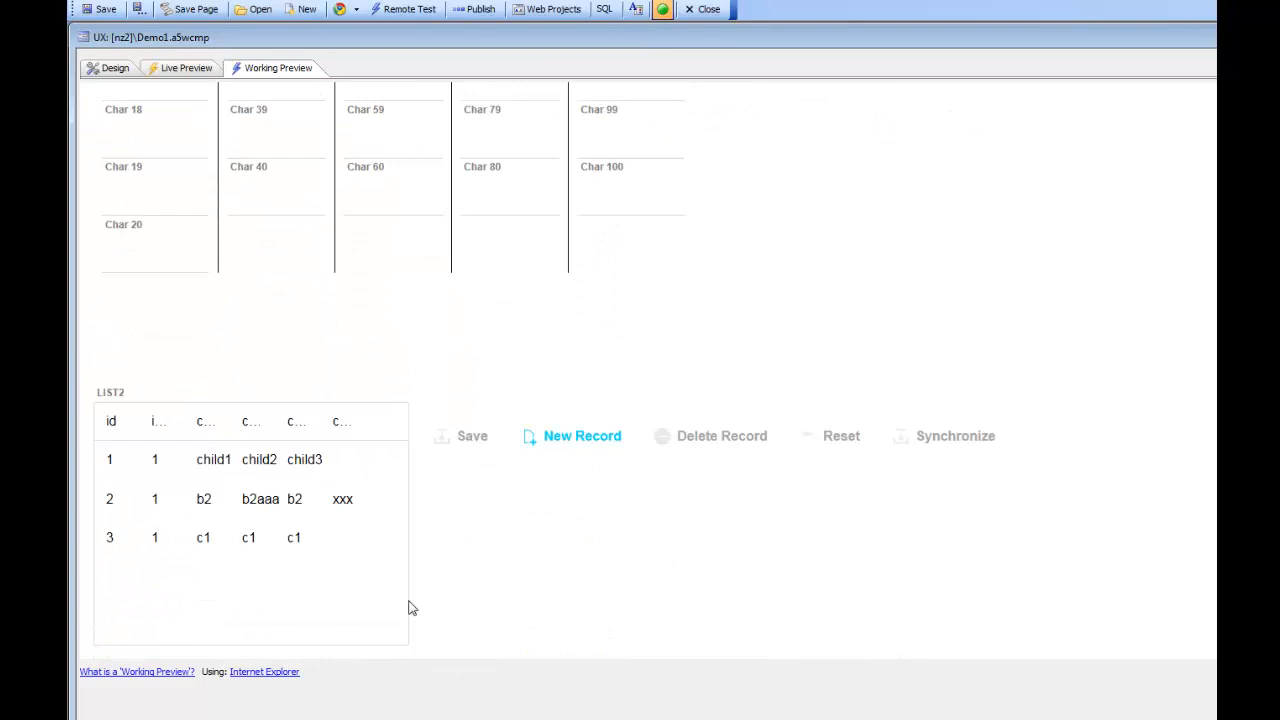
Step: Append 'xxxxxx' to Char 3 of LIST2's record 3, making it c1xxxxxx
click(230, 537)
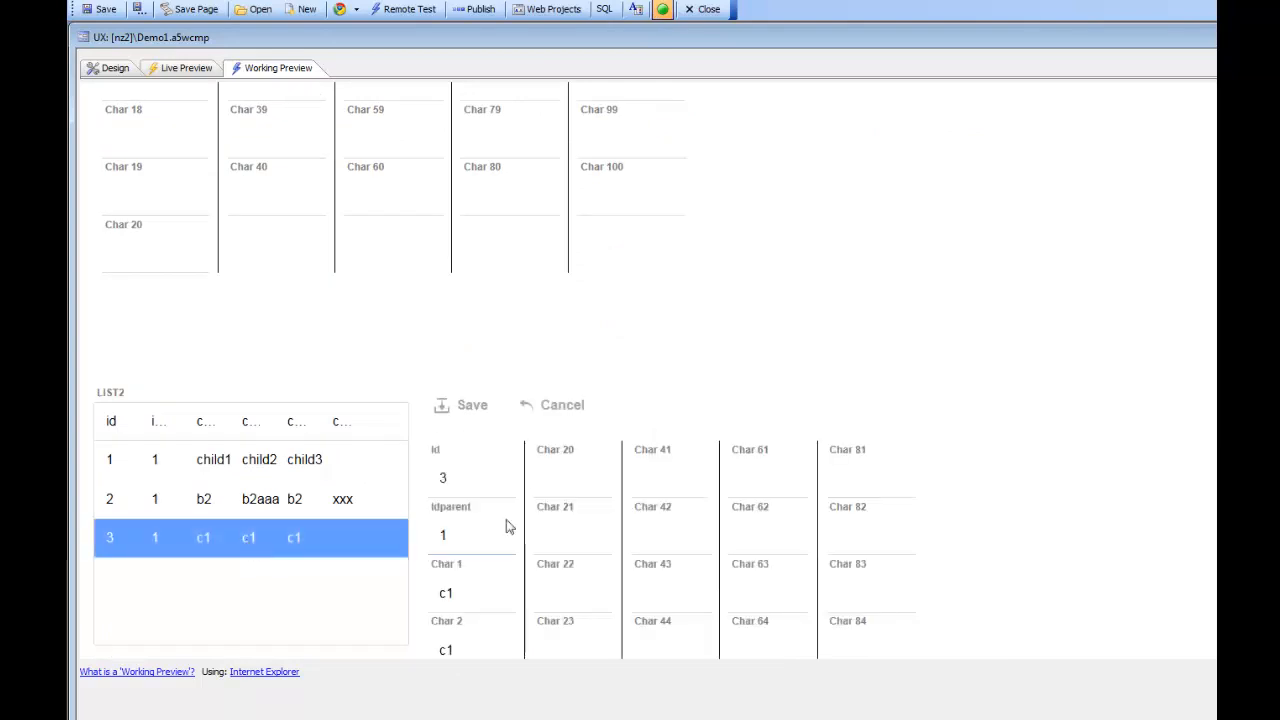
scroll(566, 546, down, 3)
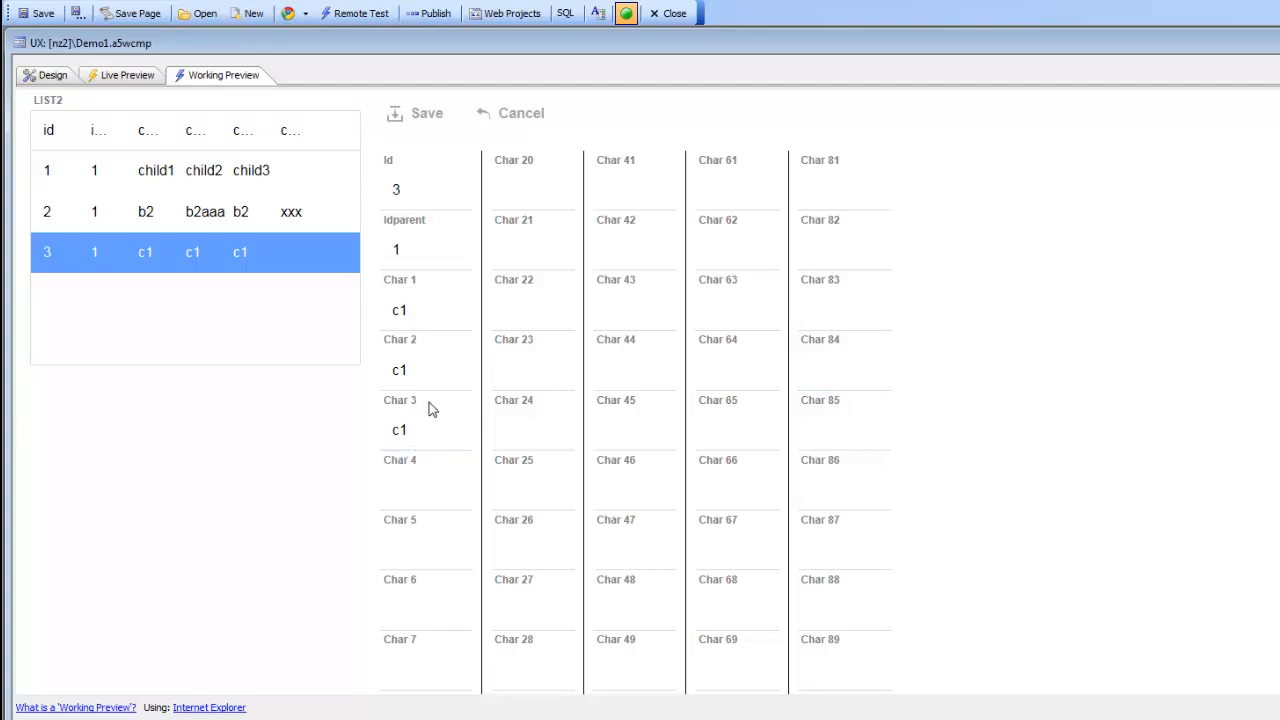
scroll(1132, 339, up, 15)
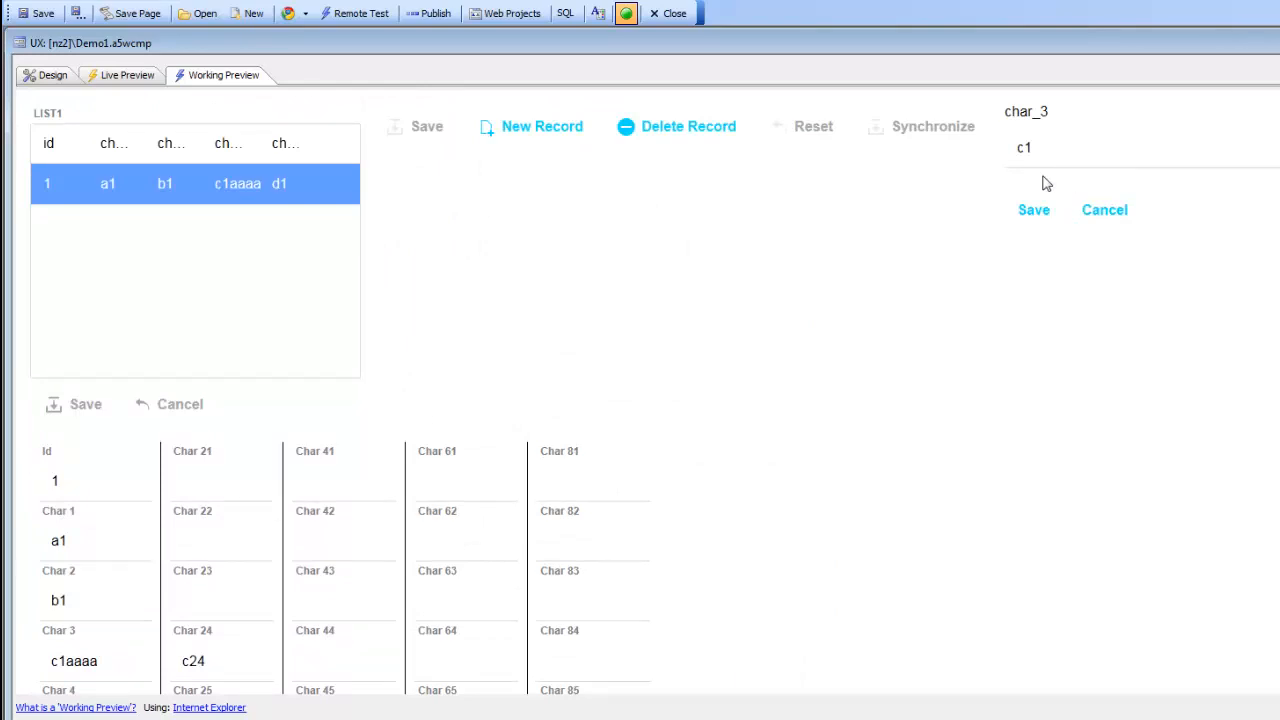
click(1057, 156)
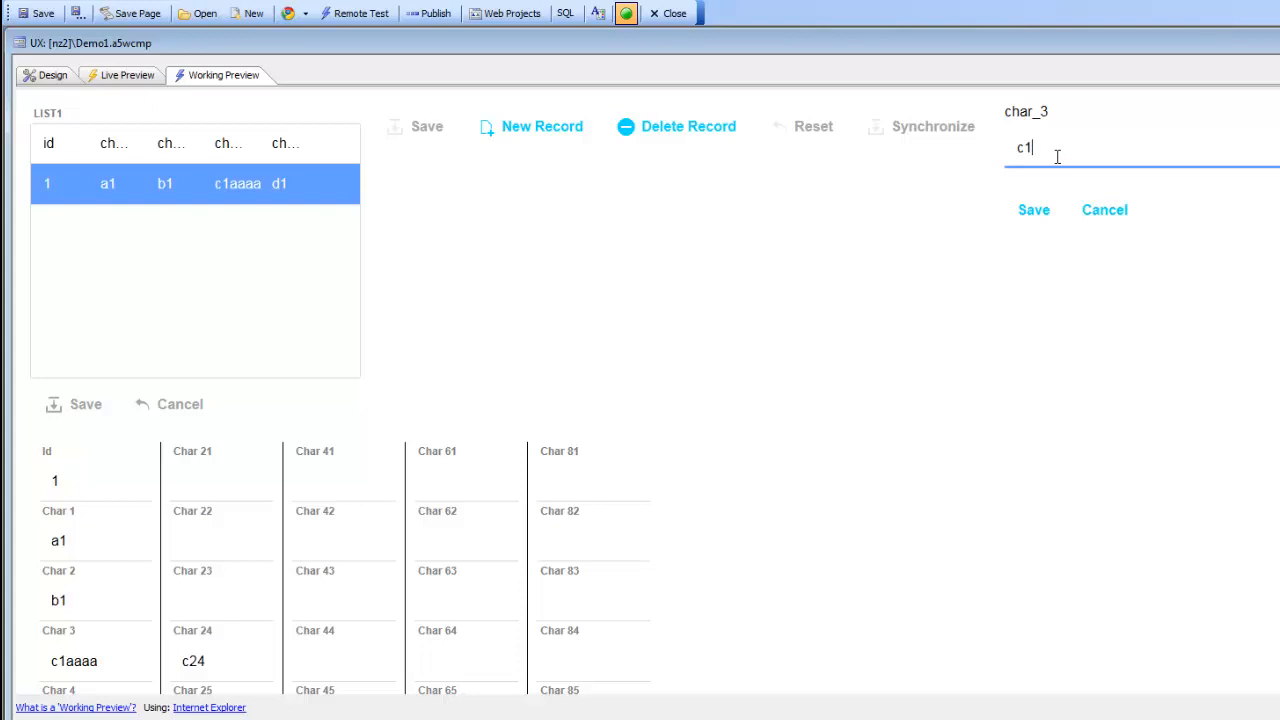
text(xxxxxx)
click(1040, 205)
Step: Save the child record's changes back into LIST2
scroll(783, 426, down, 15)
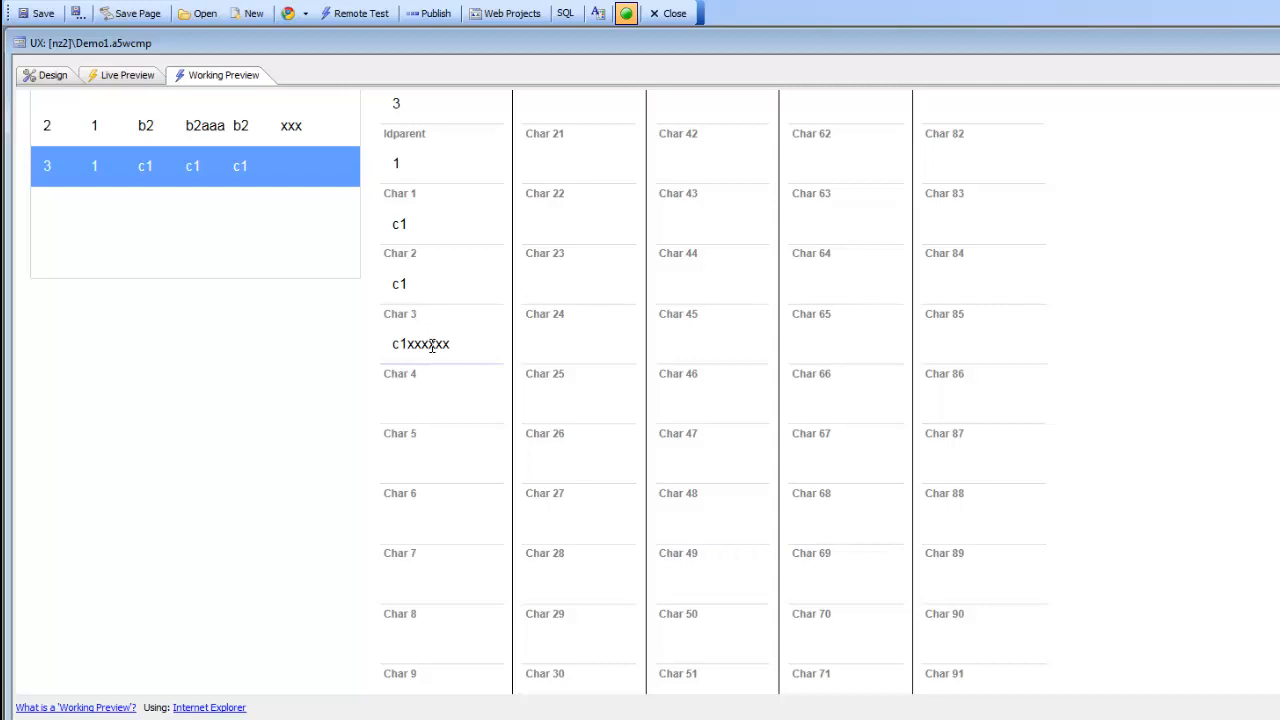
scroll(432, 346, up, 2)
click(424, 212)
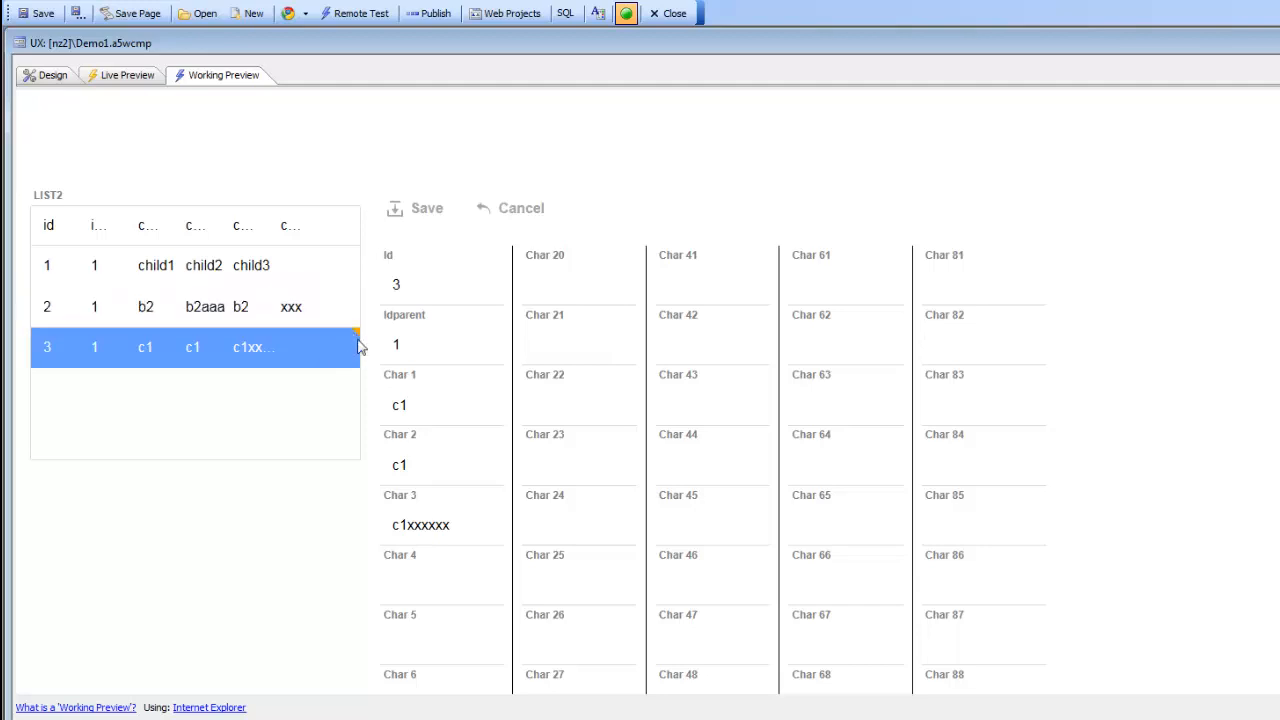
scroll(737, 263, up, 15)
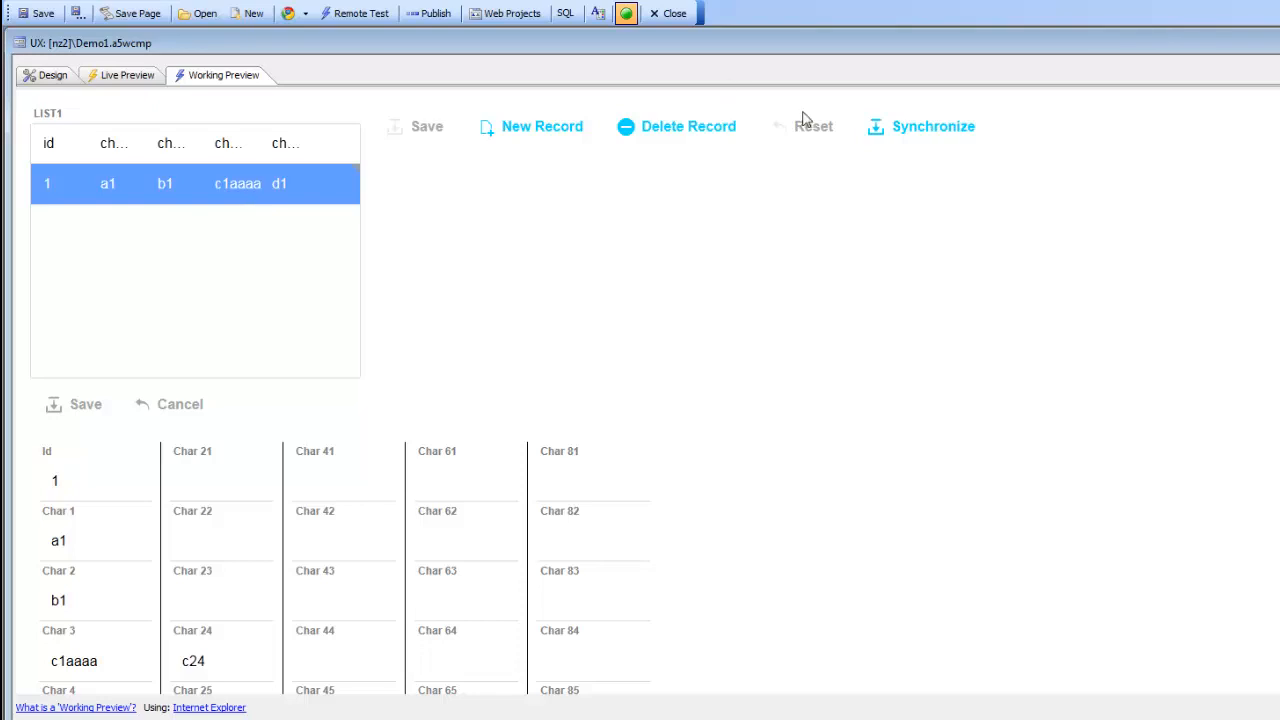
Step: Synchronize the pending LIST1 and LIST2 edits from the toolbar
click(913, 132)
Step: In the UX properties, tick 'Pre-render component at design-time'
click(55, 76)
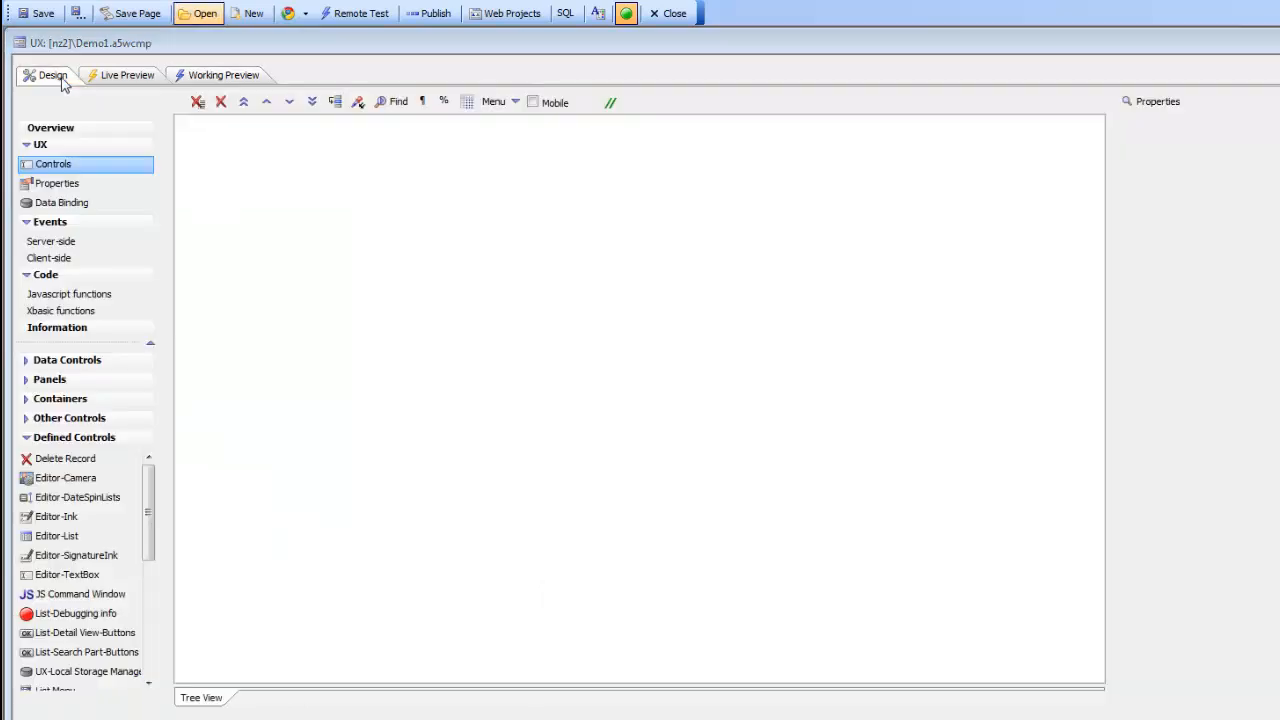
click(57, 183)
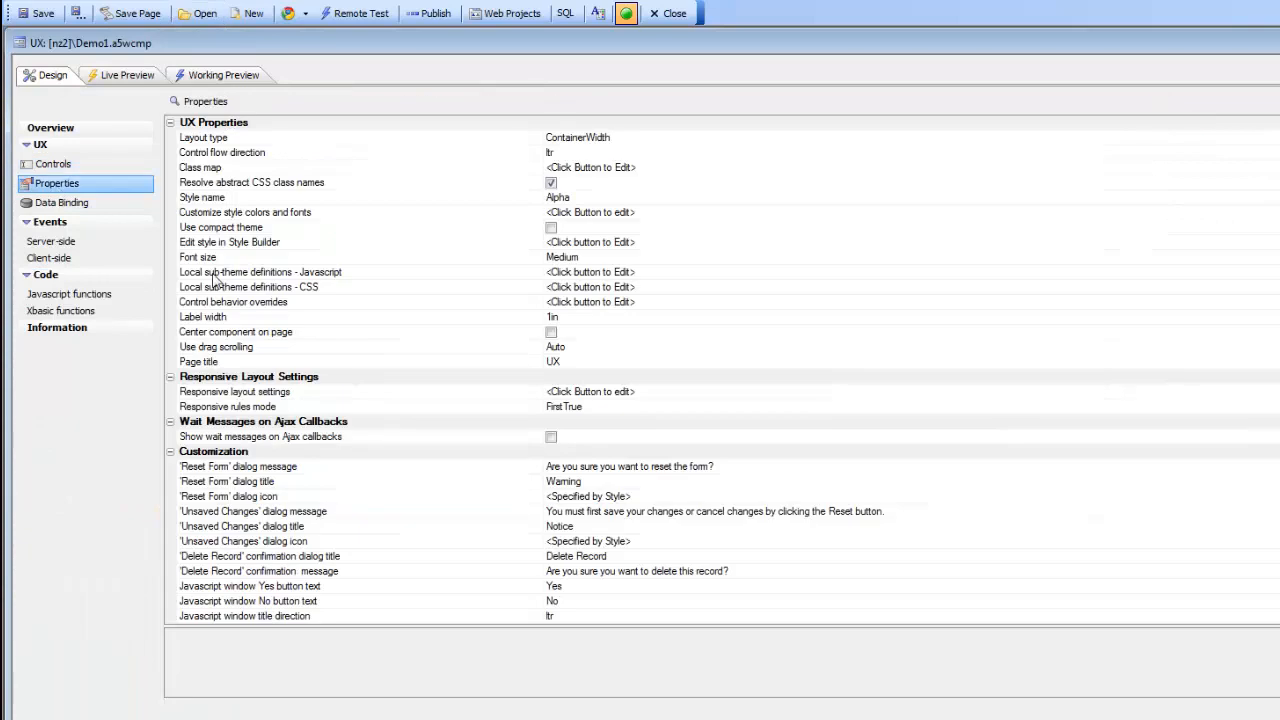
click(288, 441)
scroll(300, 452, down, 10)
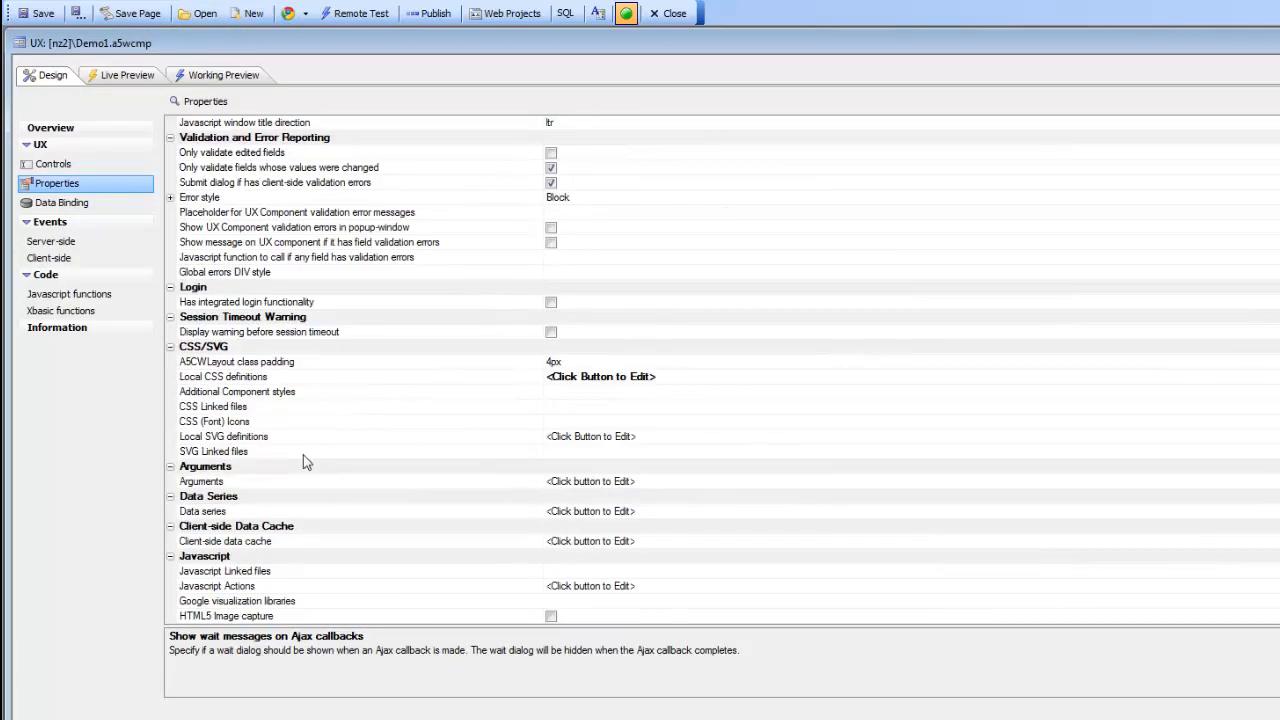
scroll(305, 462, down, 12)
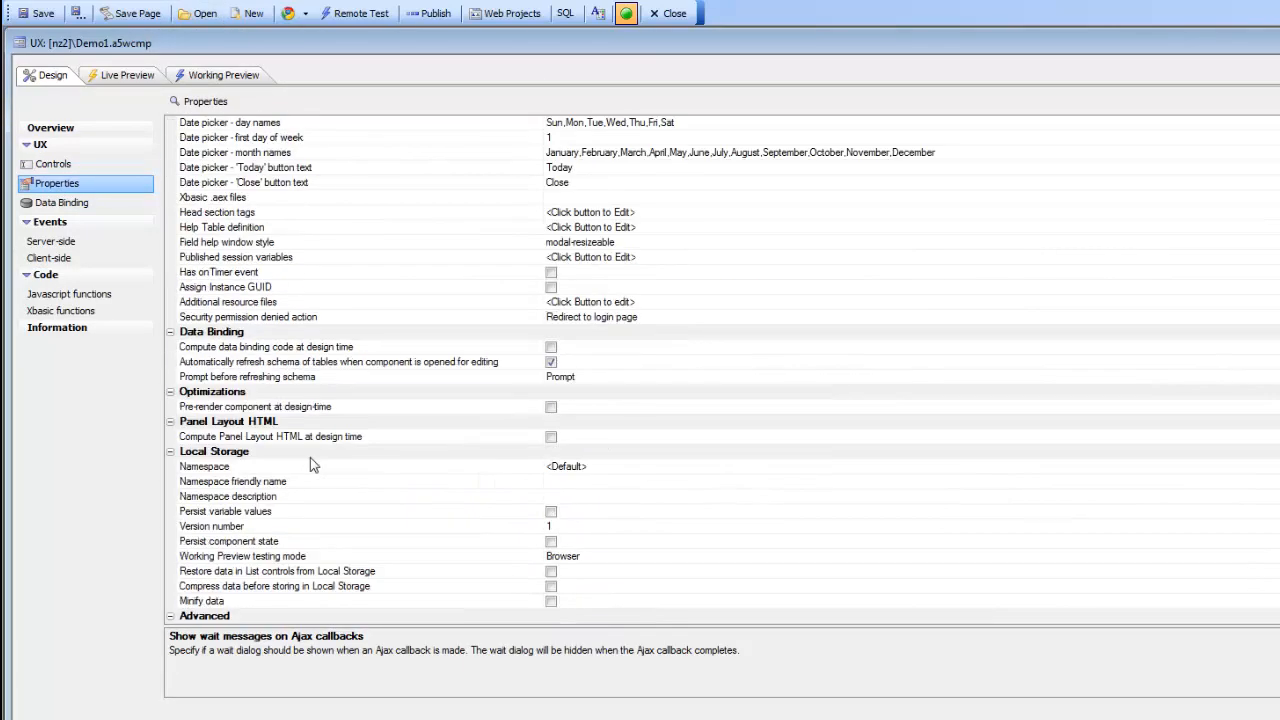
click(551, 407)
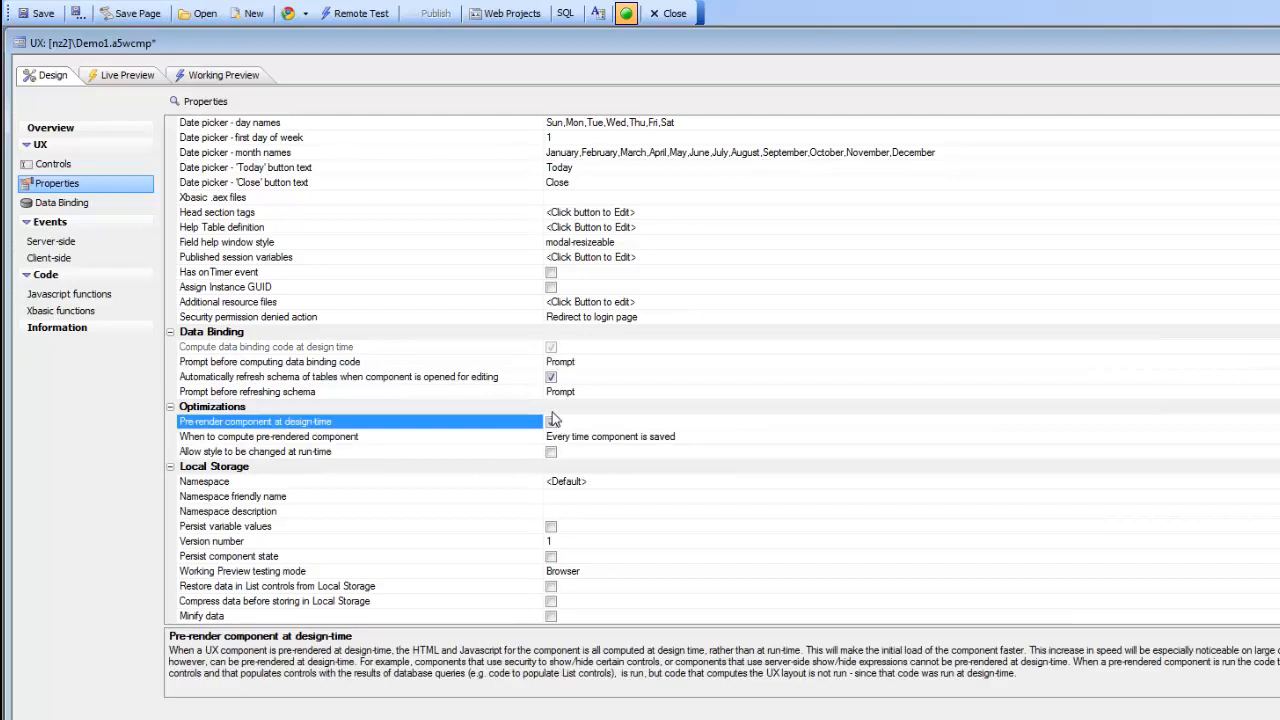
Step: Save the component and launch a Fast Preview in the browser
click(42, 16)
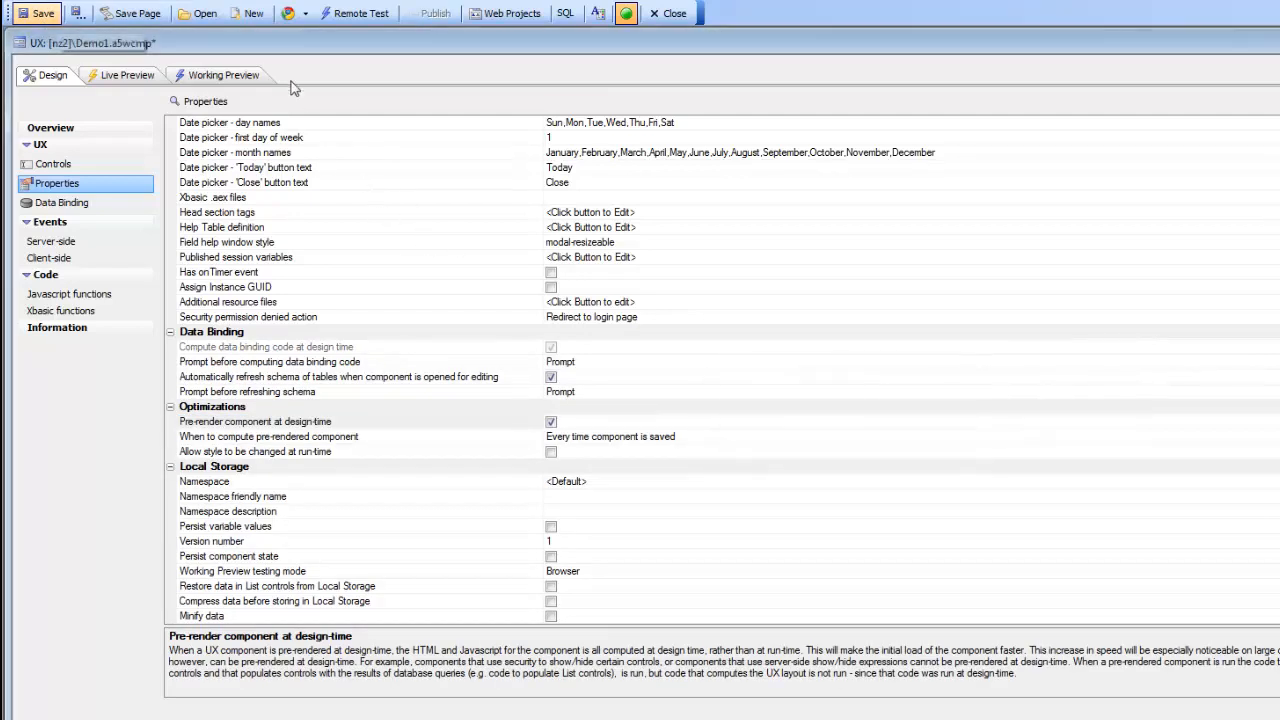
click(305, 13)
click(332, 60)
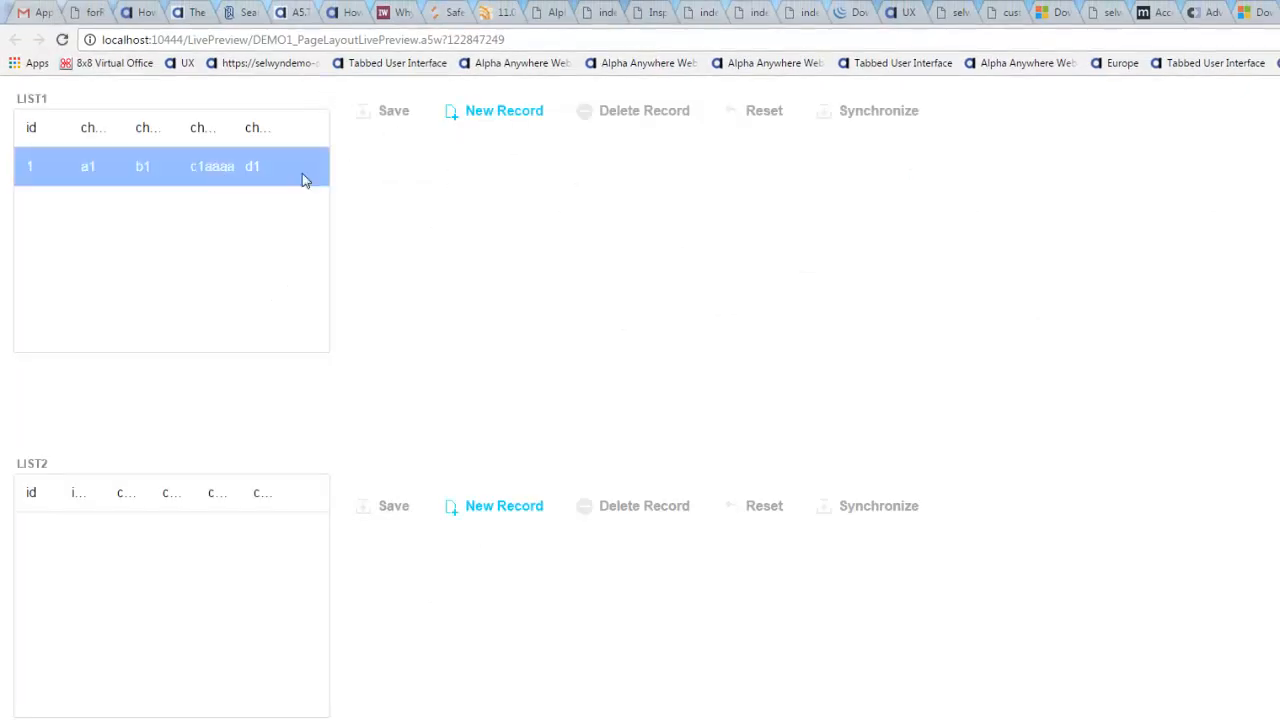
Step: Enter asdfasdf into Char 28 of LIST1's first record and save it
click(220, 168)
scroll(410, 527, down, 5)
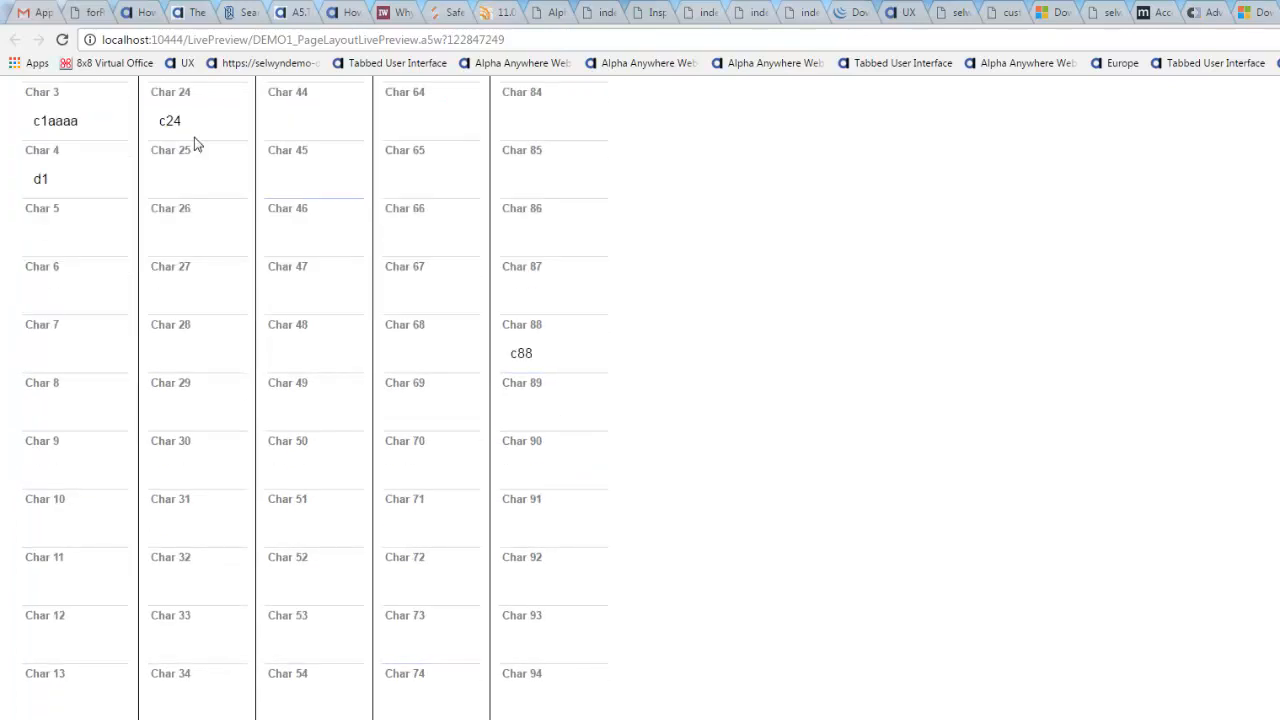
scroll(203, 362, up, 5)
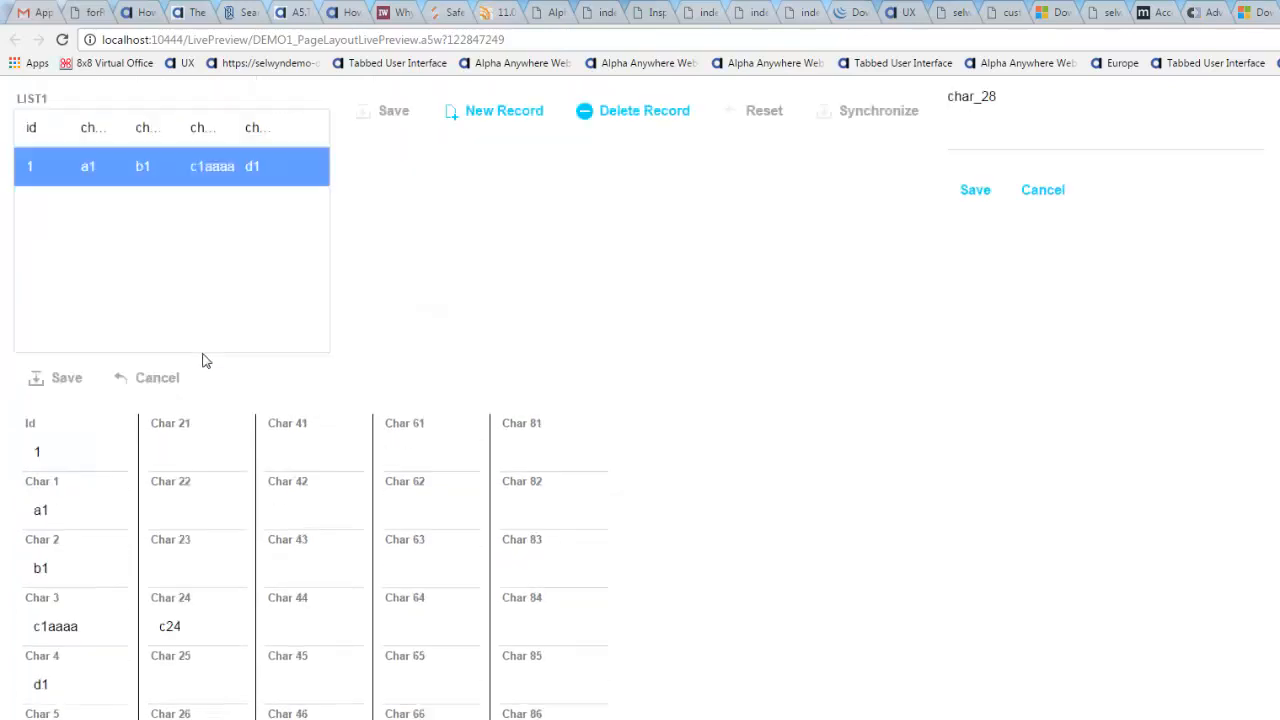
click(998, 136)
text(asdfasdf)
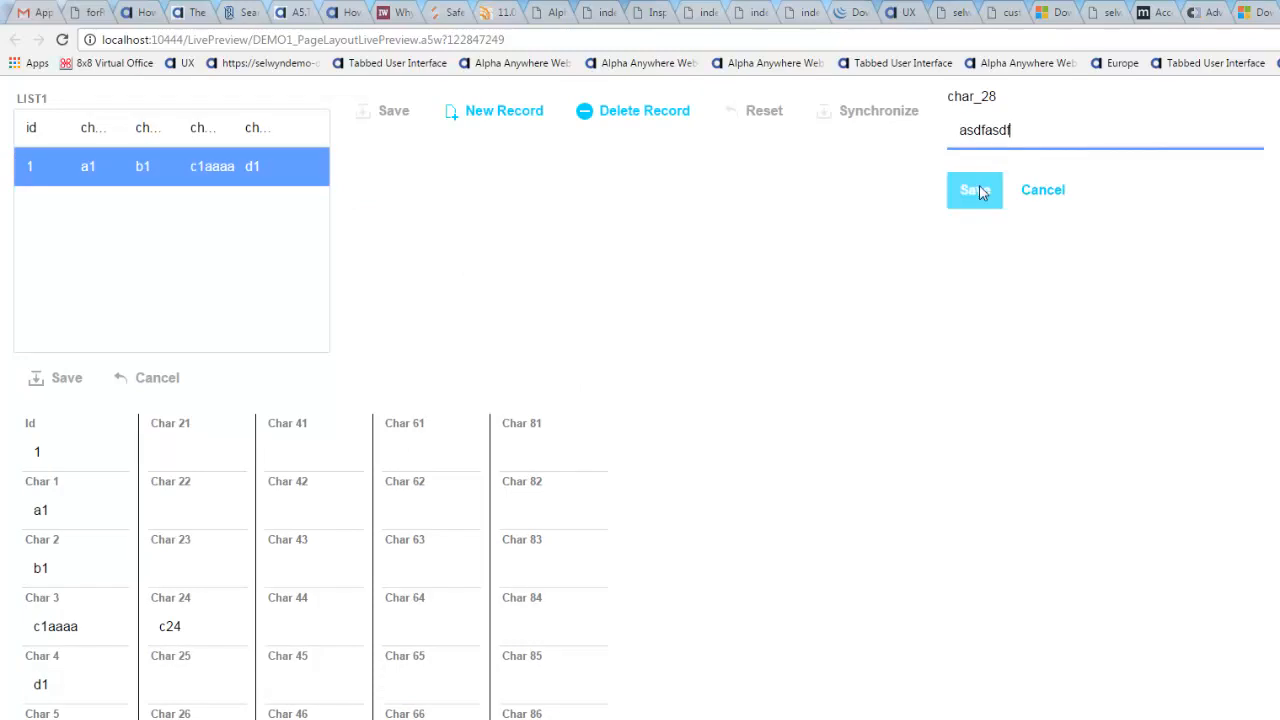
click(976, 190)
scroll(238, 477, down, 1)
scroll(238, 477, down, 3)
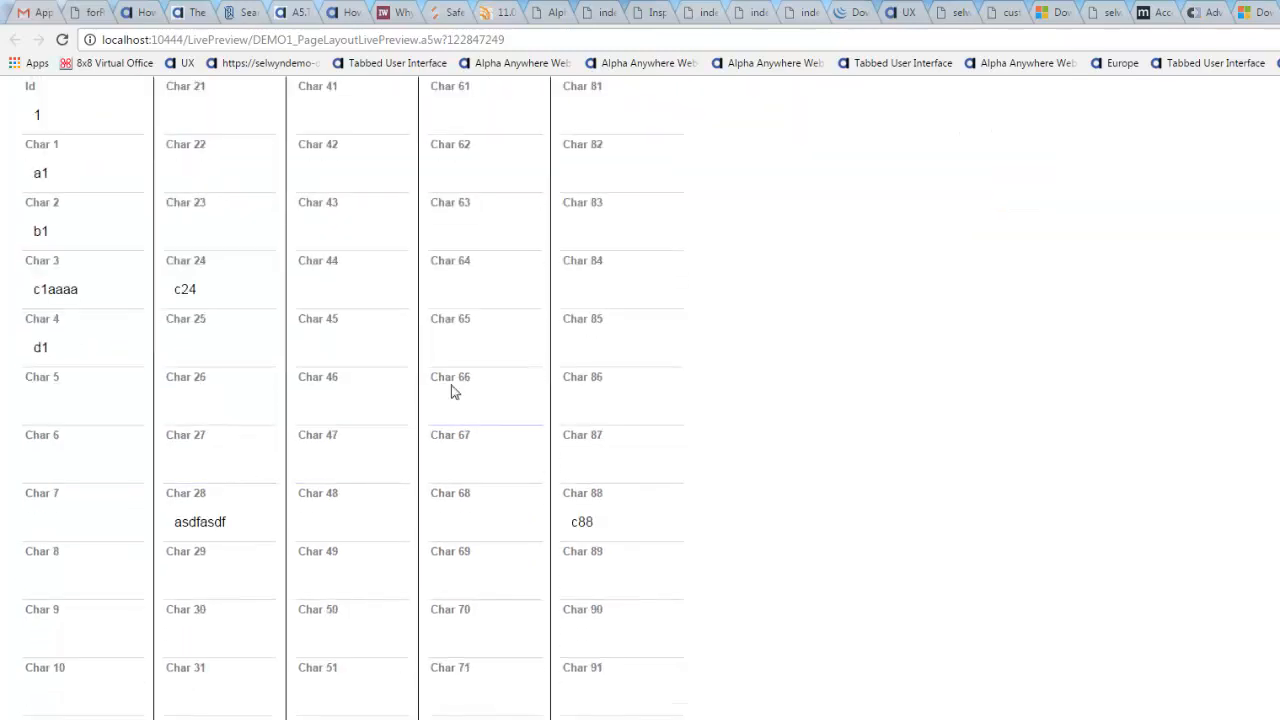